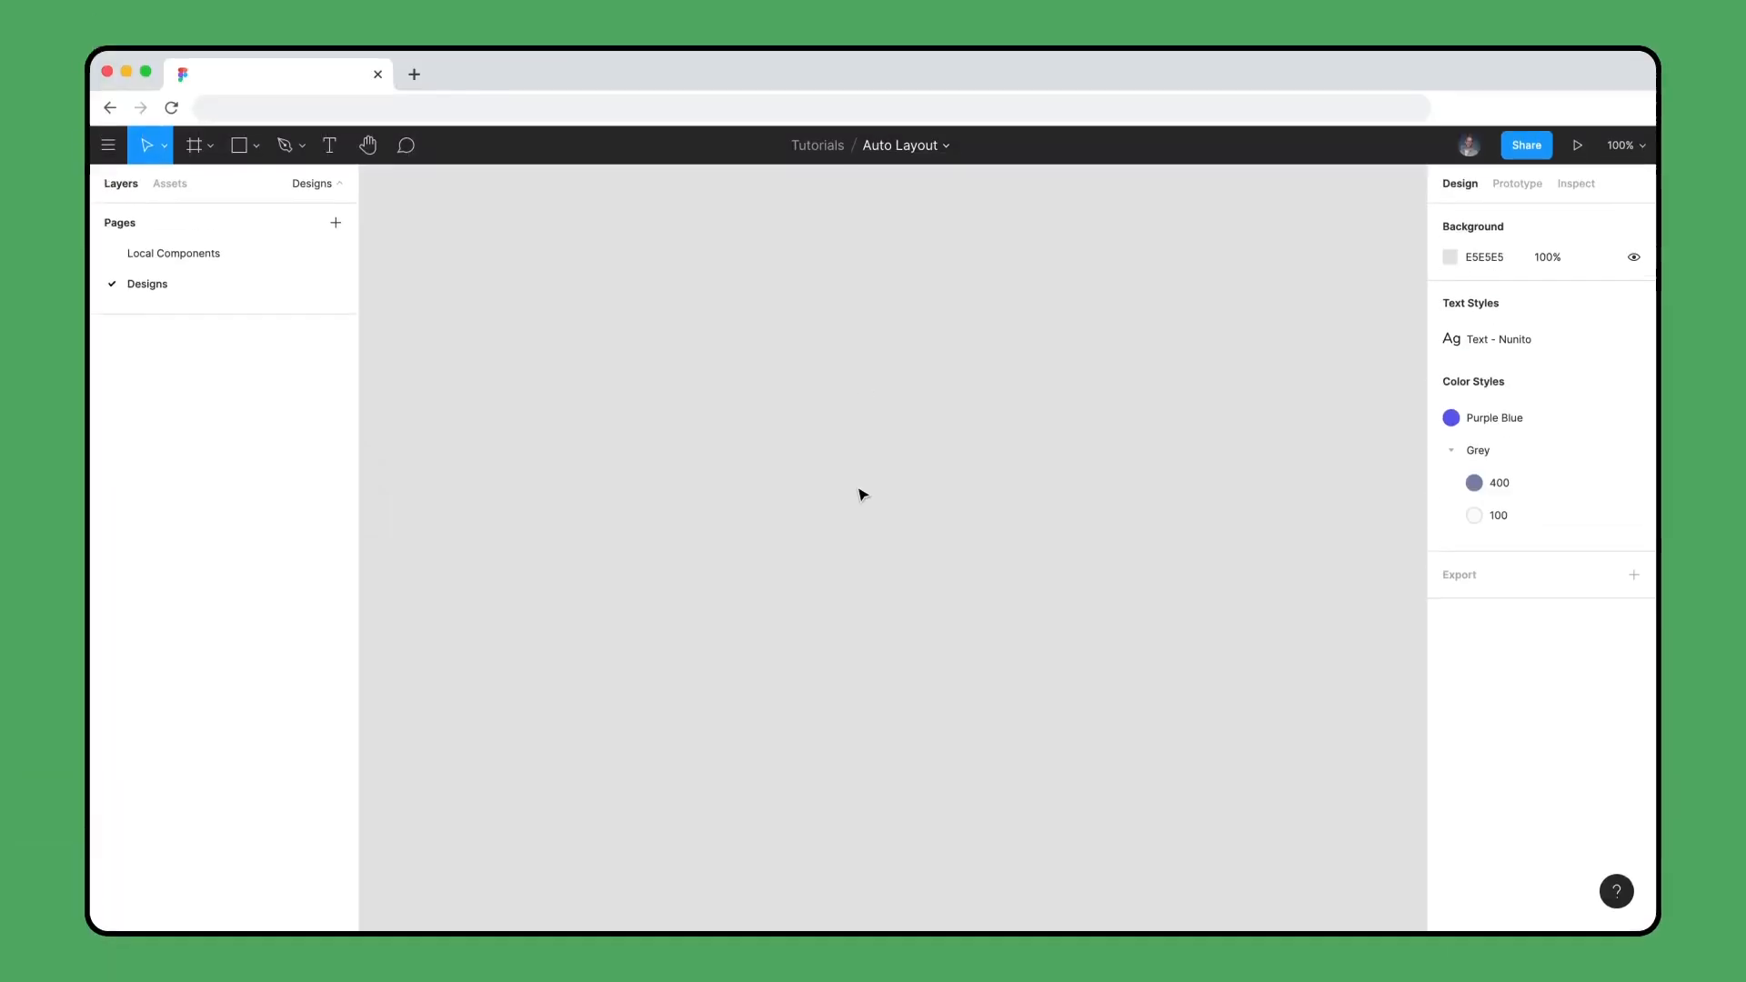
- Add a text layer reading "list item" on the canvas and wrap it in an auto layout frame
key("t")
left_click(654, 428)
type("list item")
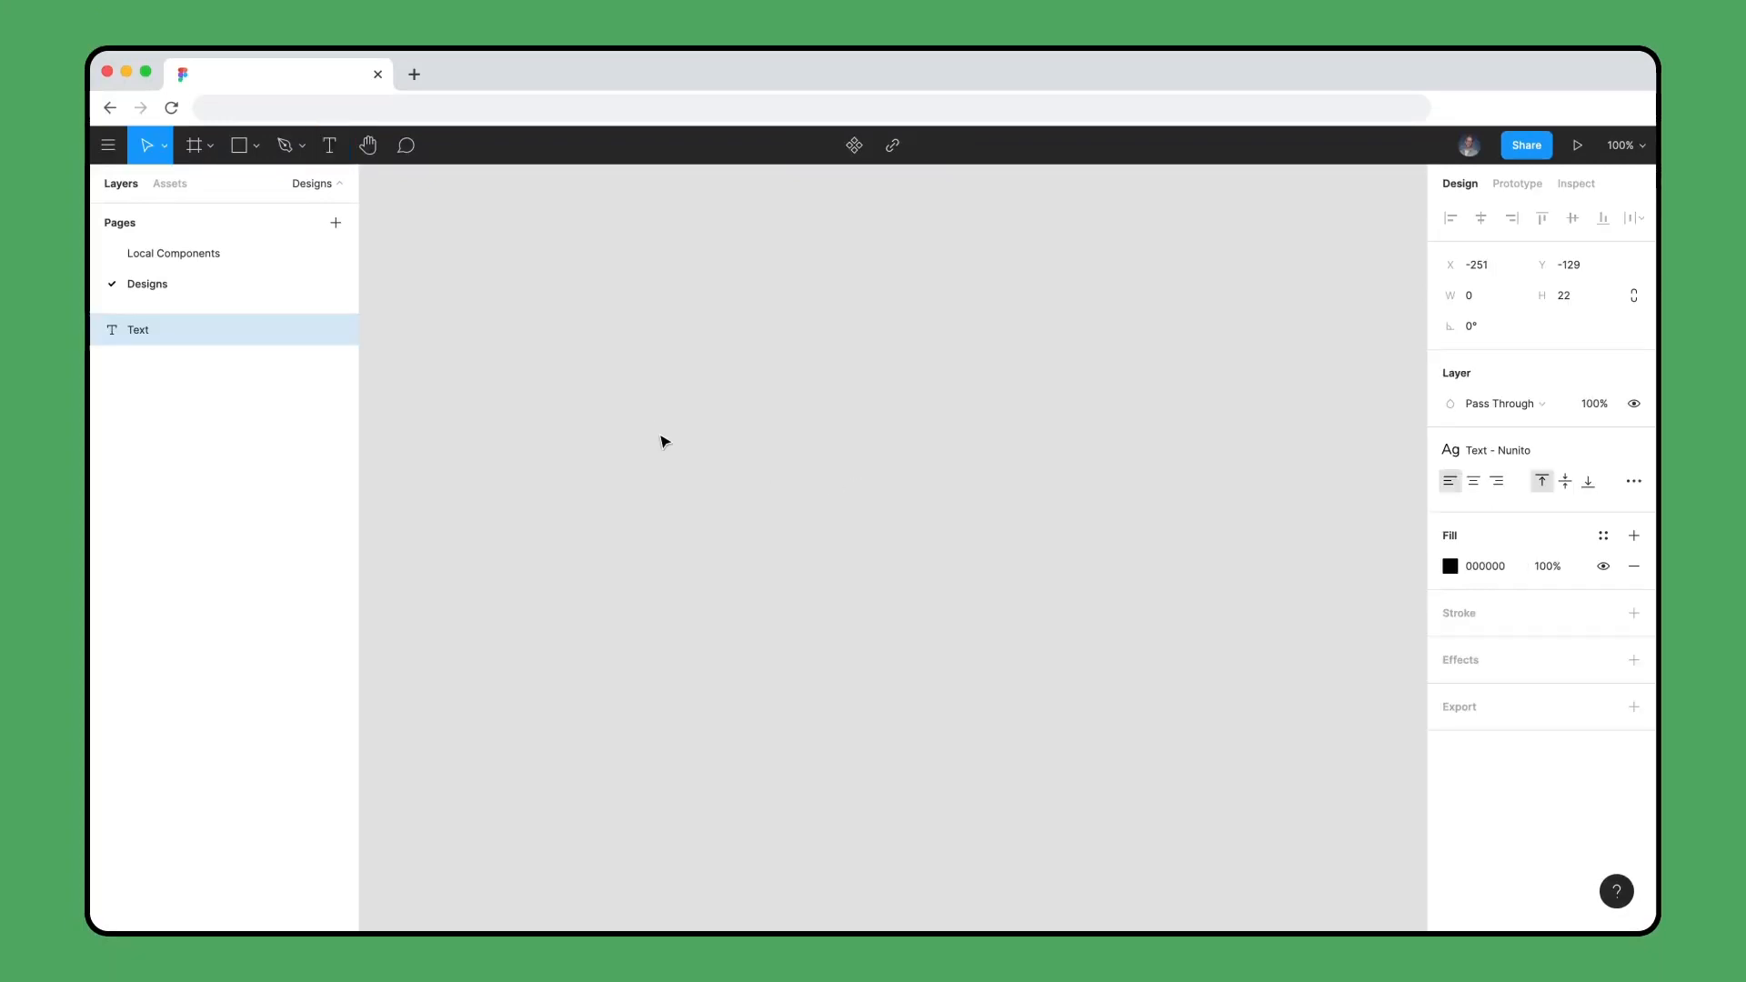
key("shift+2")
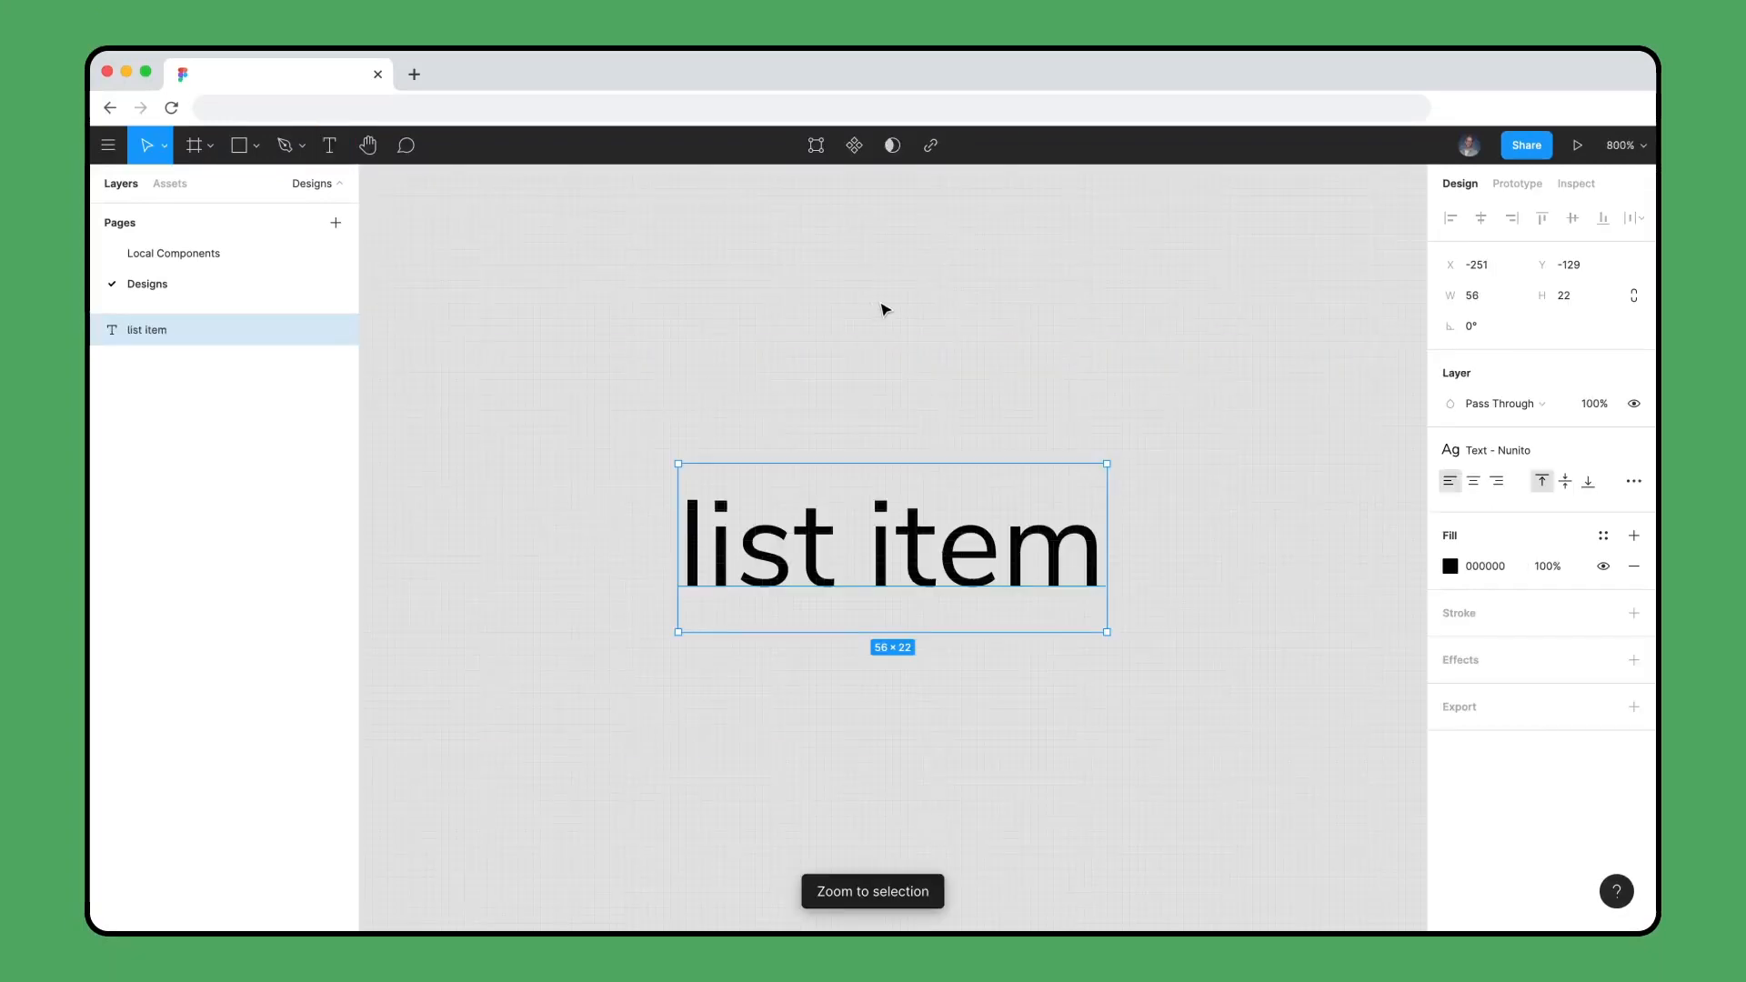
key("shift+a")
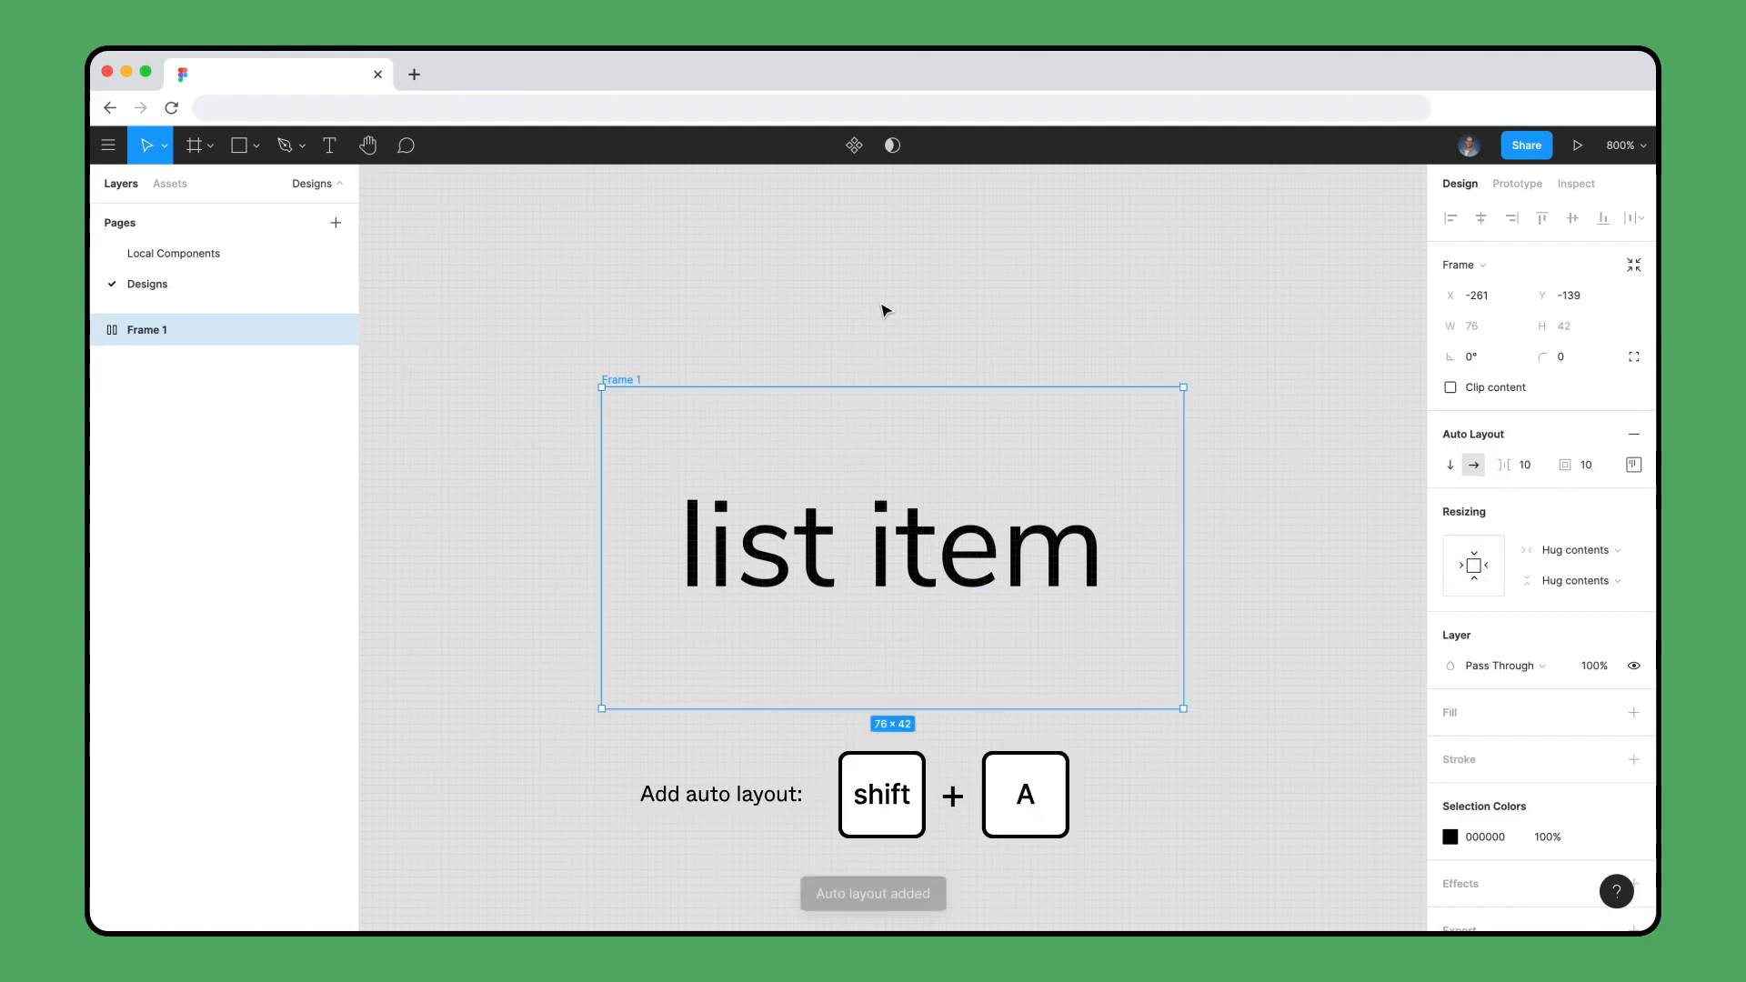
- Apply the Grey / 400 color style to the fill of the "list item" text
left_click(917, 536)
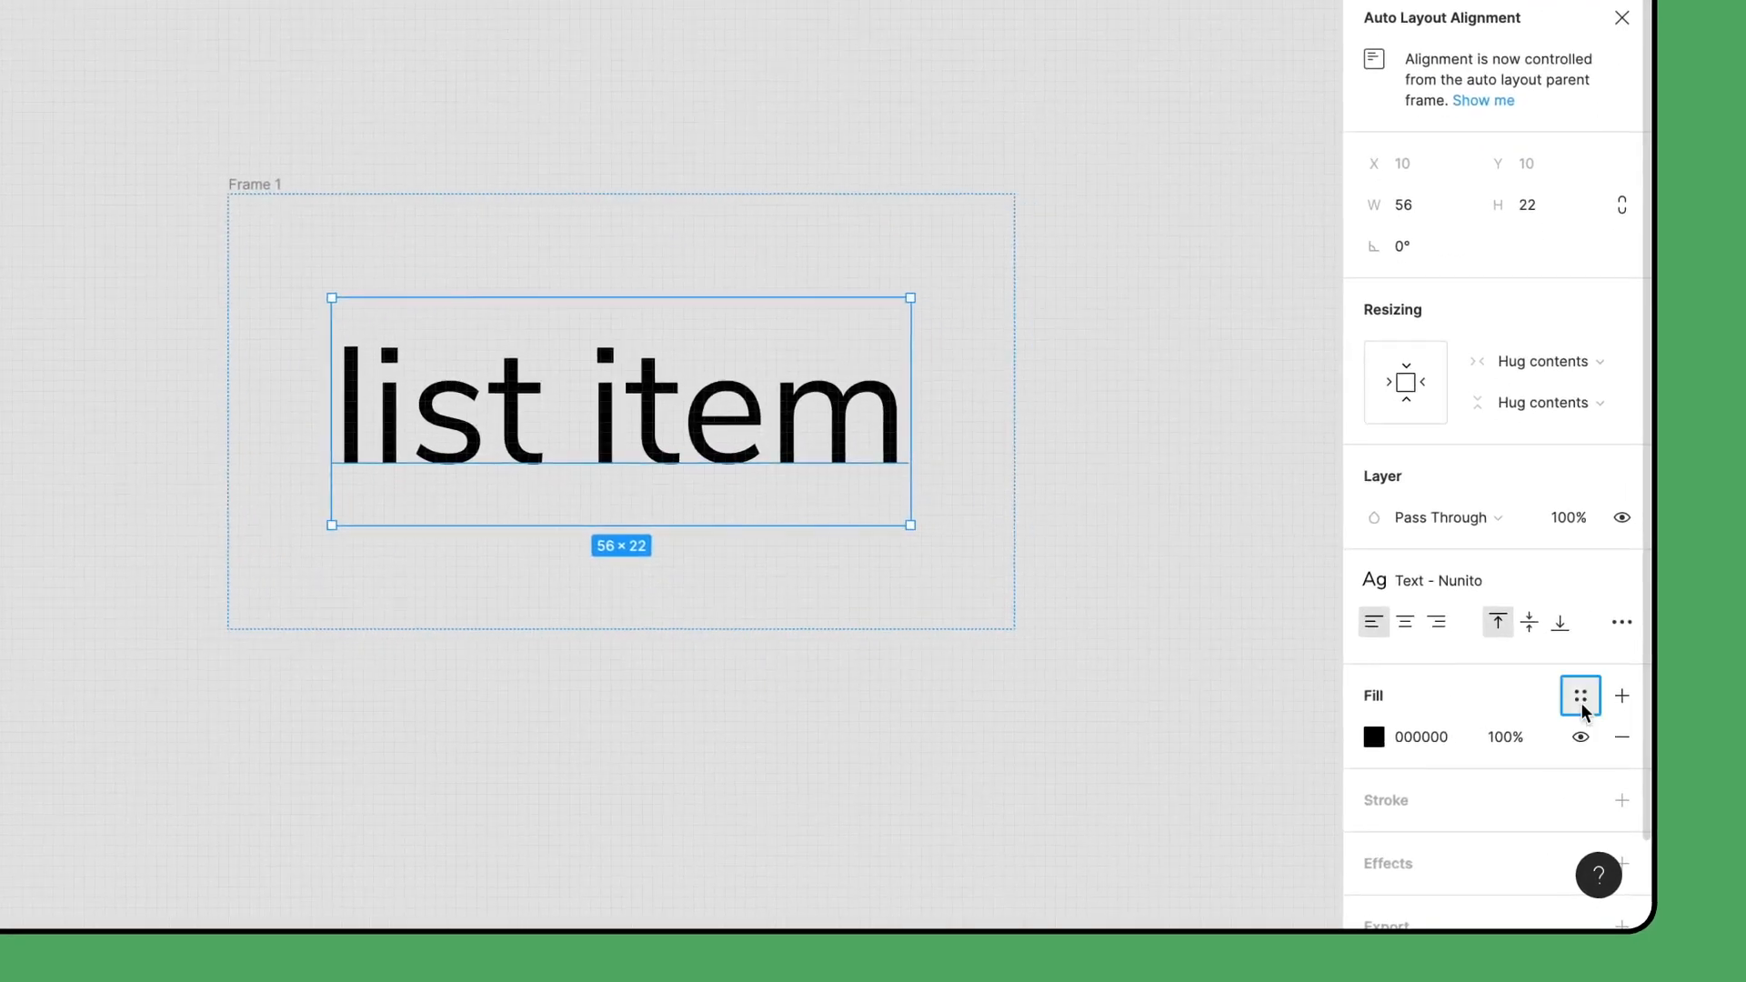
left_click(1601, 754)
left_click(1397, 894)
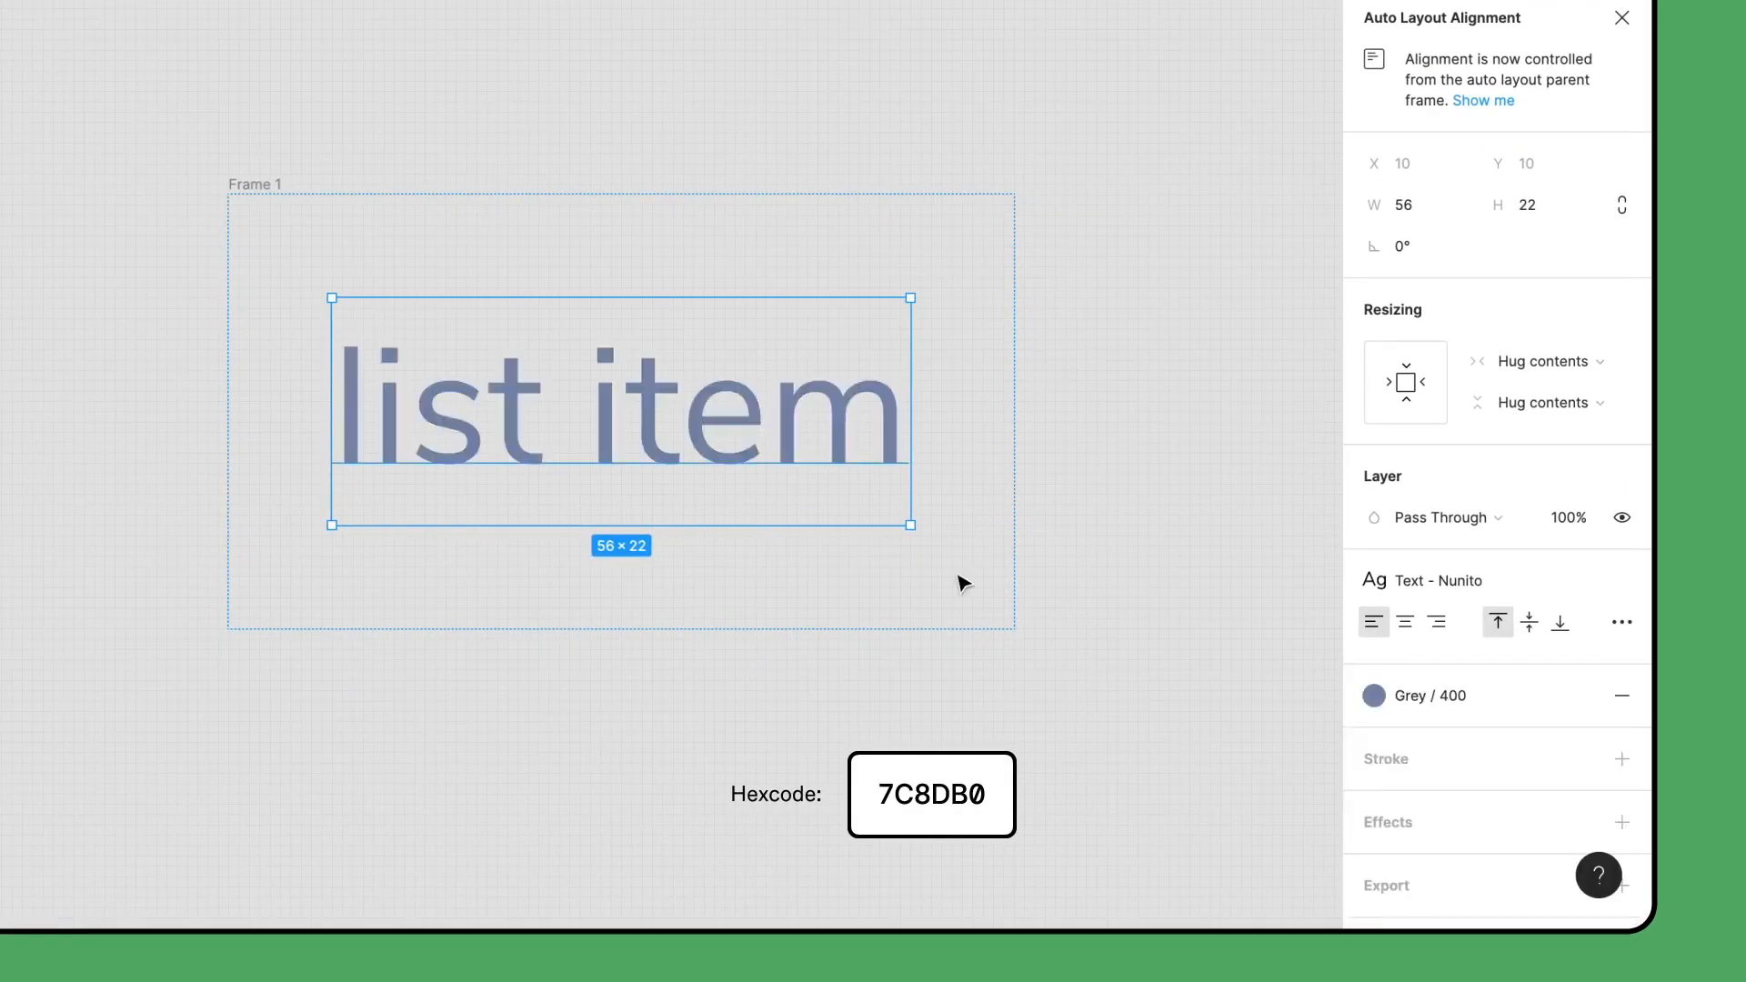
- Turn the auto layout frame into a component and name it "nav / list item"
left_click(335, 186)
left_click(257, 184)
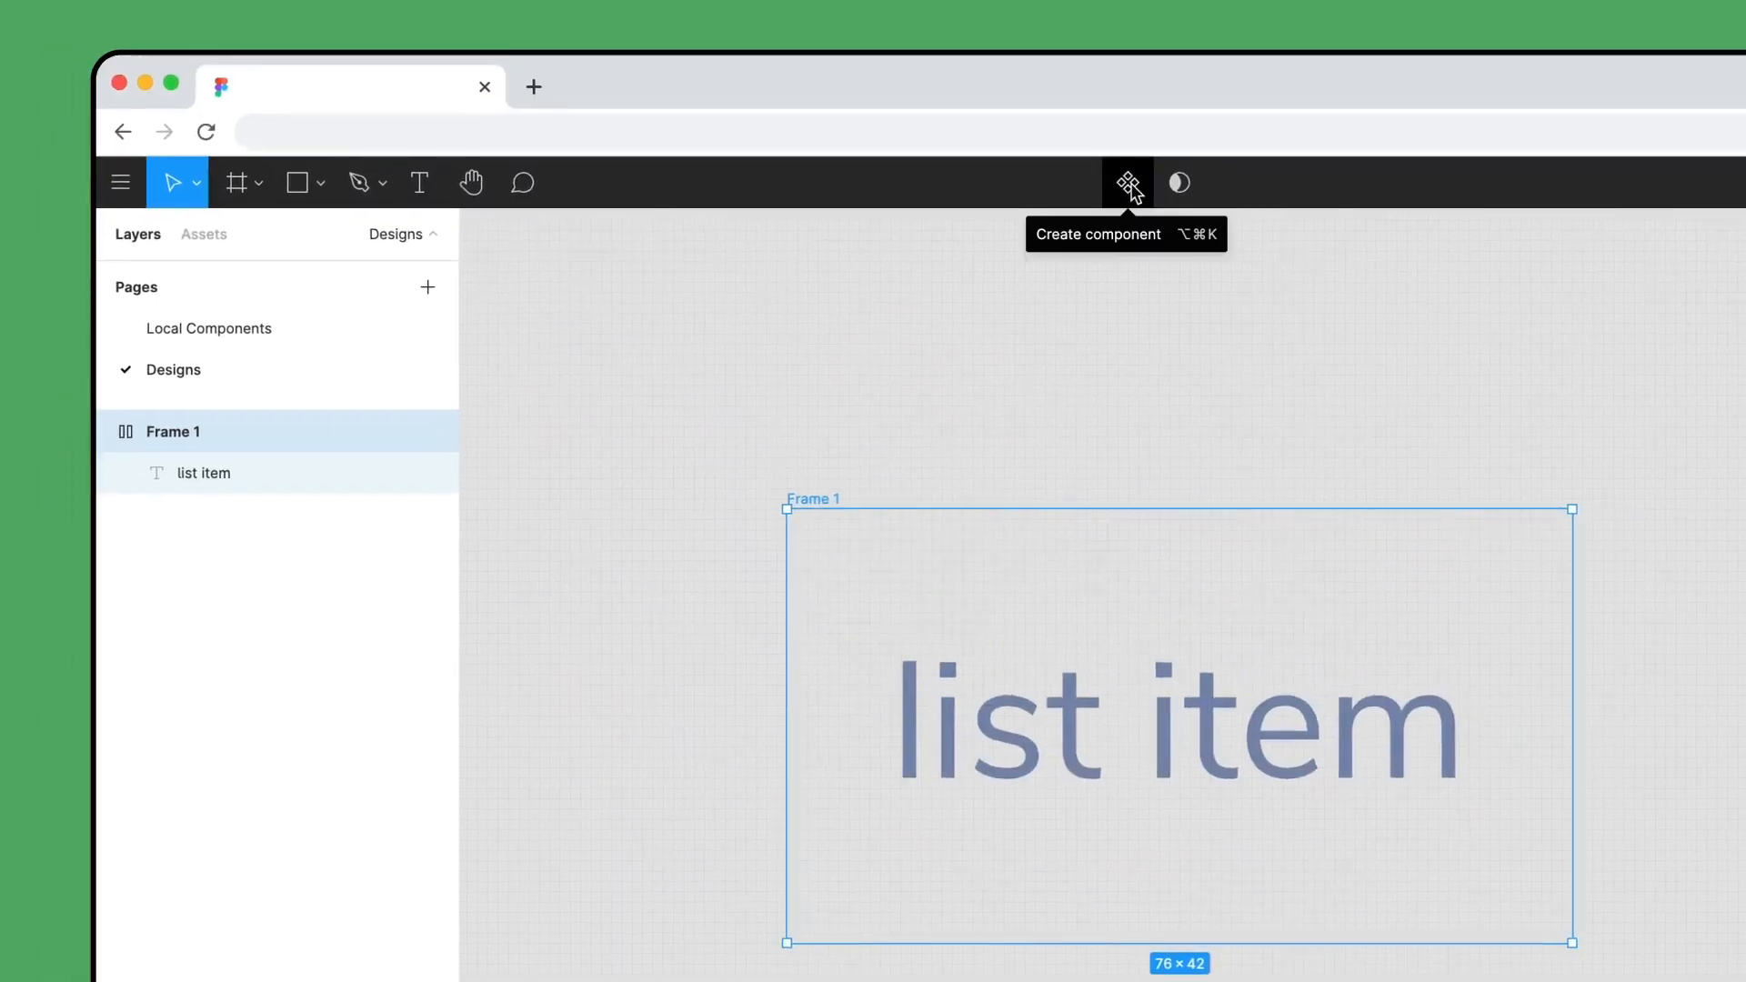
left_click(1132, 188)
double_click(261, 433)
type("nav / list item")
key("Return")
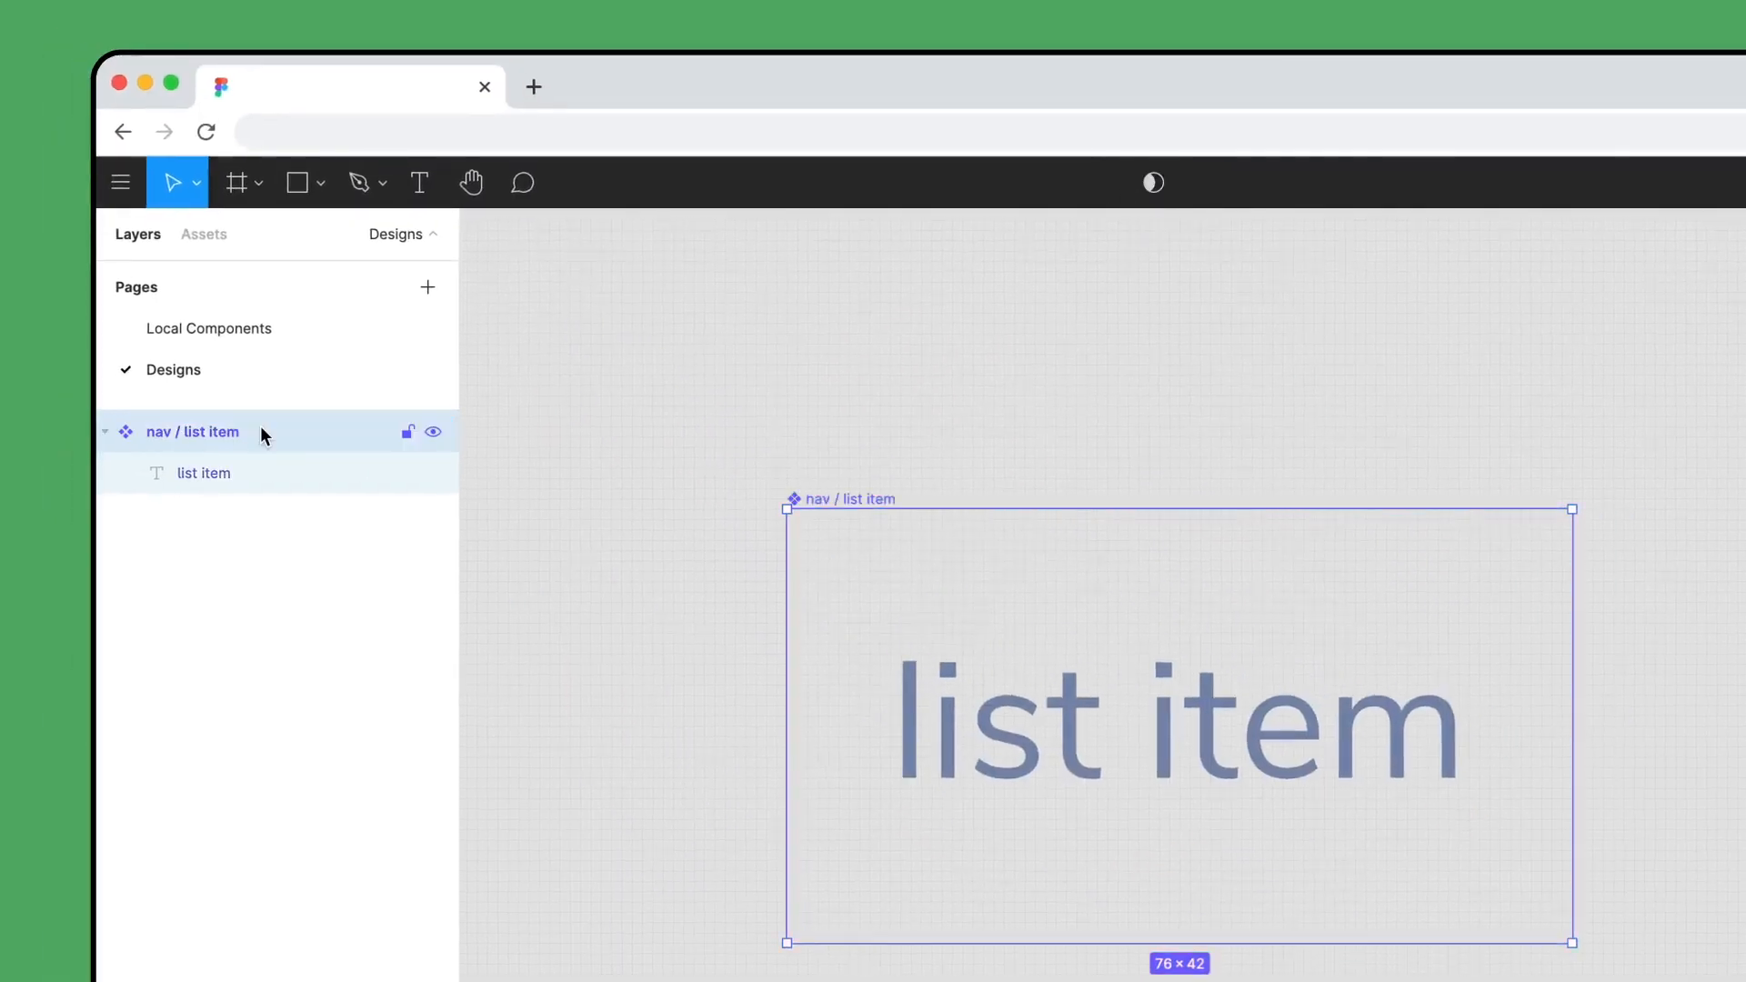
- Move the "nav / list item" component to the Local Components page
right_click(849, 499)
mouse_move(1082, 511)
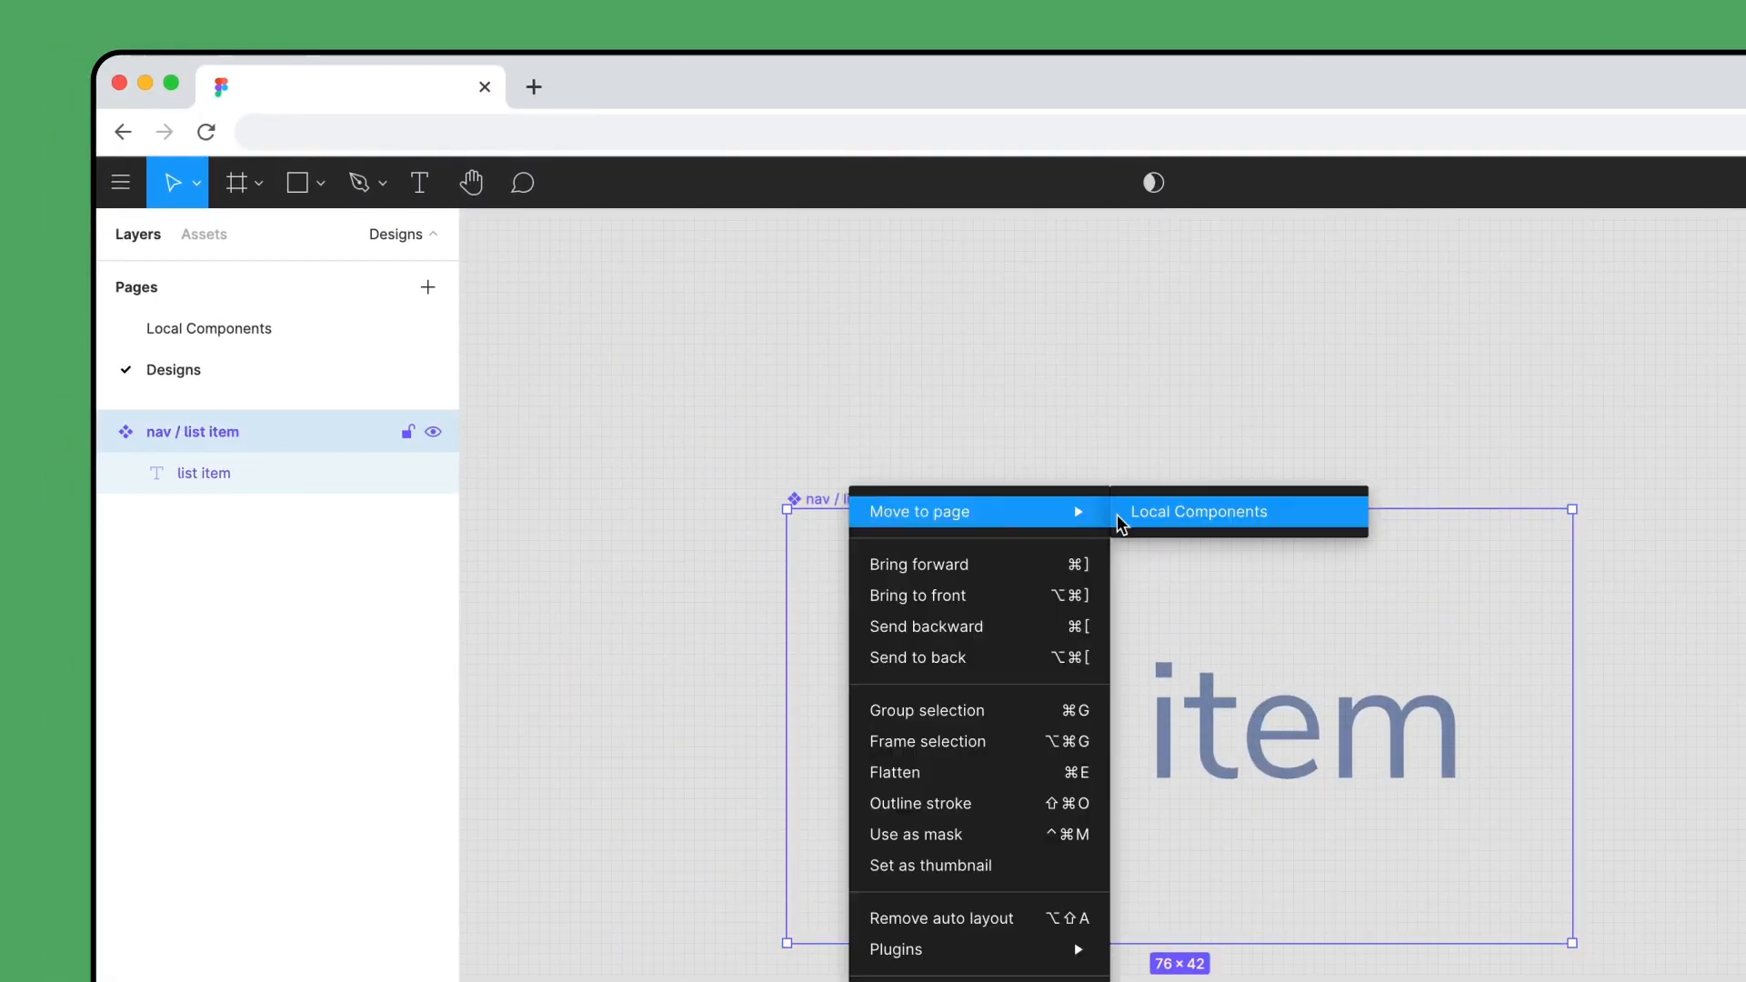
left_click(1310, 515)
- Place three instances of the list item component side by side on the Designs page
left_click(203, 233)
left_click_drag(160, 841, 1027, 568)
left_click(612, 304)
key("alt+1")
key("minus")
key("minus")
left_click(857, 569)
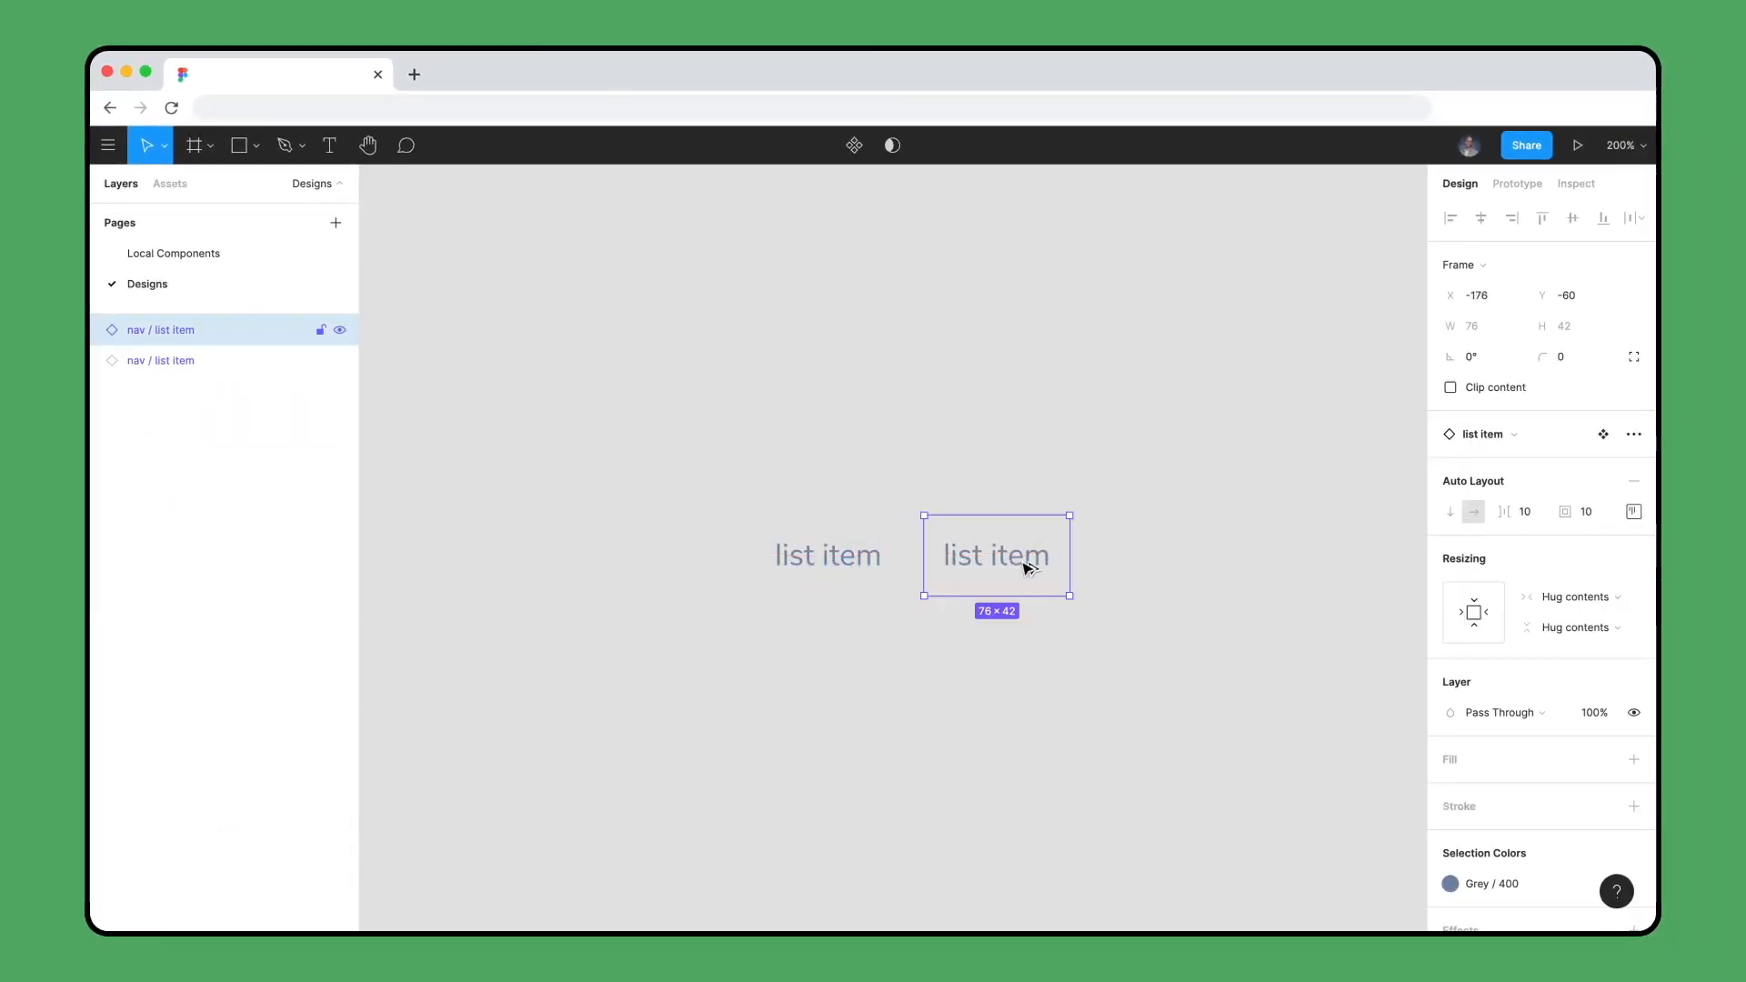
key("ctrl+d")
left_click(1001, 440)
key("shift+2")
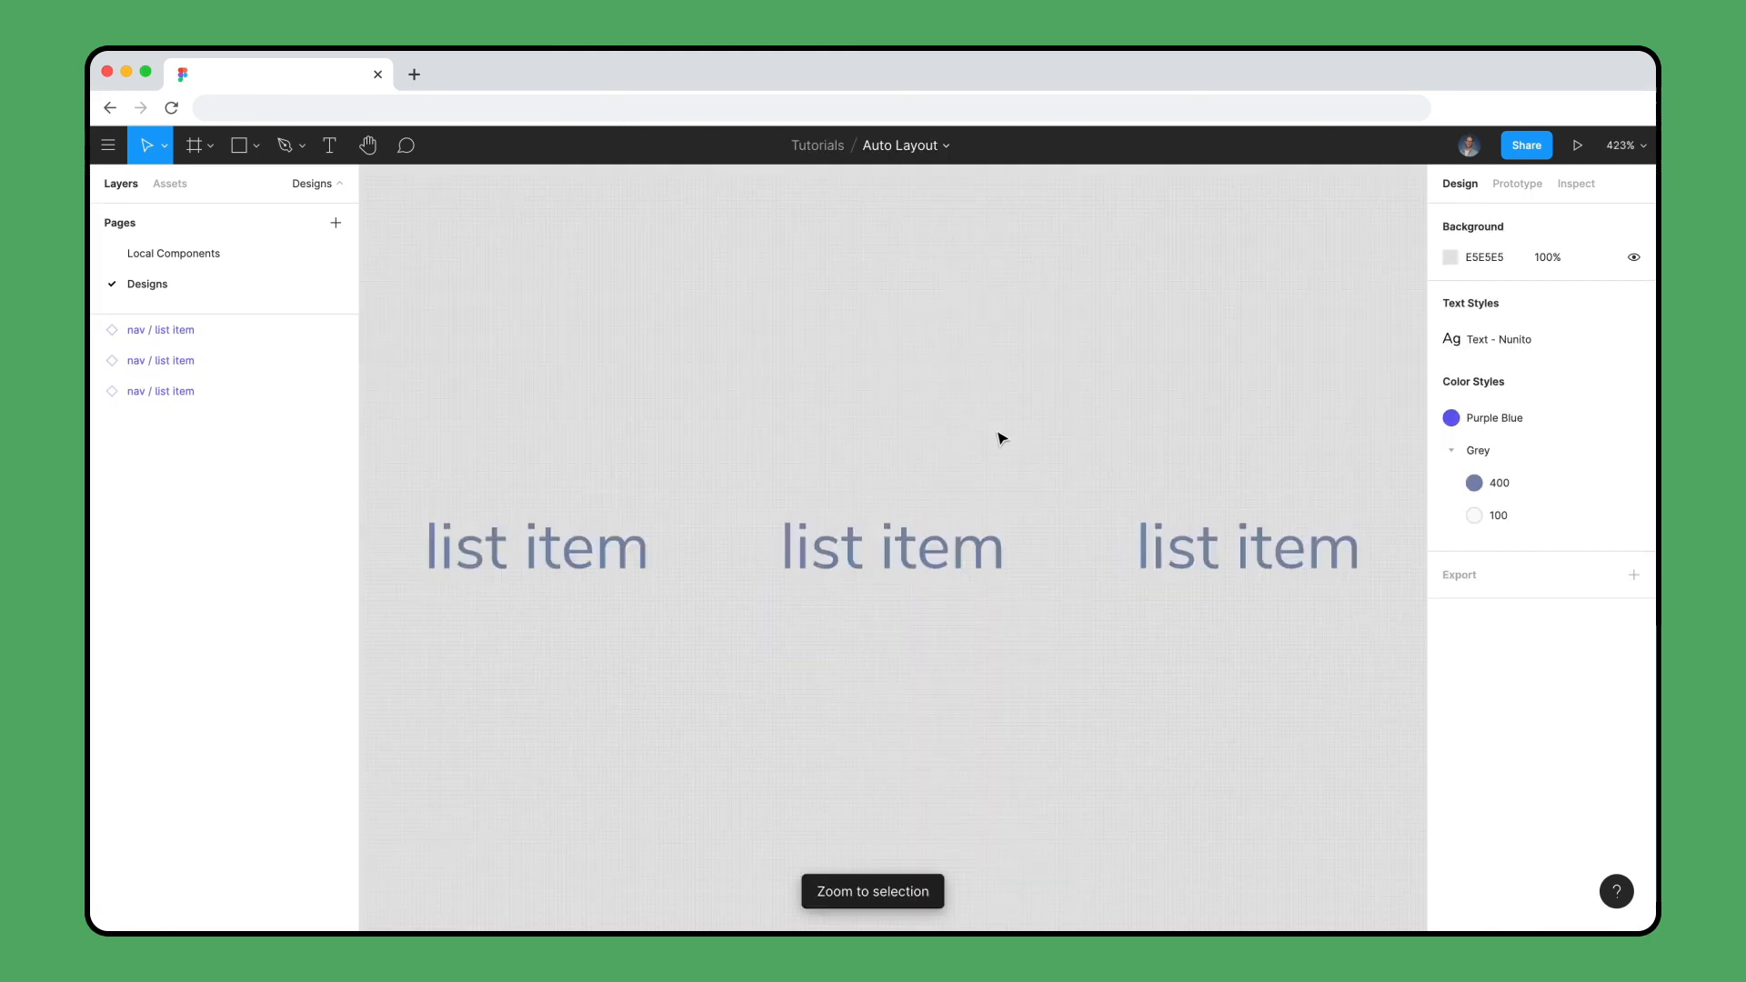
- Wrap the three list item instances in a horizontal auto layout frame with a spacing of 16 between items
left_click_drag(510, 284, 1304, 858)
key("shift+a")
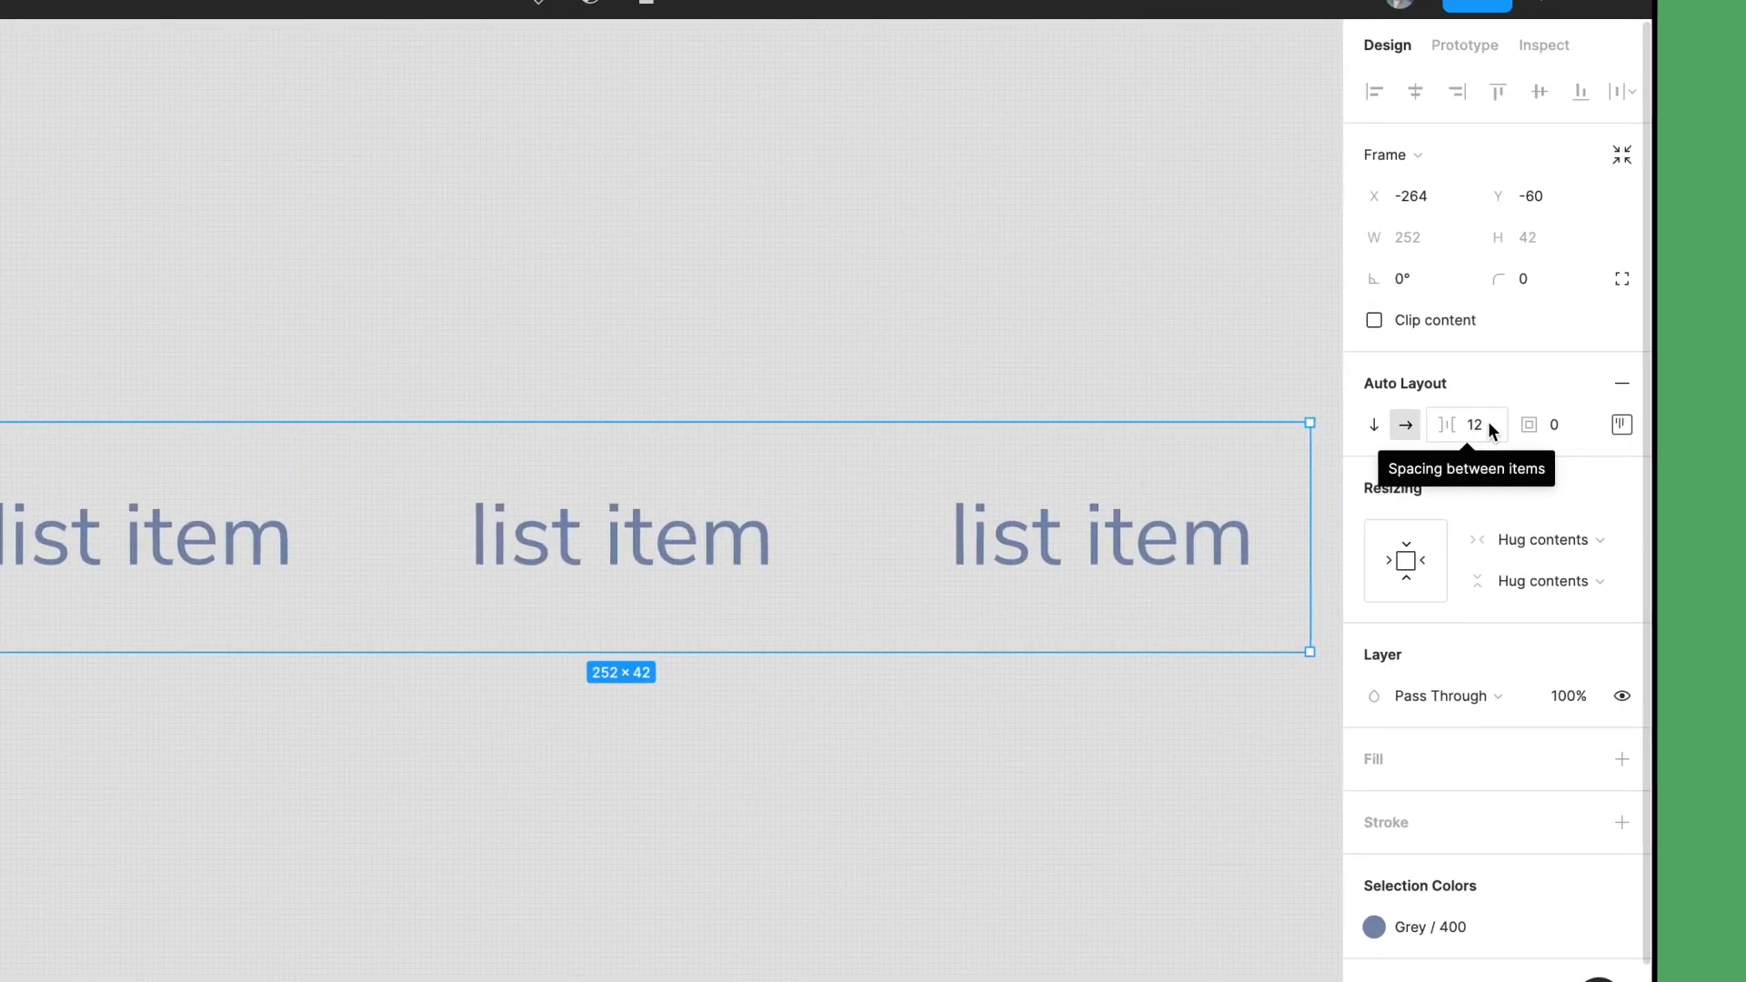
left_click(1488, 422)
type("16")
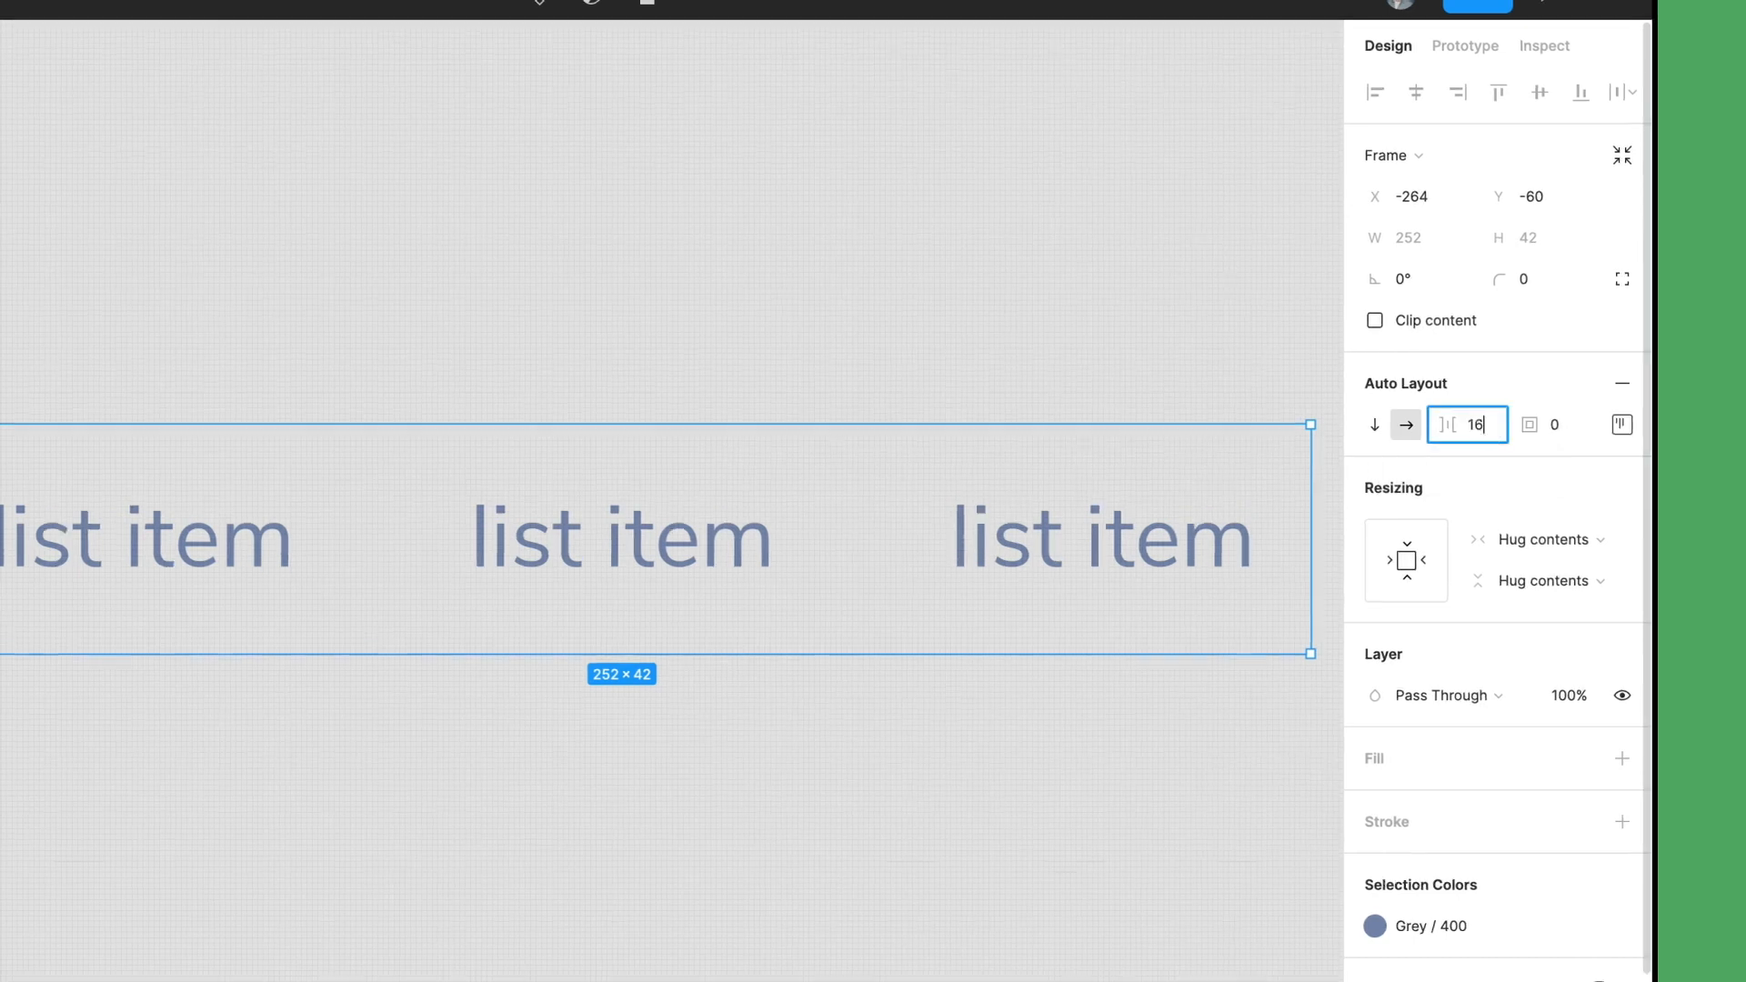
key("Return")
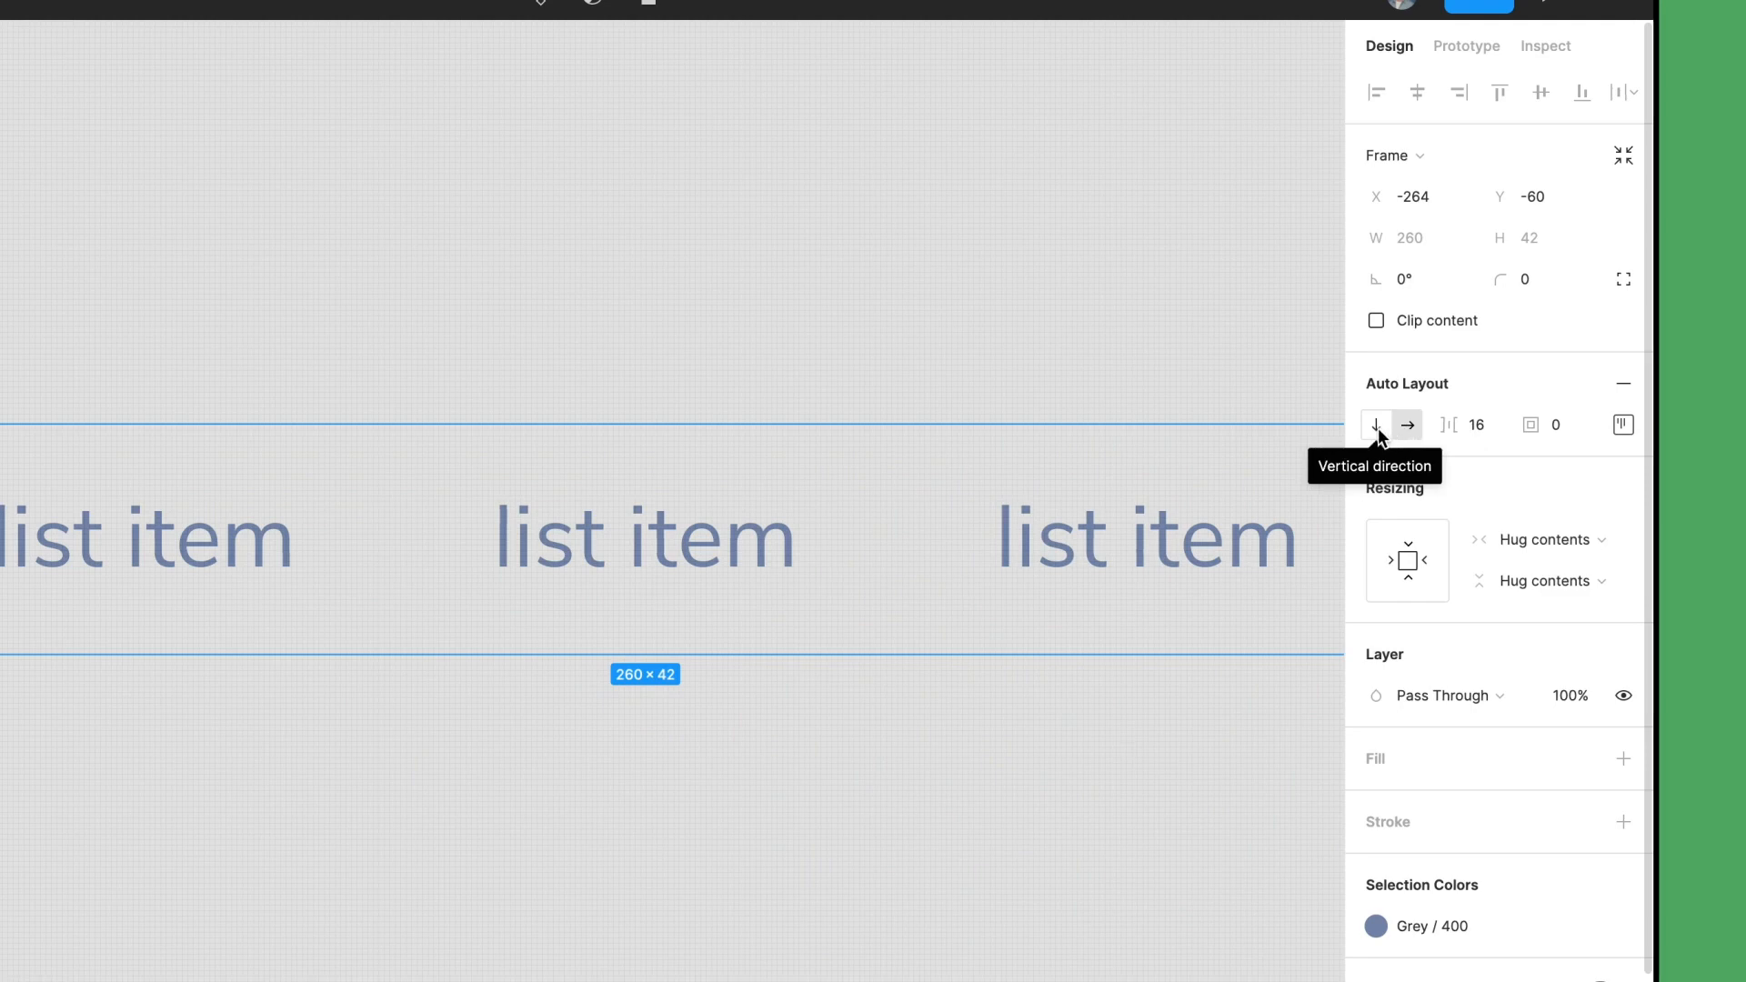
- Switch the frame's auto layout to the vertical direction and back to horizontal
left_click(1376, 427)
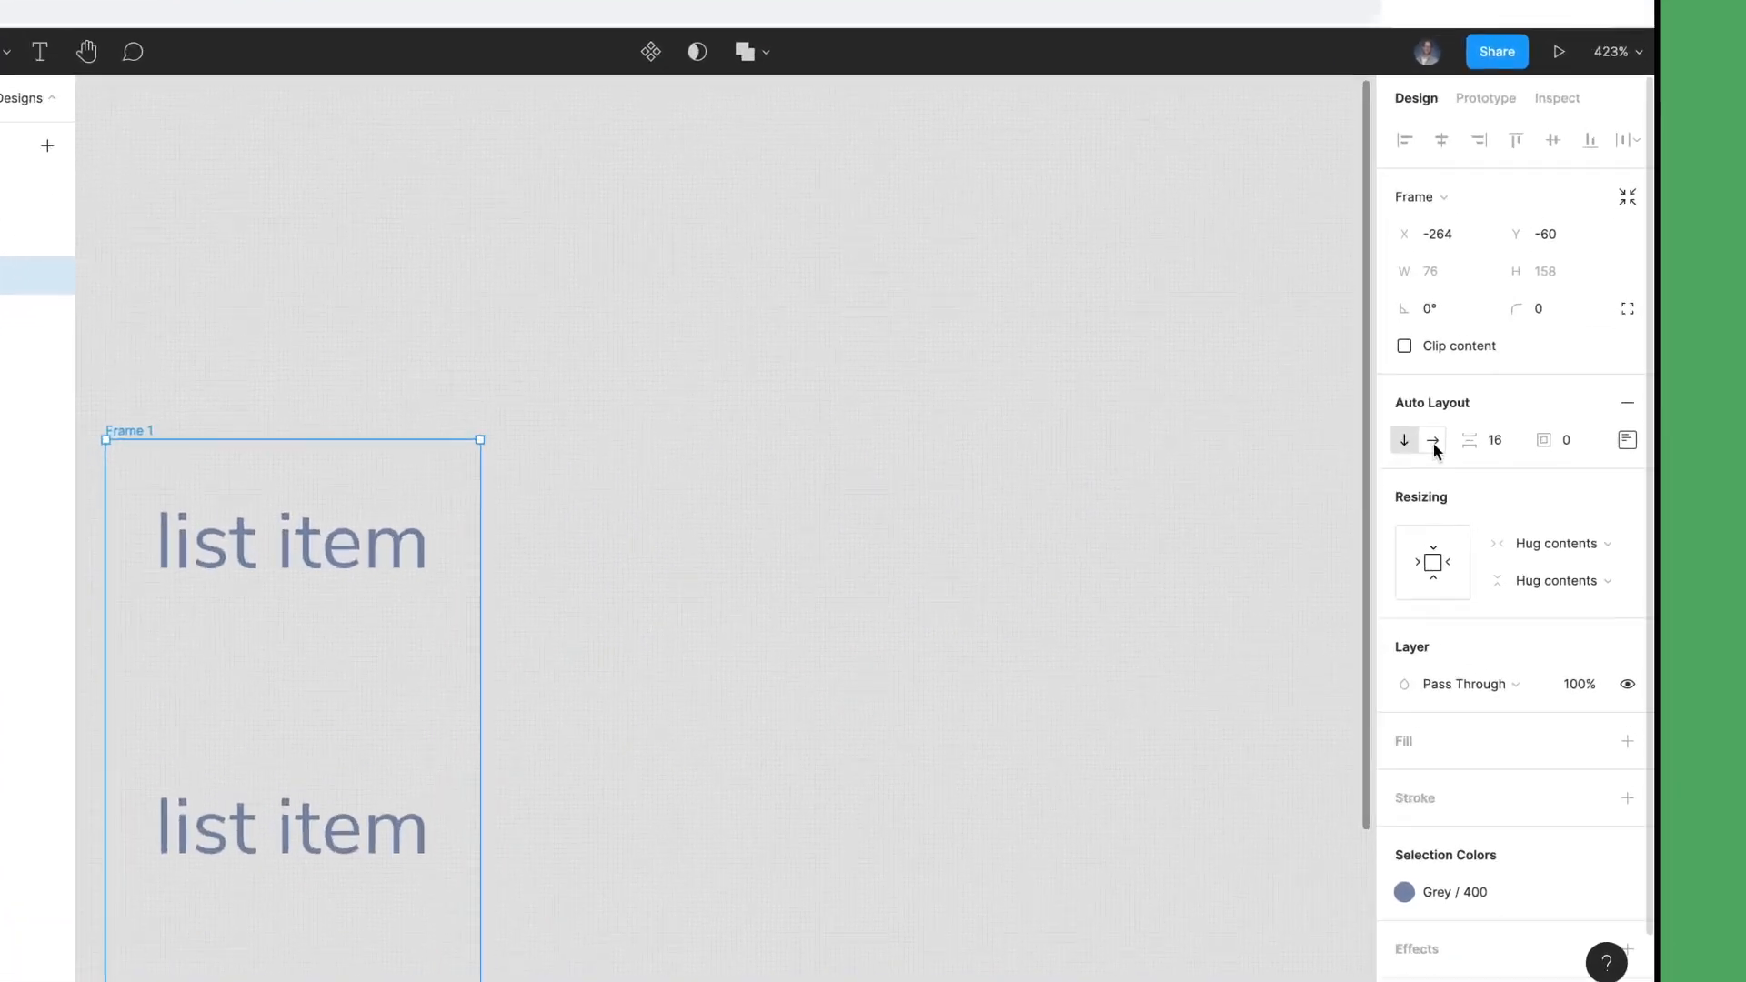
left_click(1433, 441)
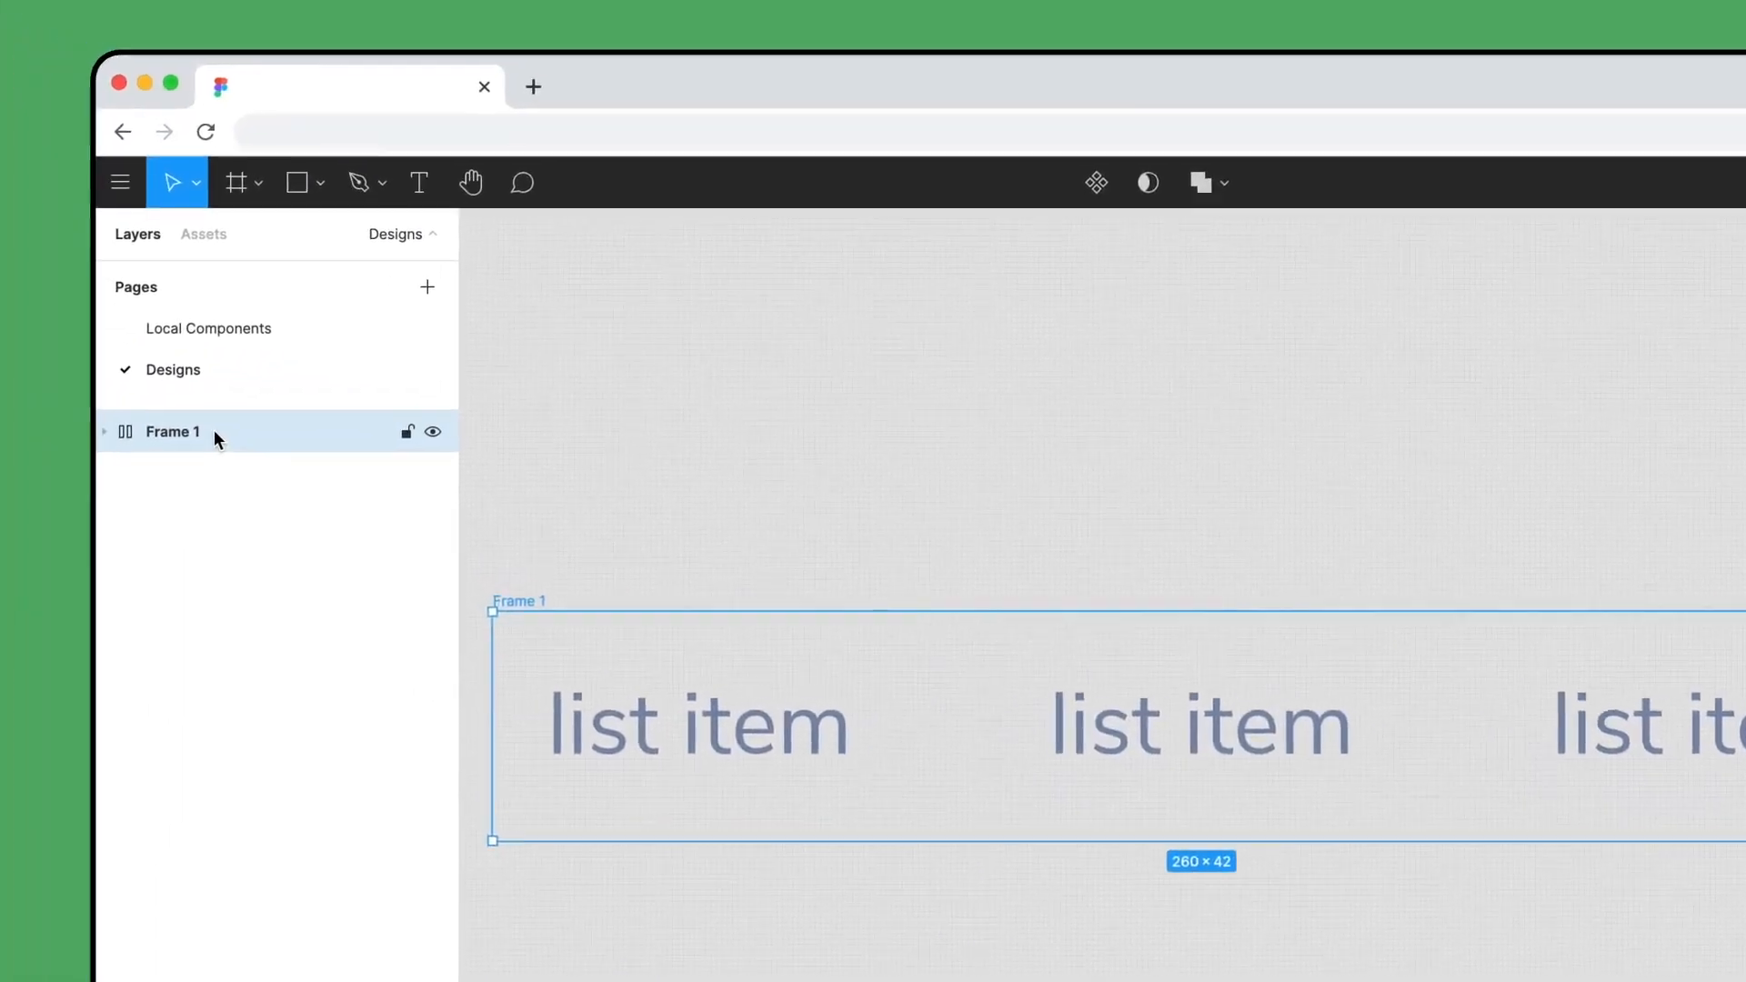
- Rename the frame of list items "nav / nav menu" and turn it into a component
double_click(203, 427)
type("nav / nav menu")
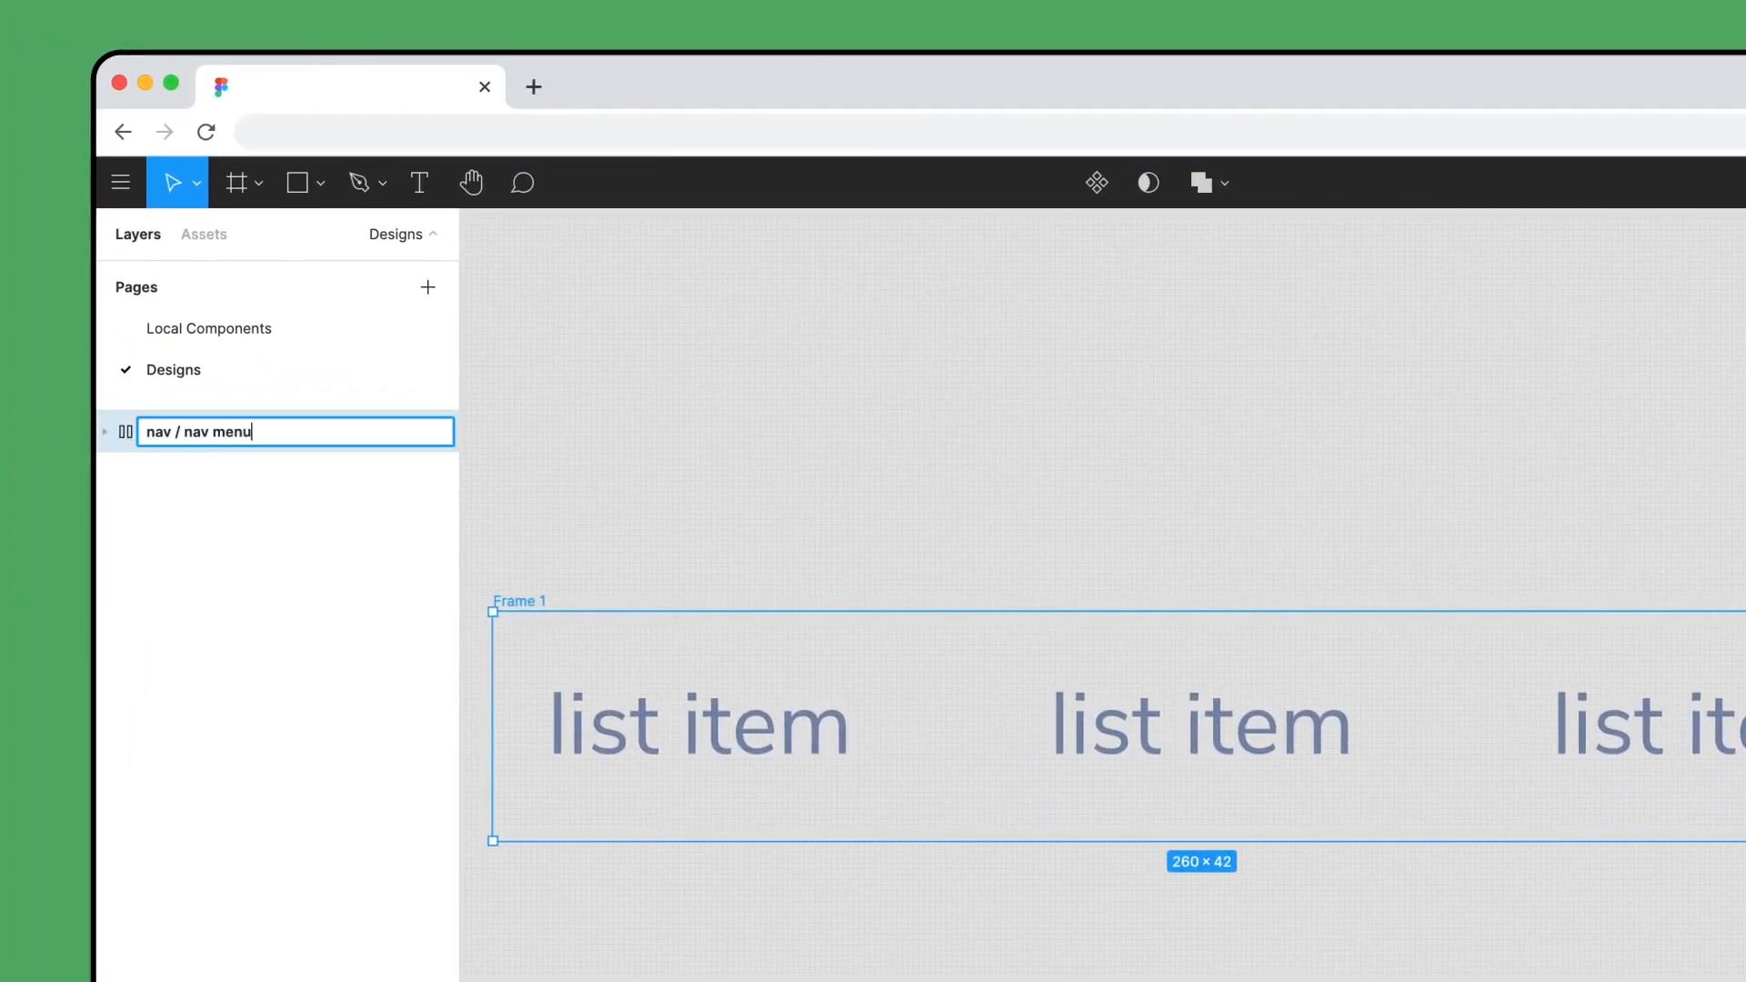
key("Return")
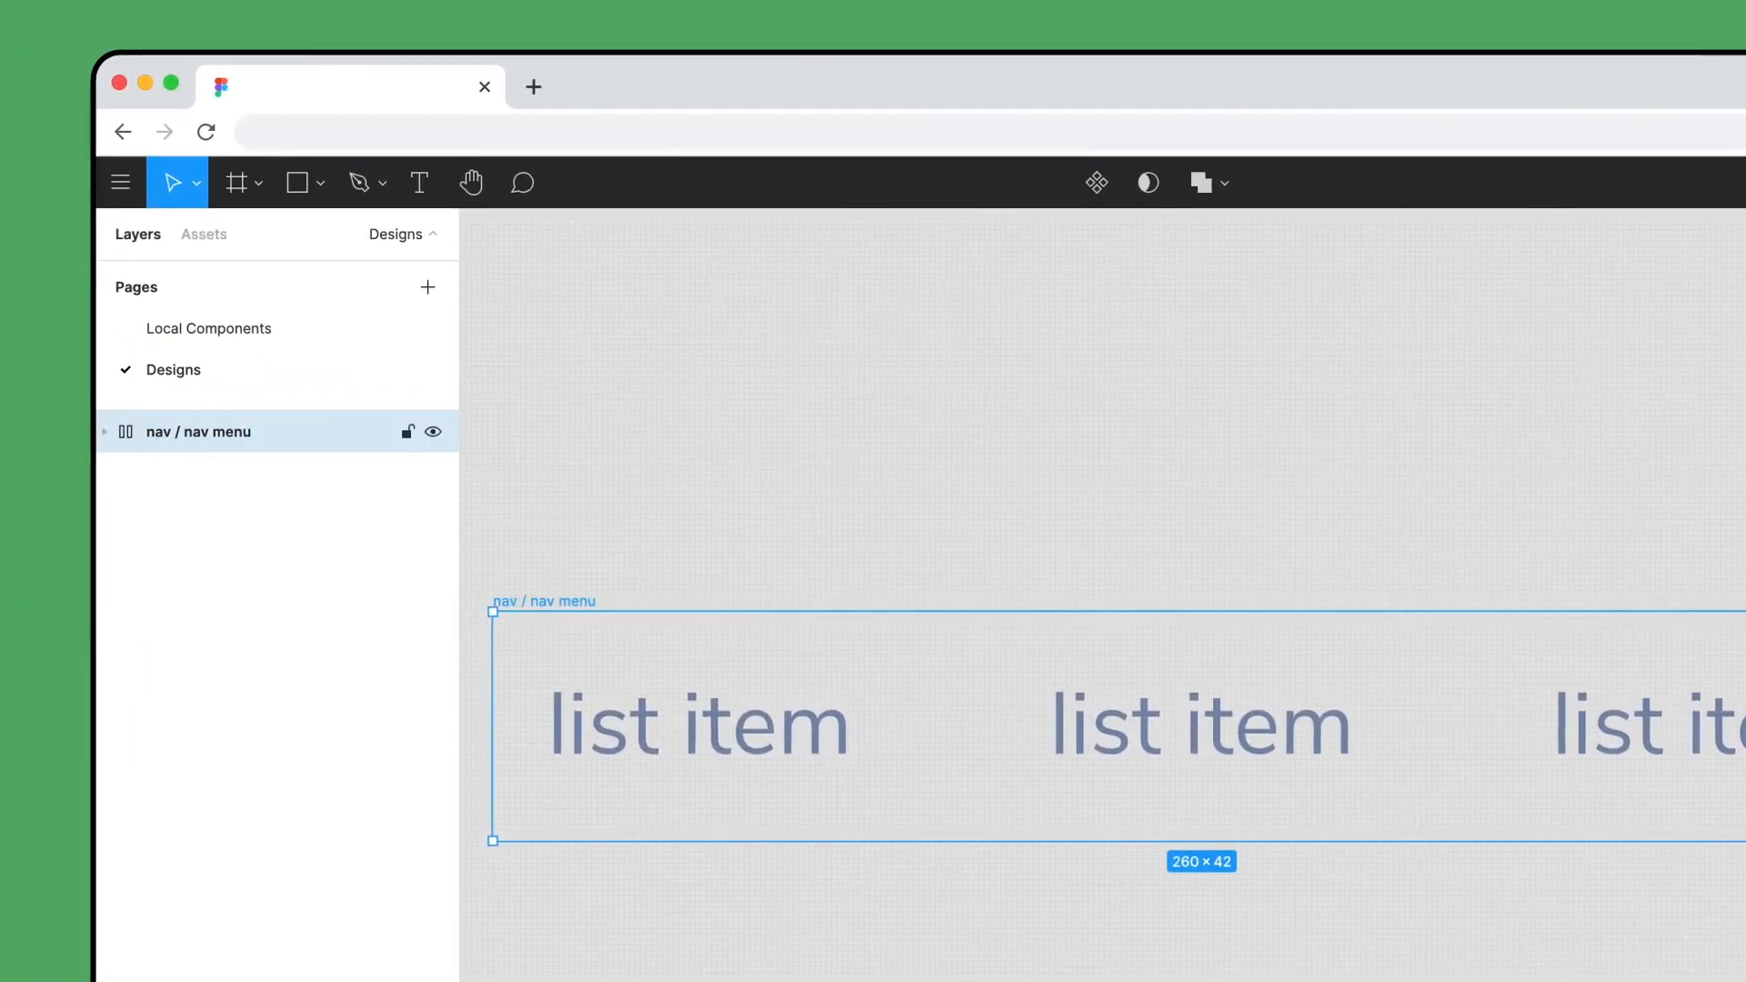
left_click(1097, 184)
left_click(1037, 324)
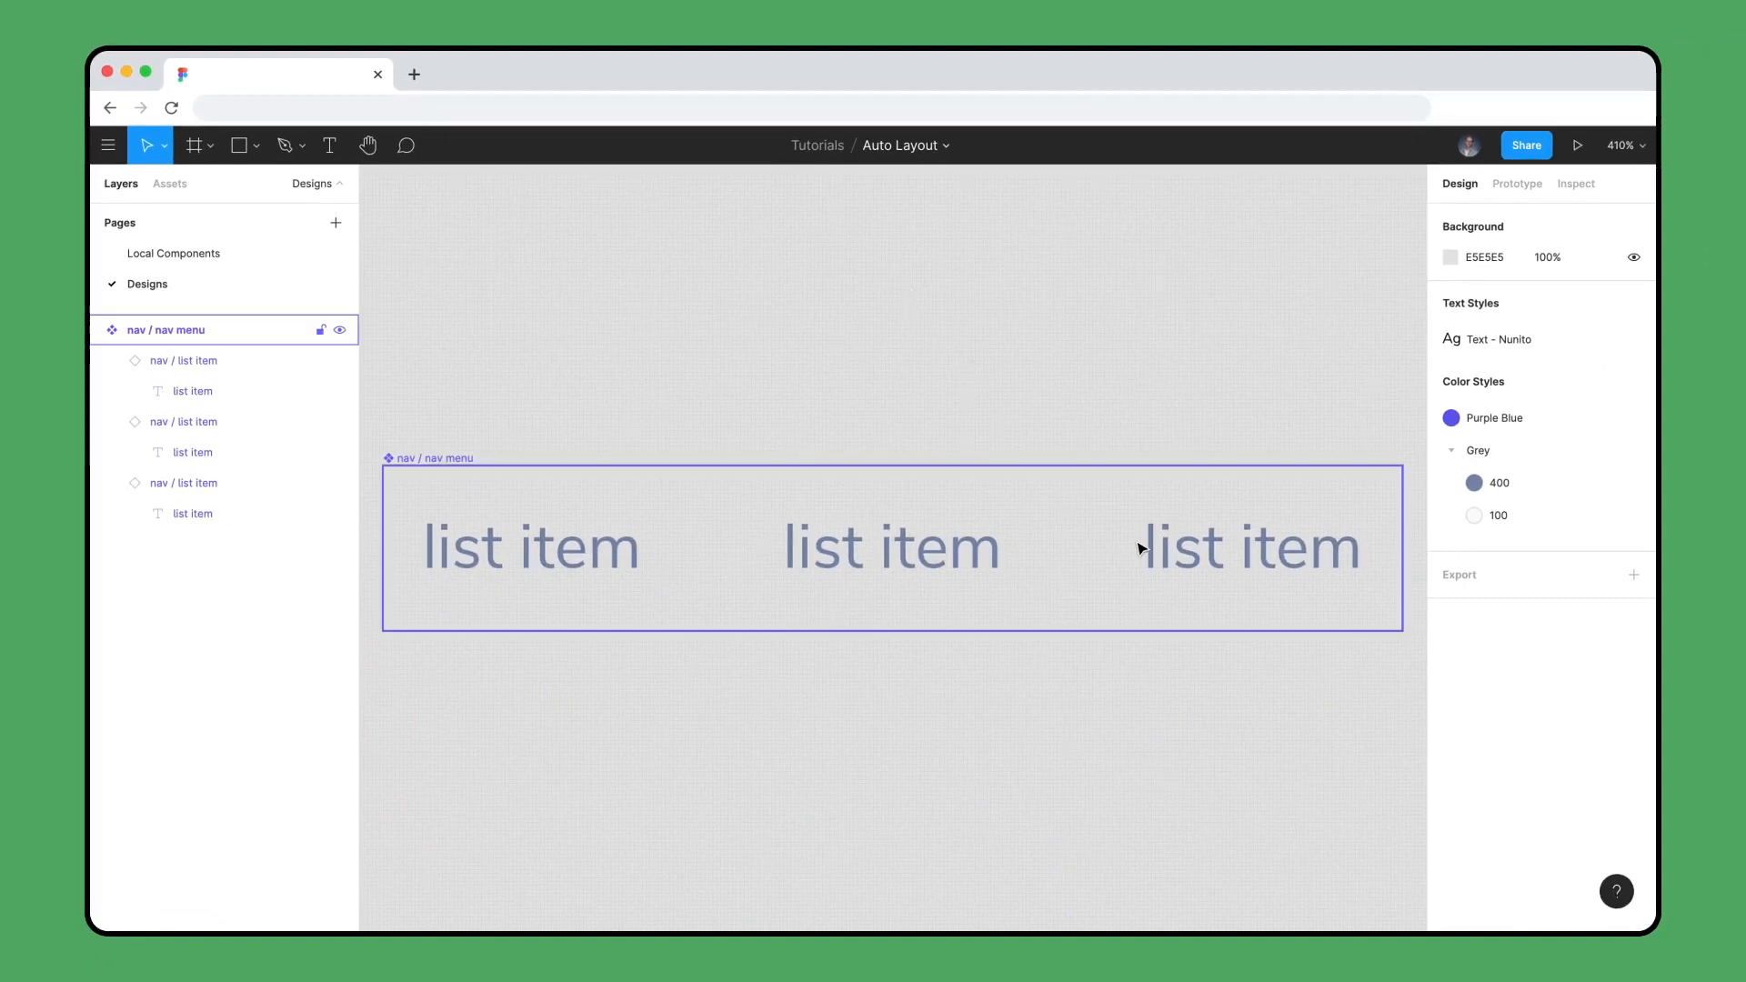
- Duplicate the last list item in the nav menu to add a fourth item
left_click(1187, 565)
left_click(1186, 564)
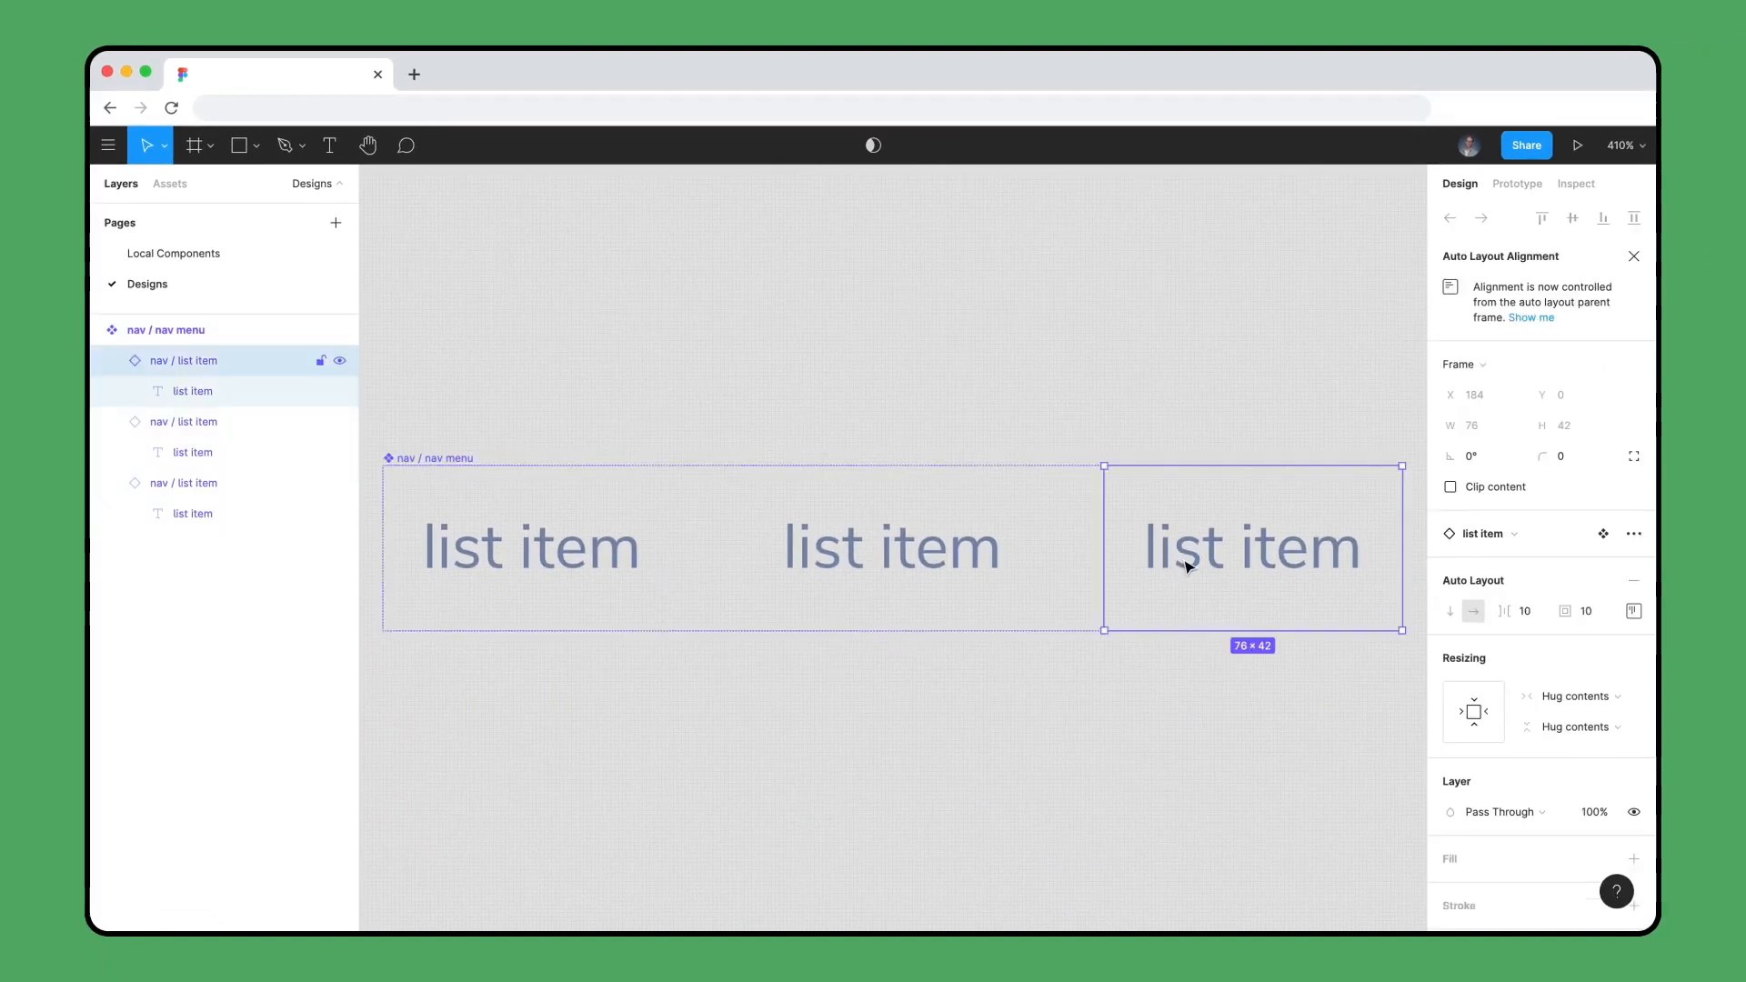
key("super+d")
left_click(1044, 396)
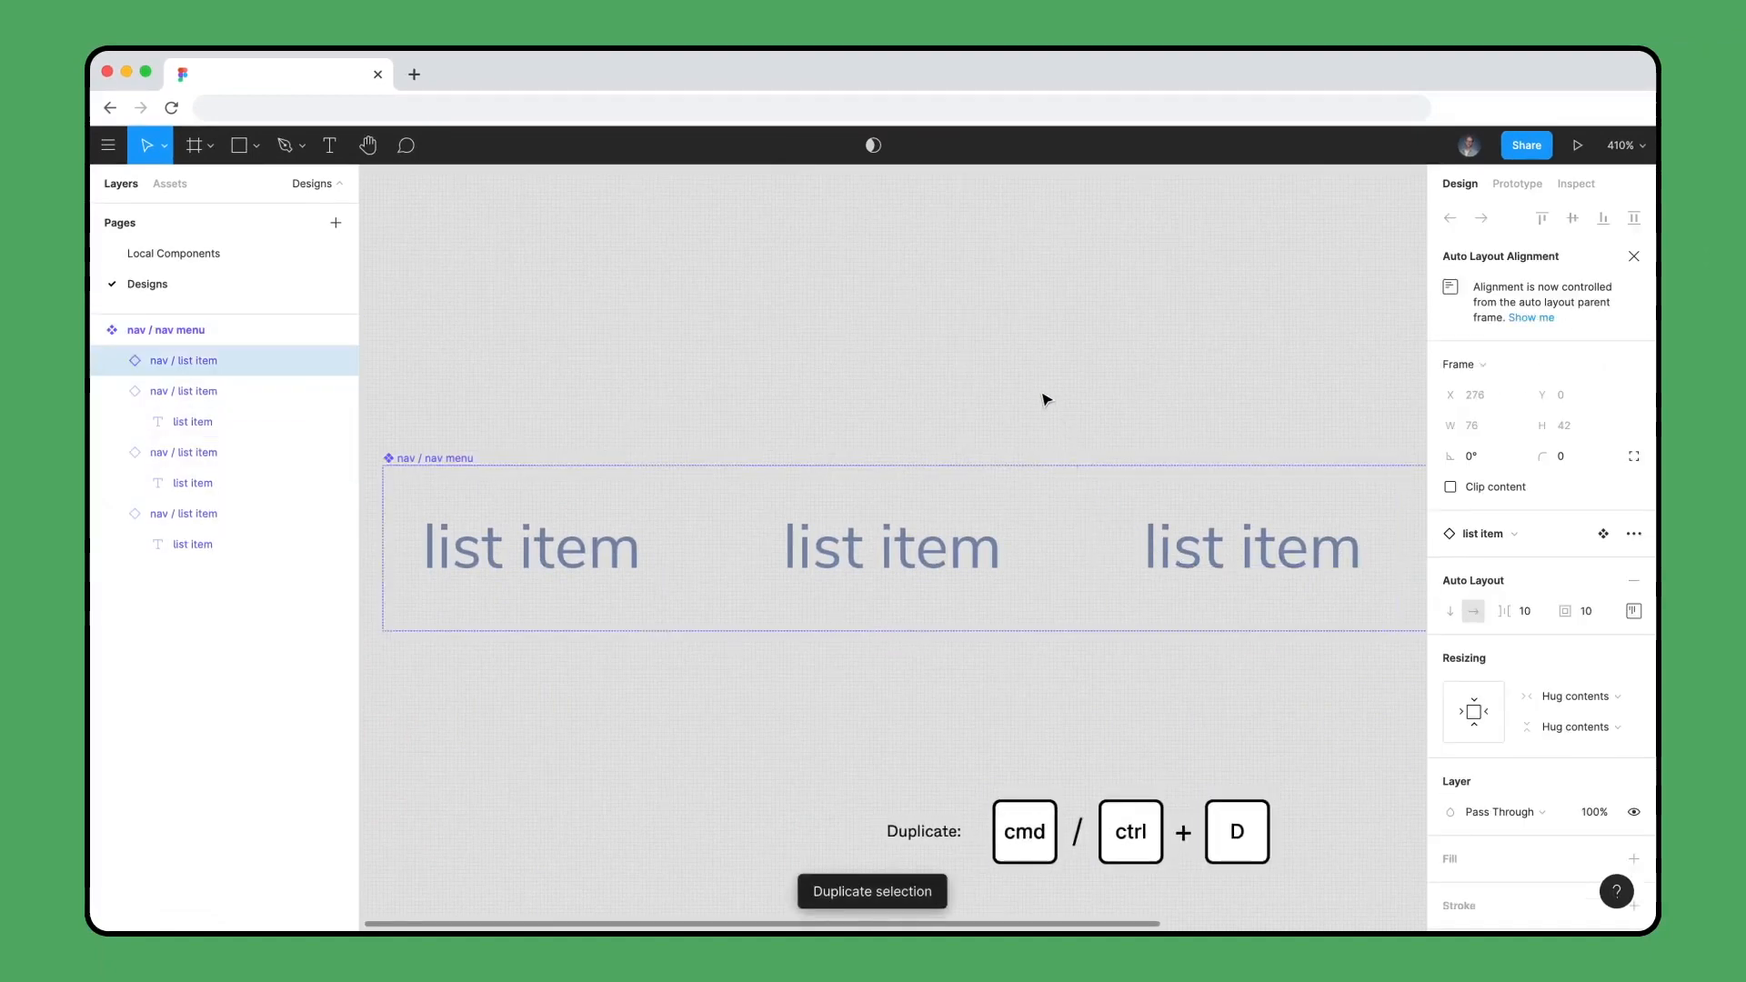
key("shift+2")
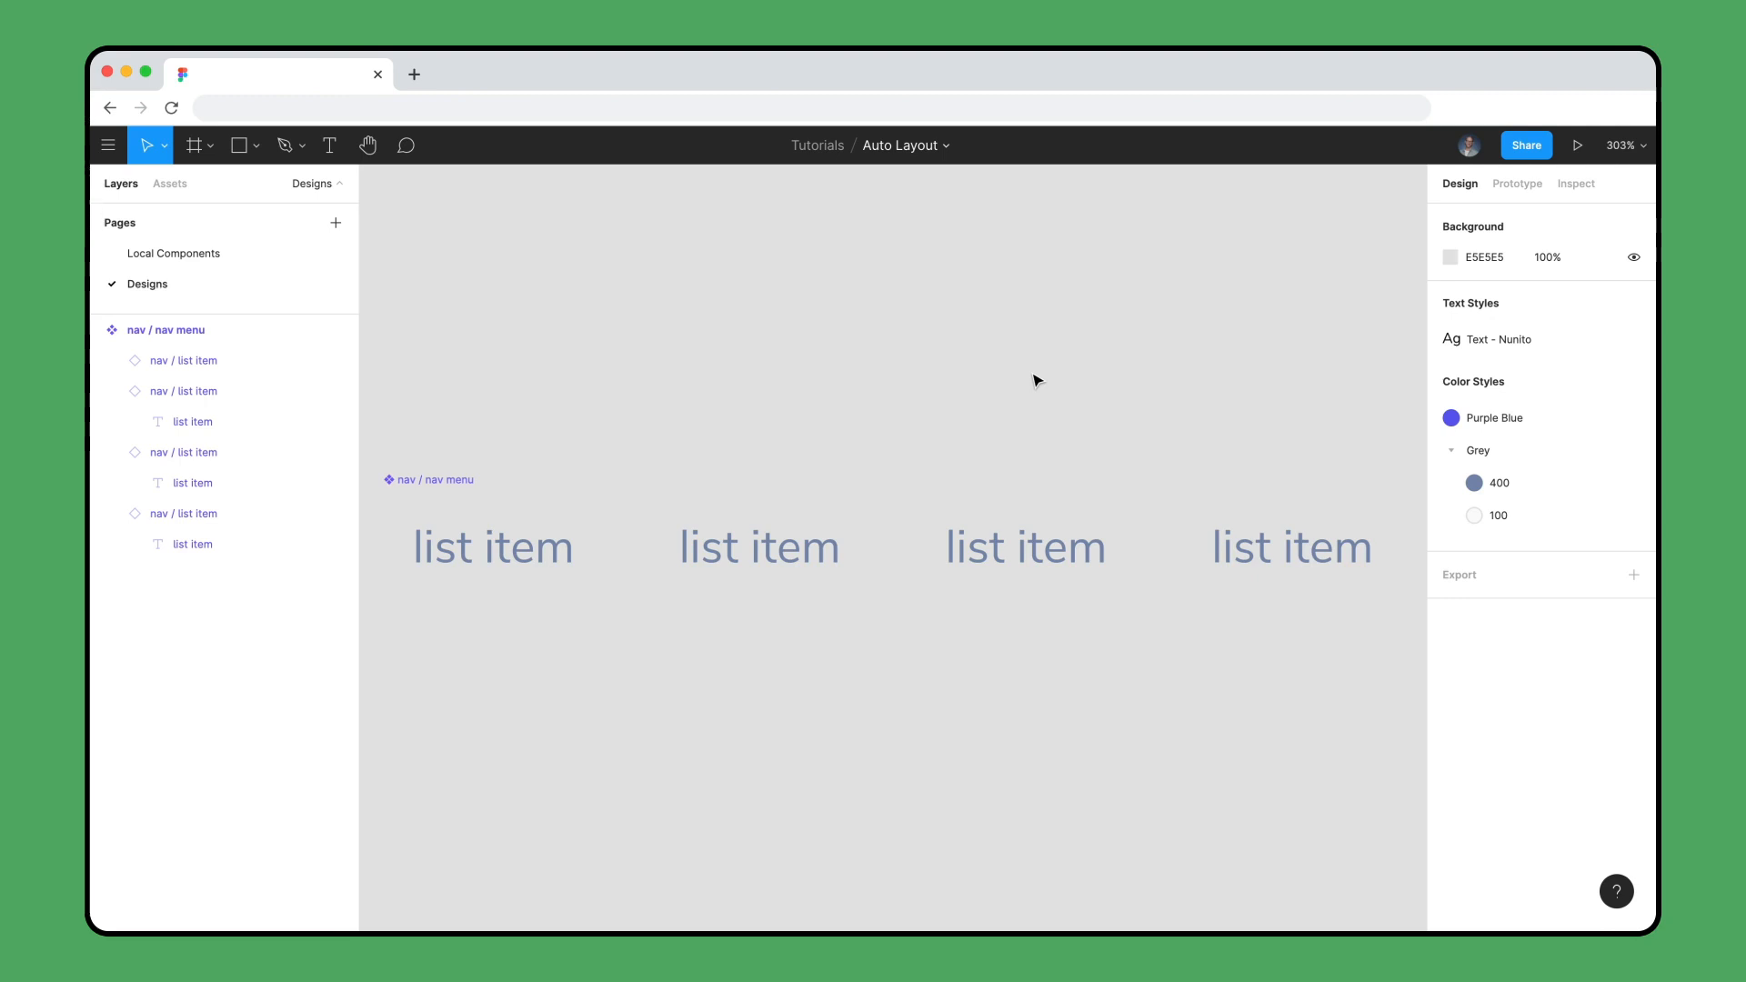
- Insert an instance of the primary Button component between the second and third list items of the nav menu
left_click(186, 183)
left_click_drag(210, 756, 929, 549)
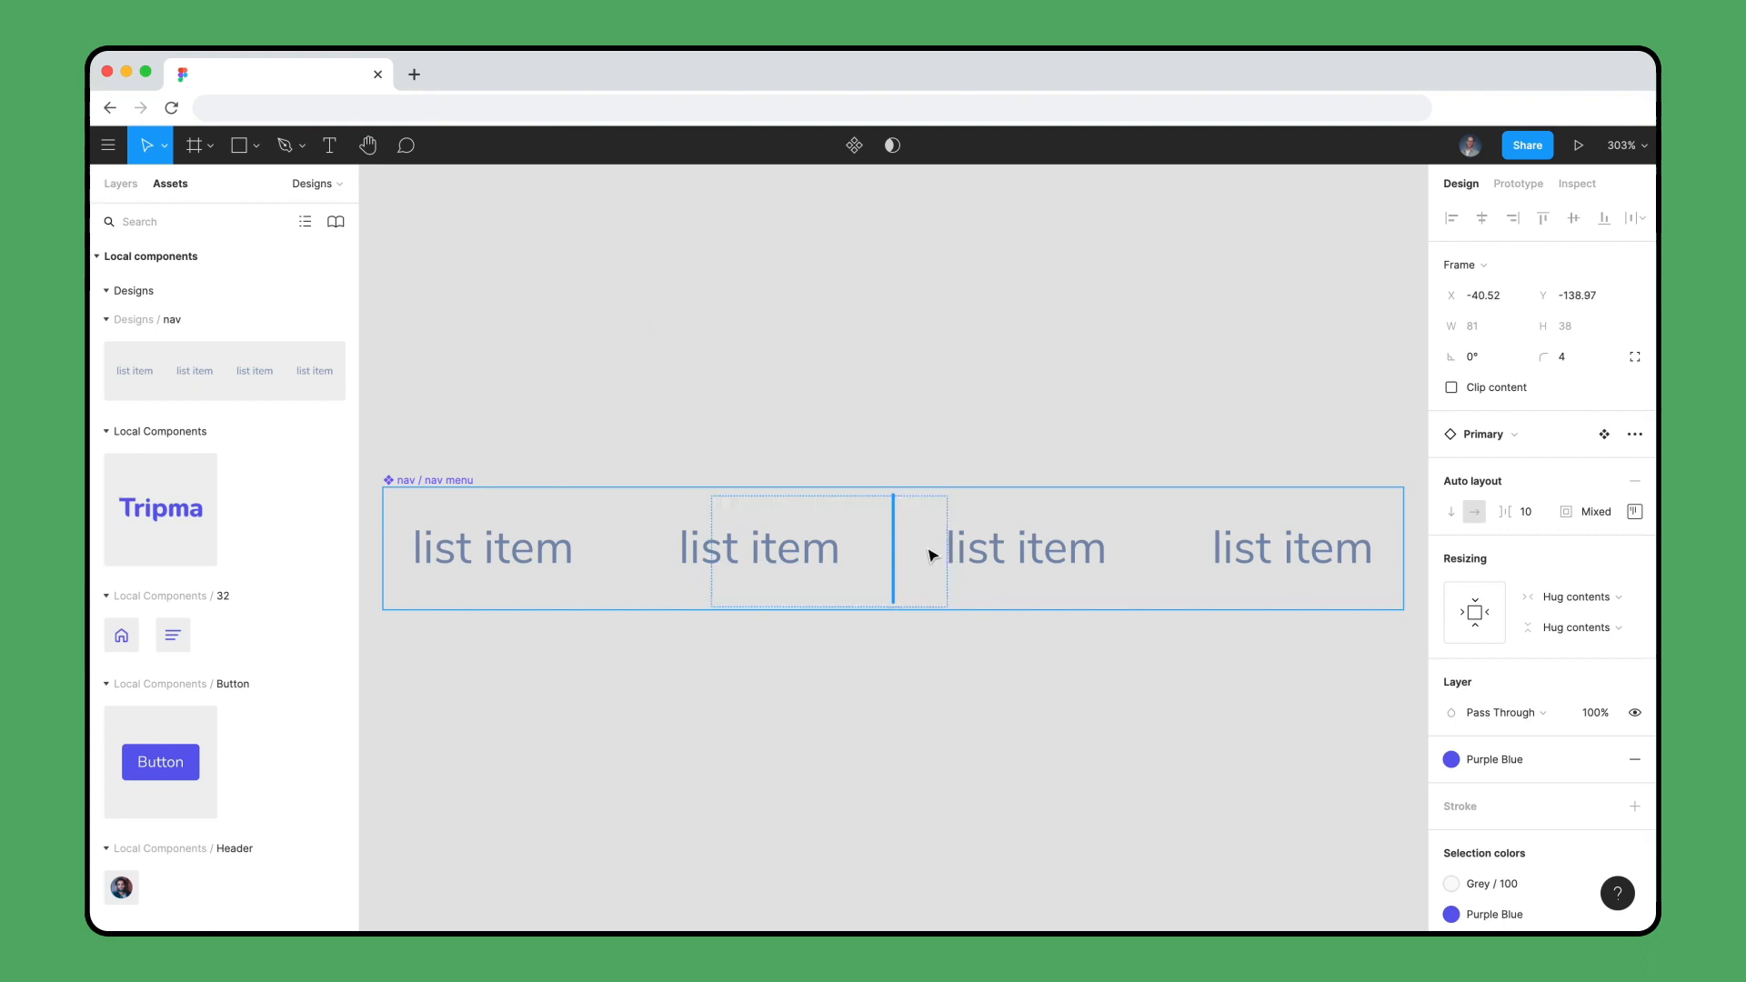
left_click_drag(929, 554, 936, 555)
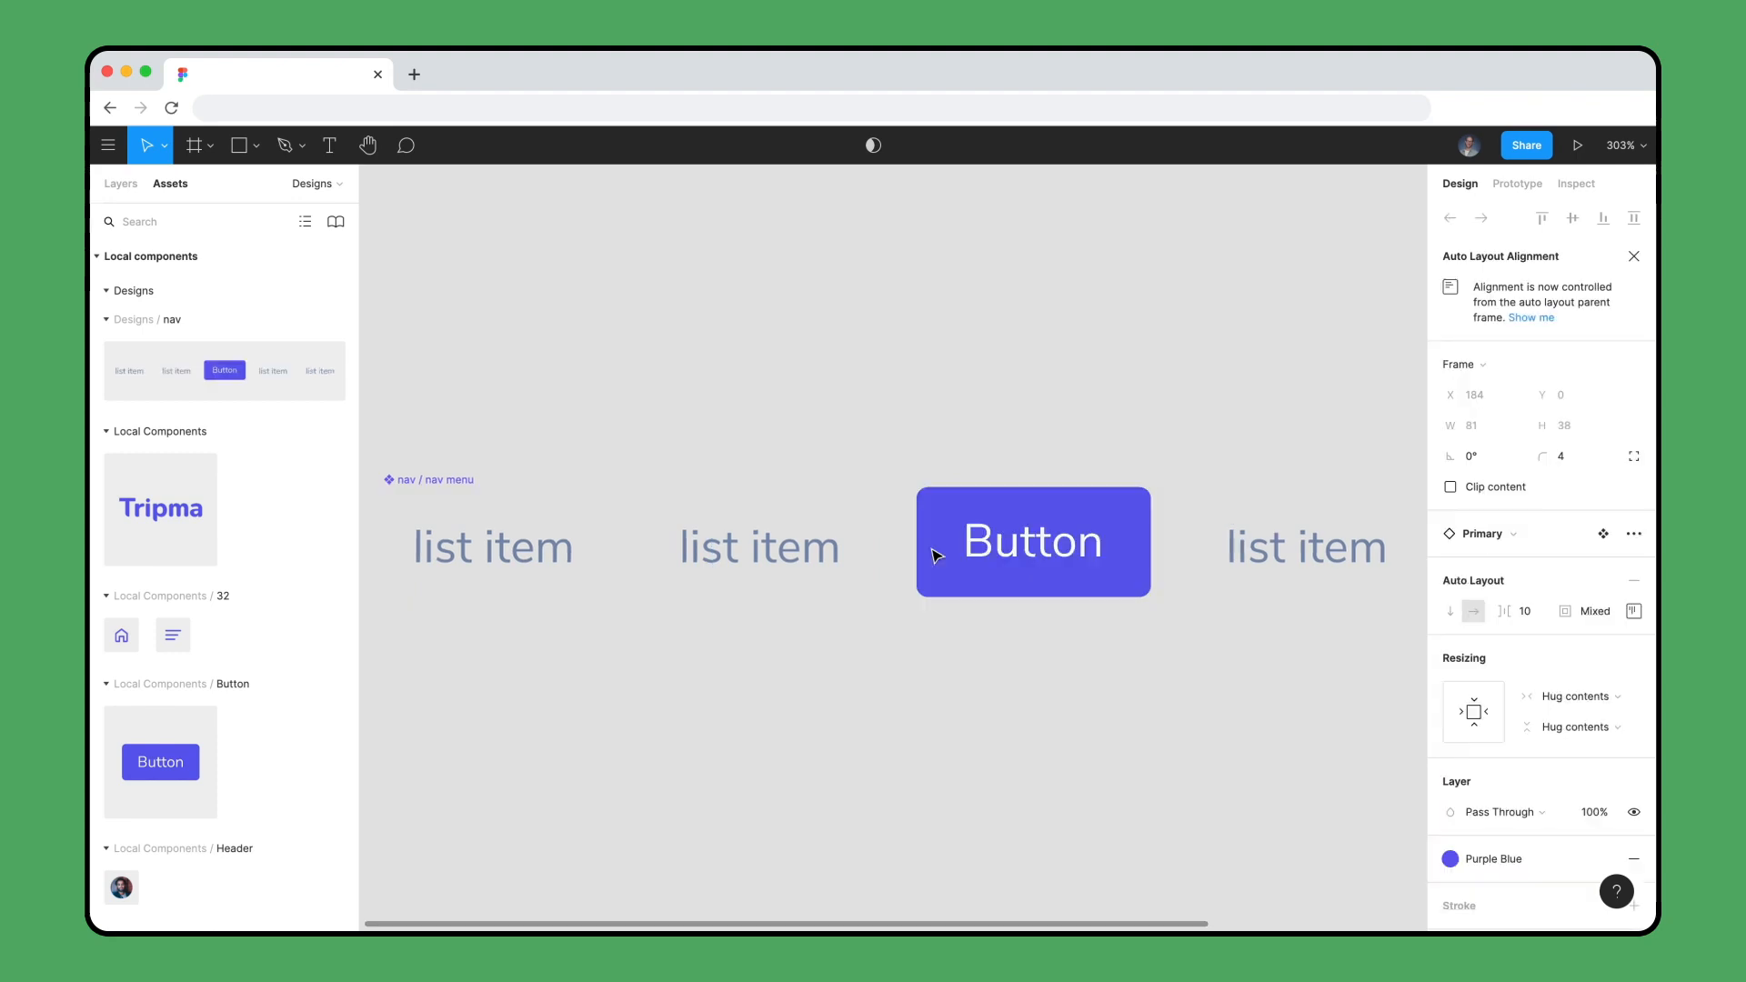
left_click(120, 183)
left_click(988, 325)
key("shift+2")
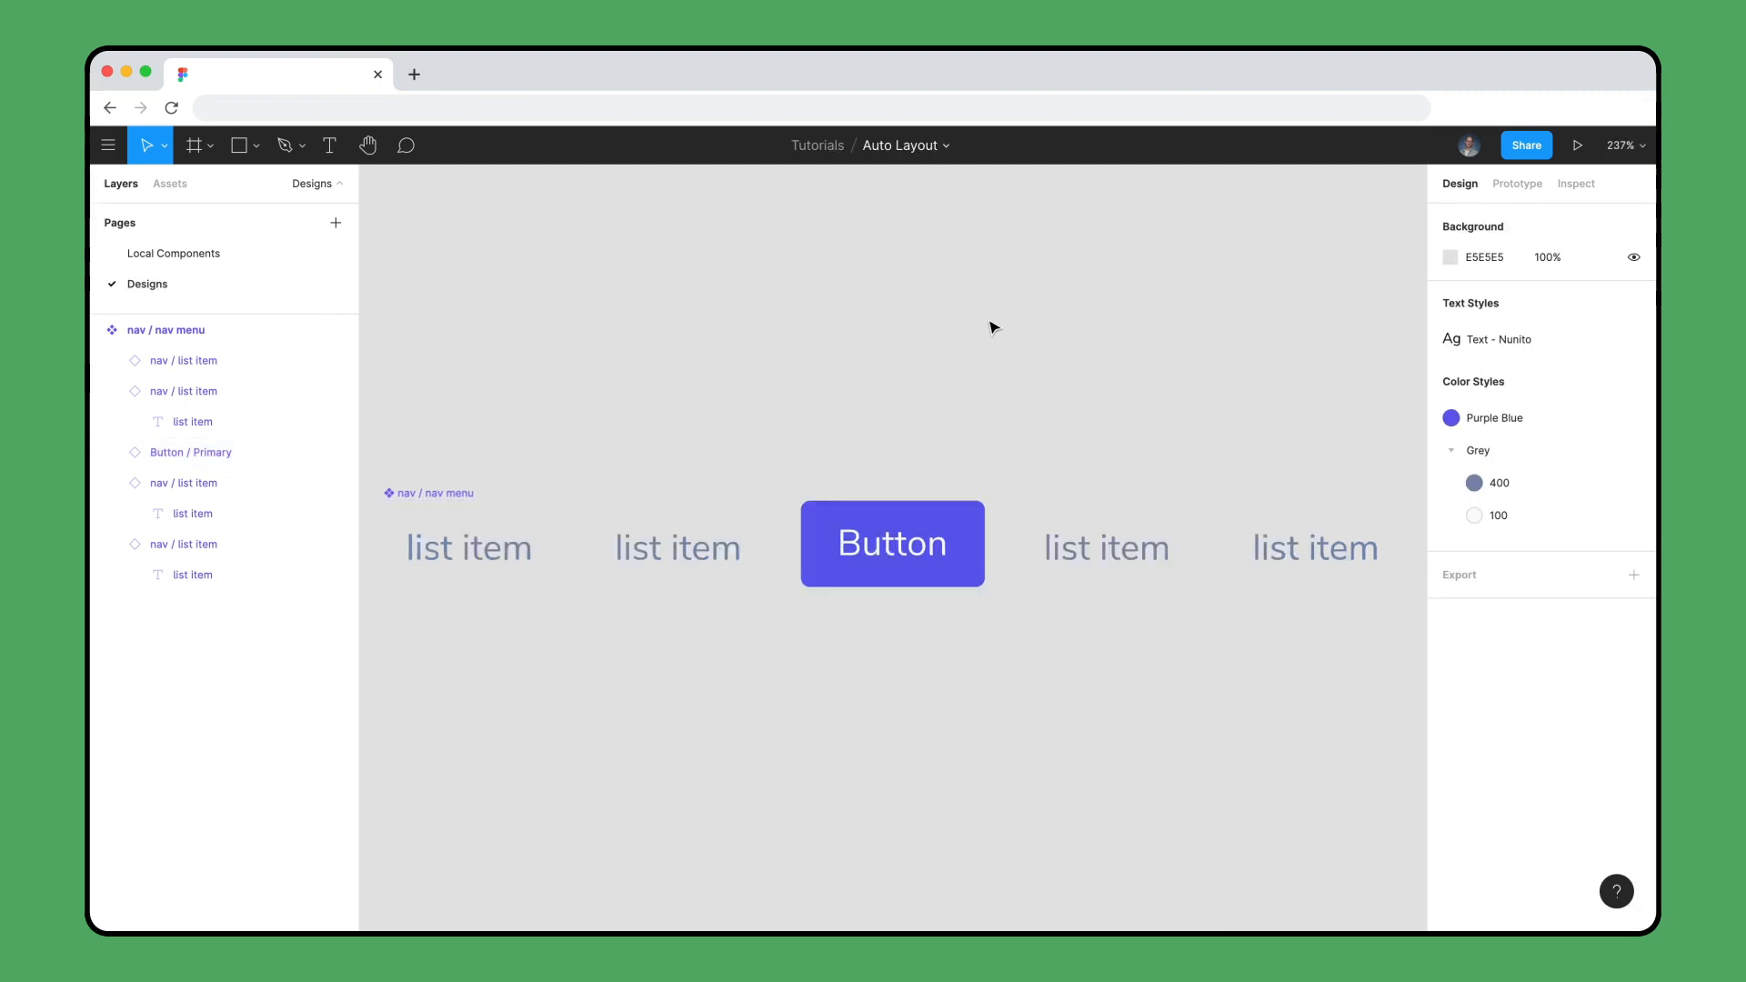
- Move the button to the end of the nav menu, after the fourth list item
left_click(966, 566)
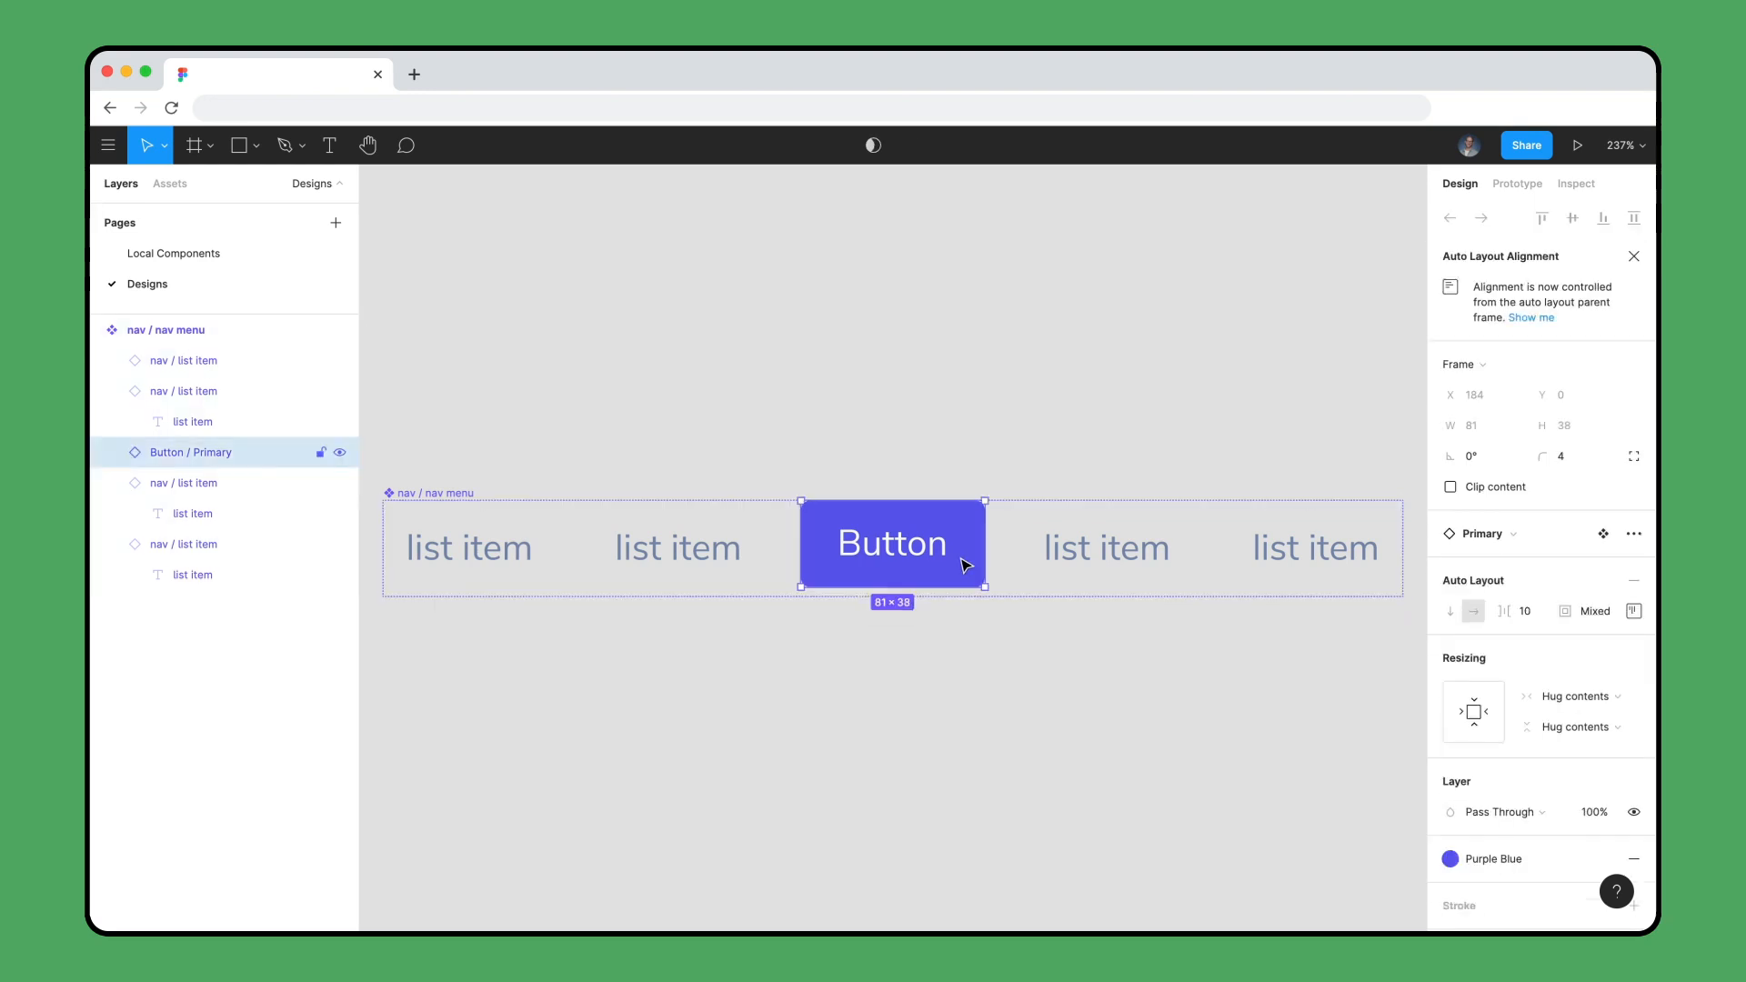
key("Right")
key("Right")
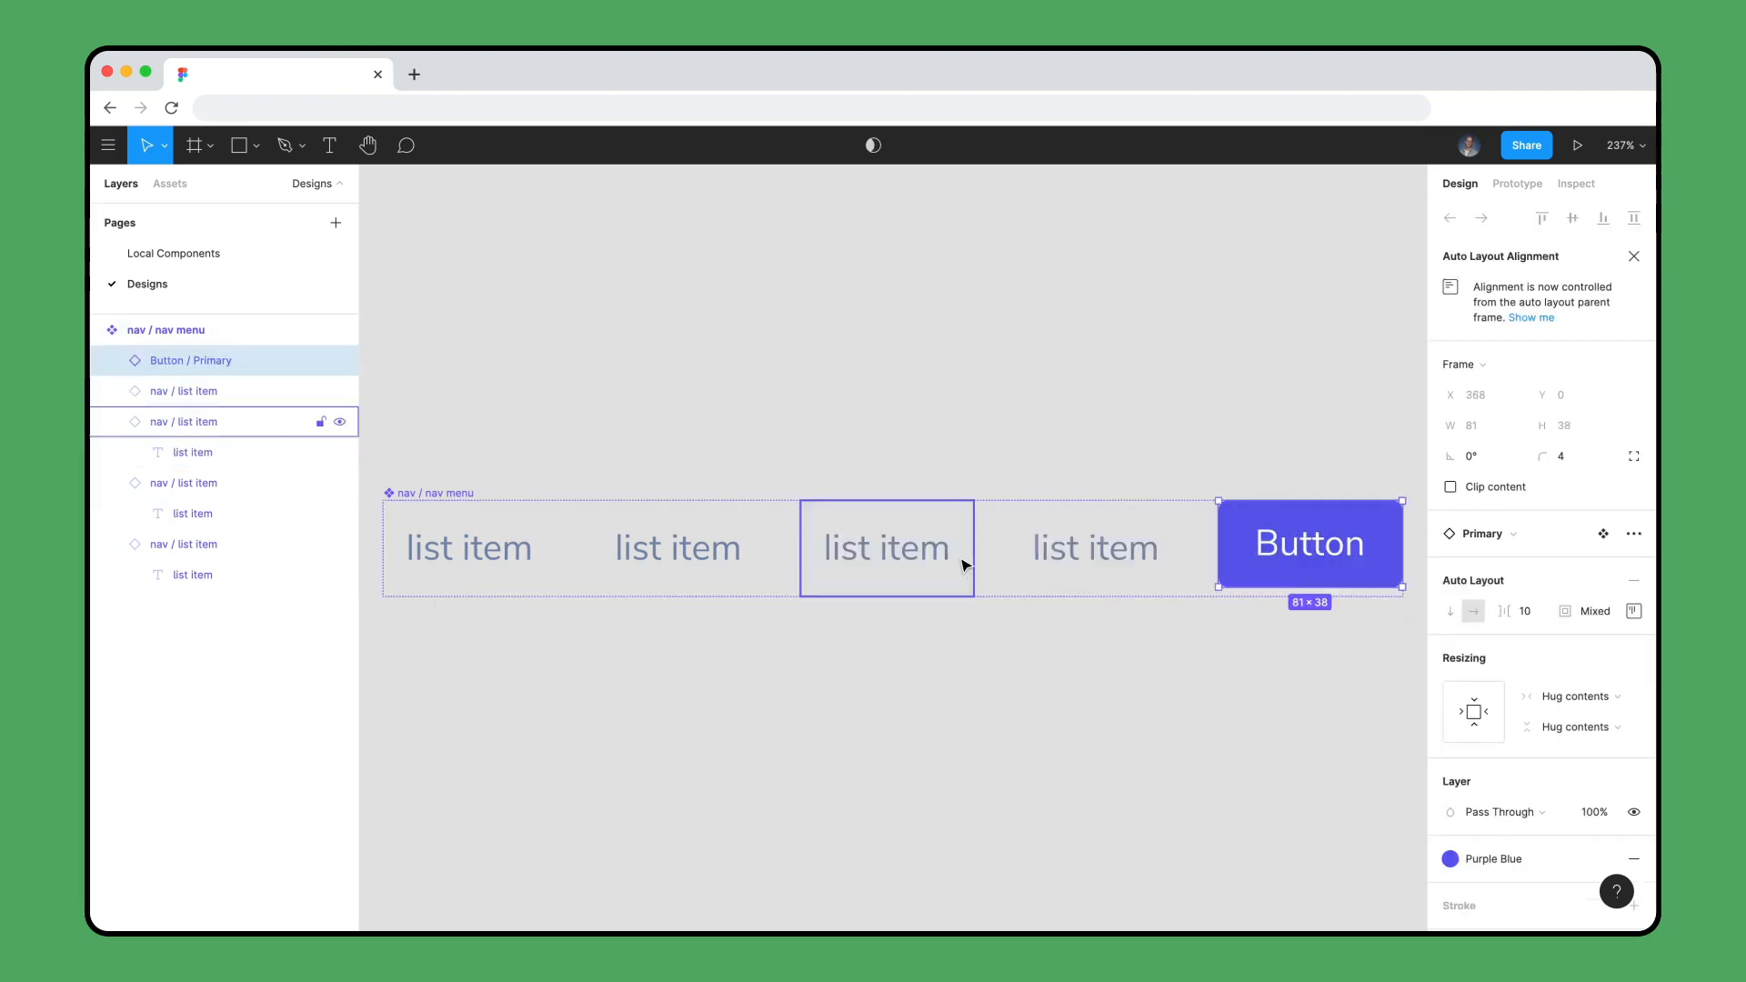
left_click(903, 347)
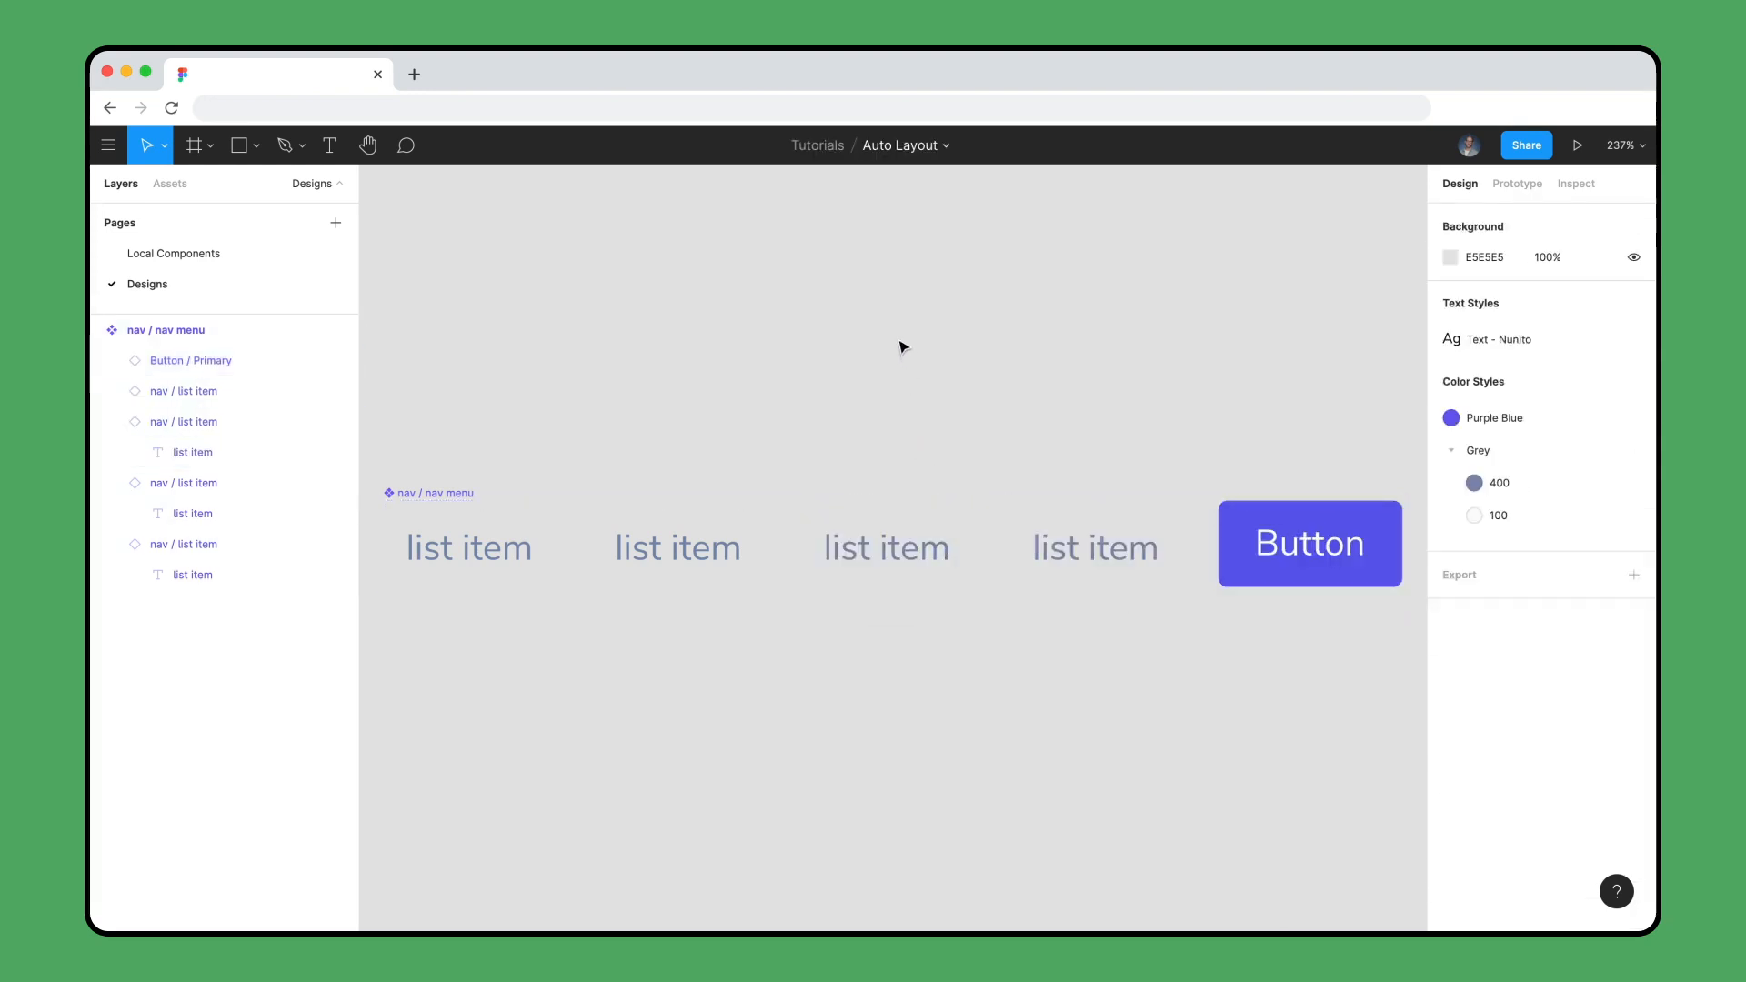
- Change the four list item texts, in order, to "Flights", "Hotels", "Packages" and "Sign In"
left_click(506, 557)
double_click(507, 557)
type("Fl")
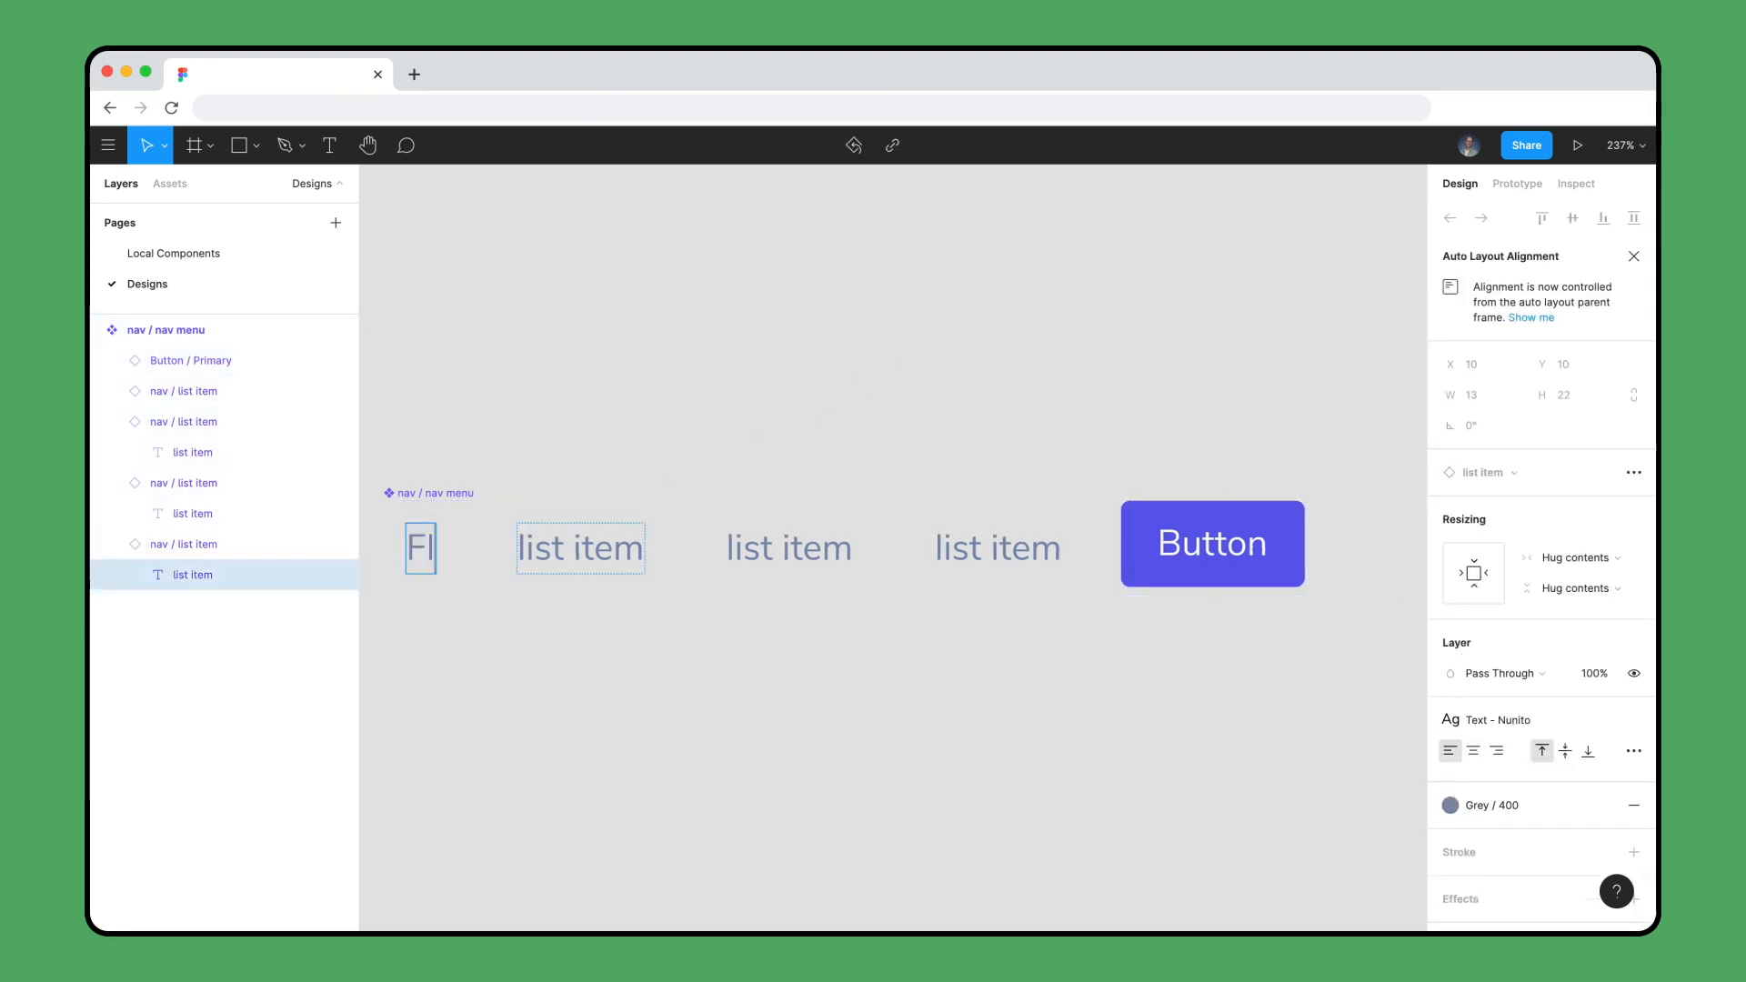
type("ights")
double_click(659, 549)
type("Hotels")
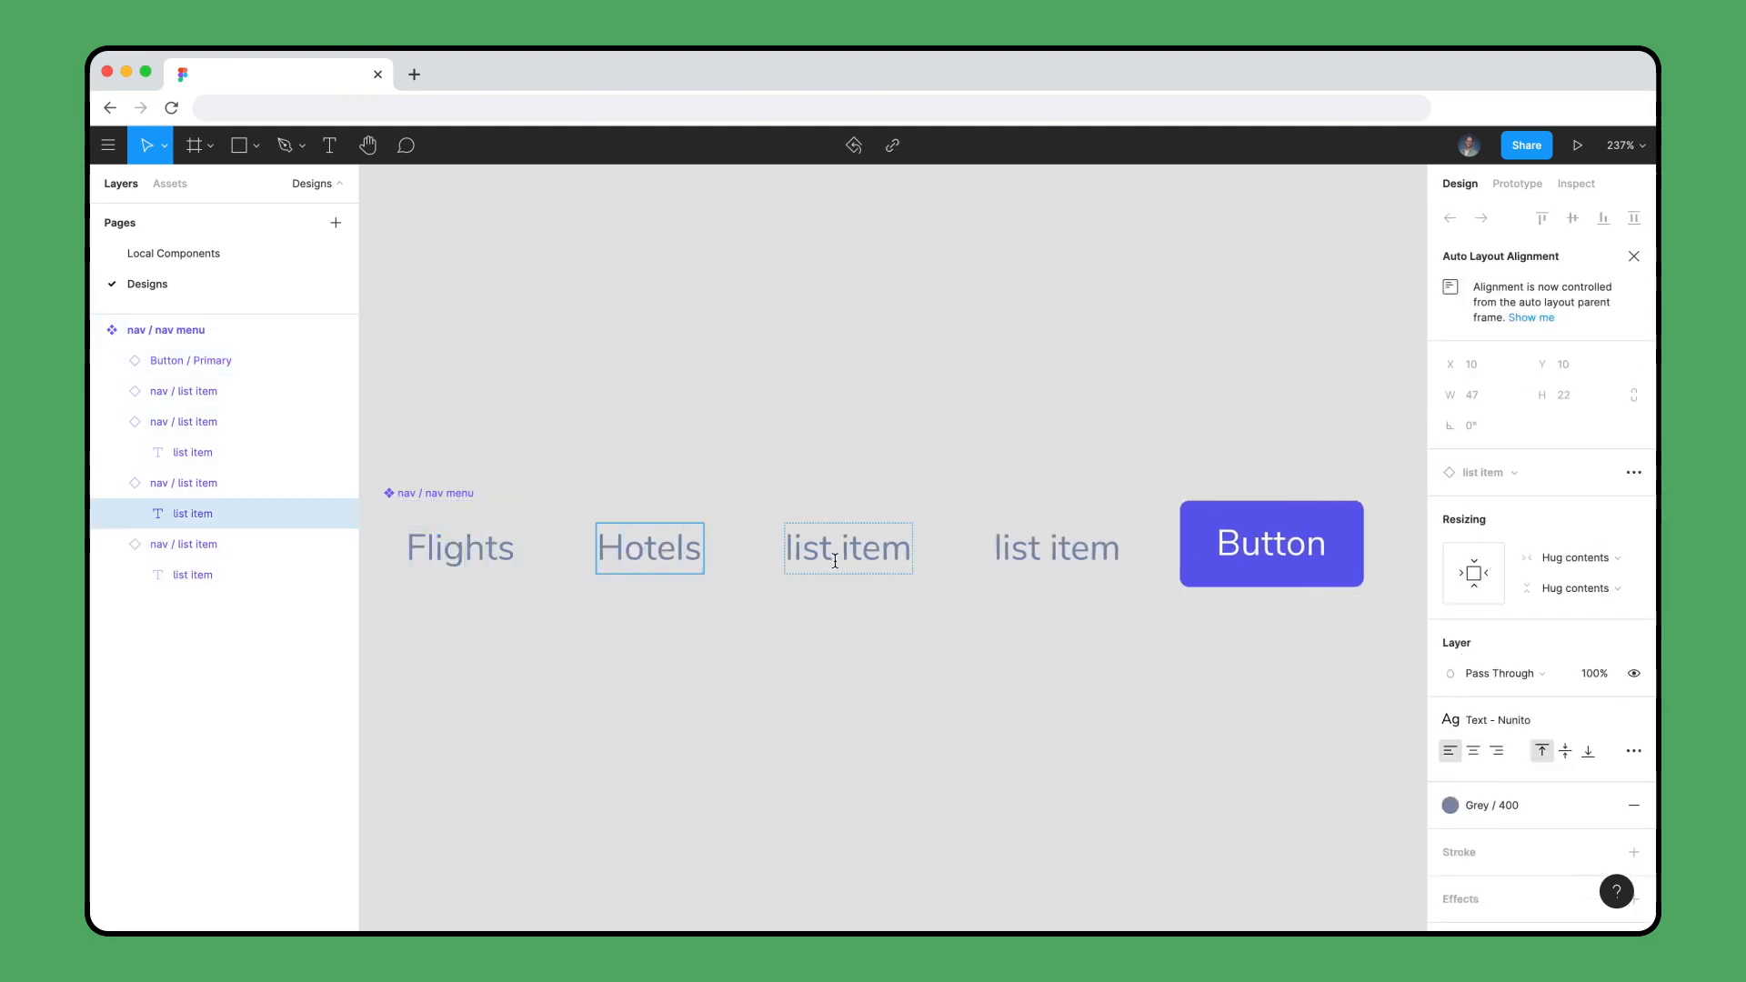
double_click(834, 561)
type("Packages")
double_click(1053, 538)
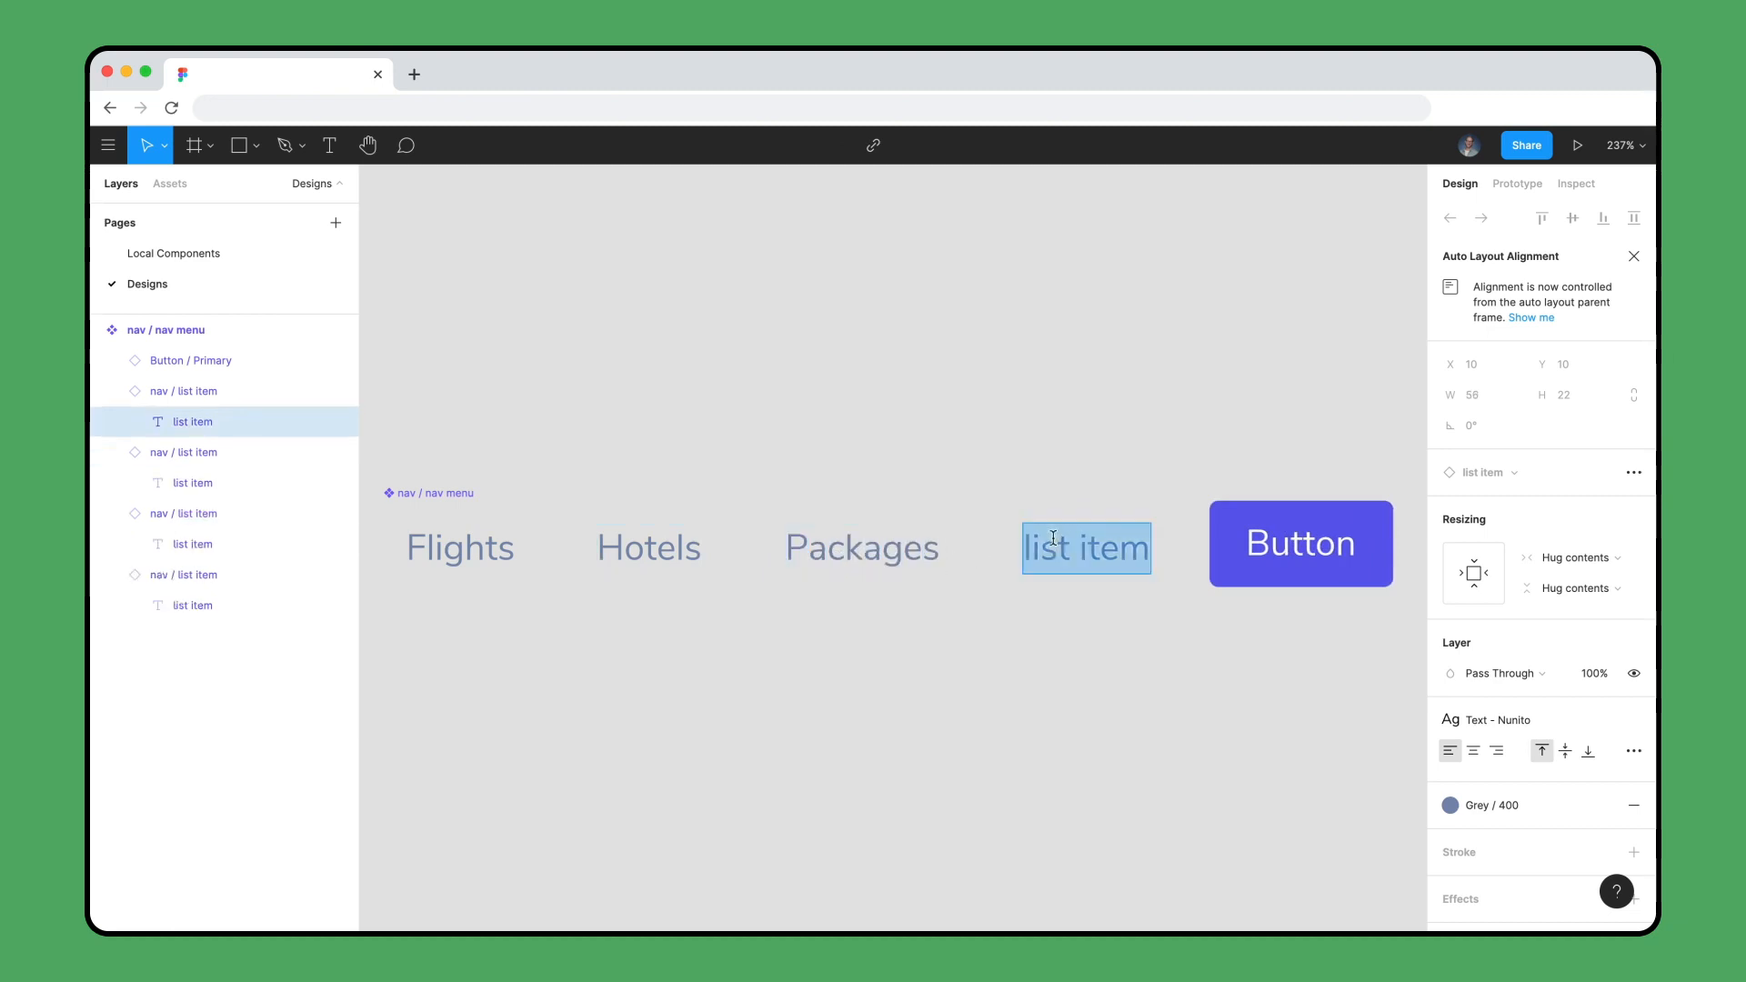
type("Sign In")
- Change the nav menu button's label to "Sign Up"
double_click(1300, 544)
type("Sign ")
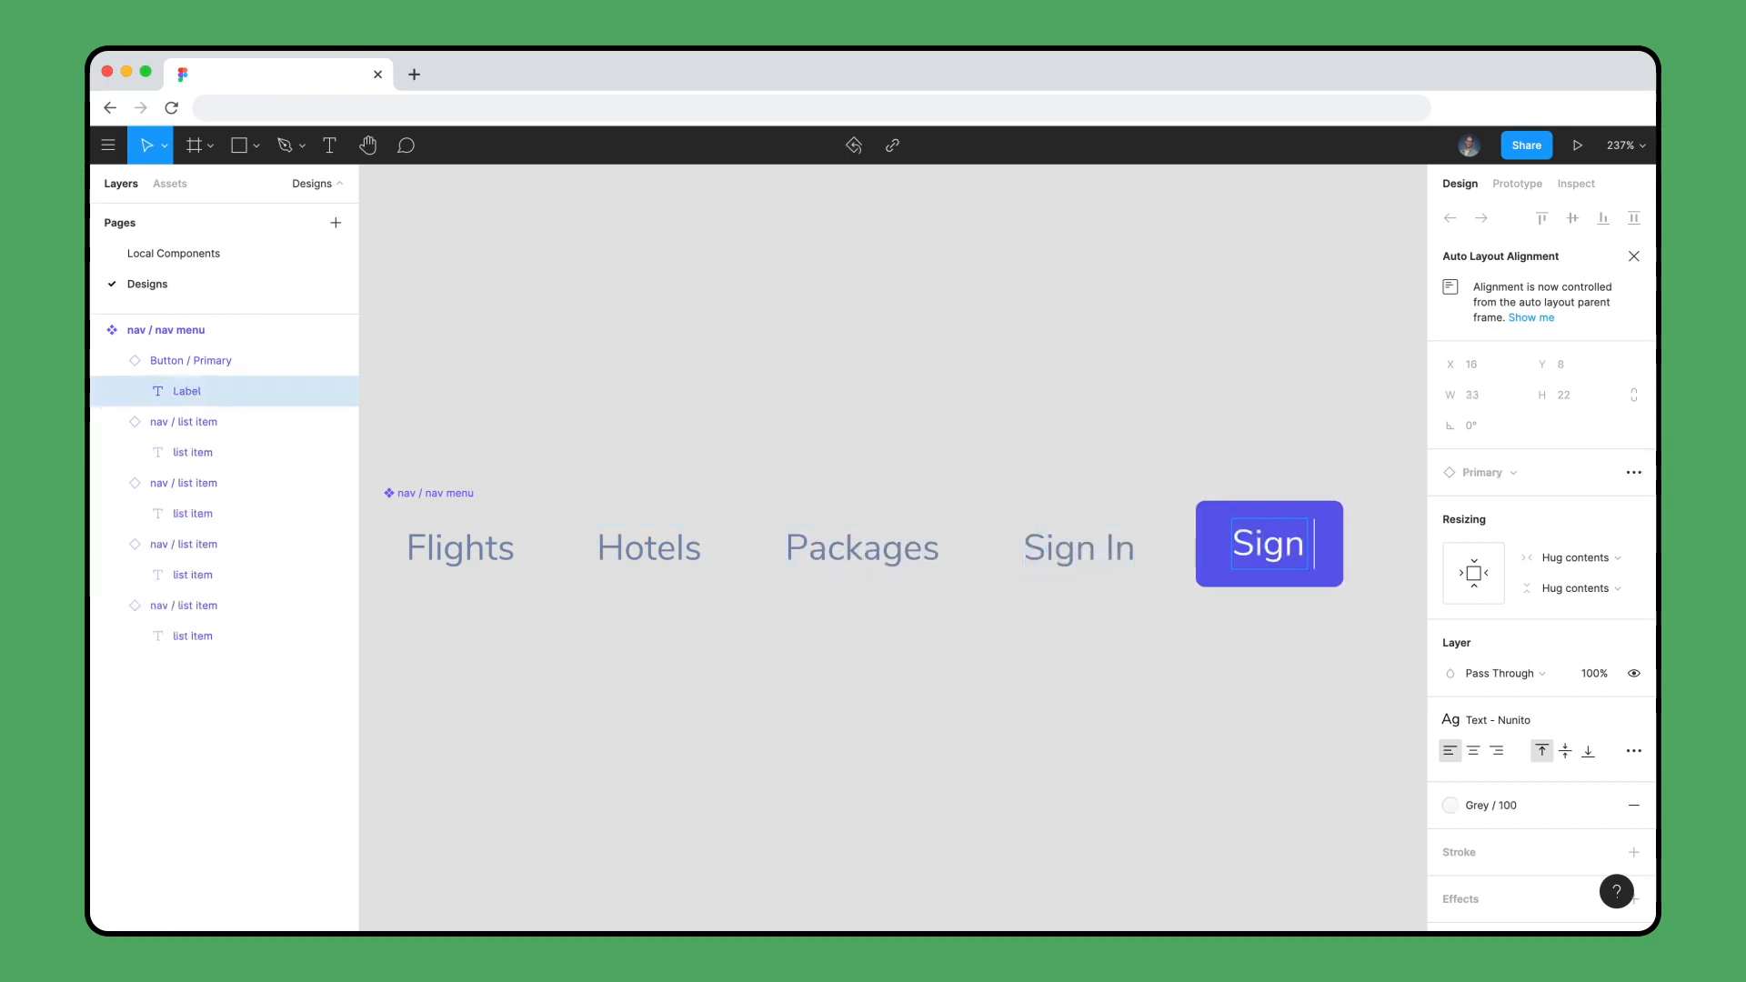
type("Up")
key("Escape")
left_click(924, 370)
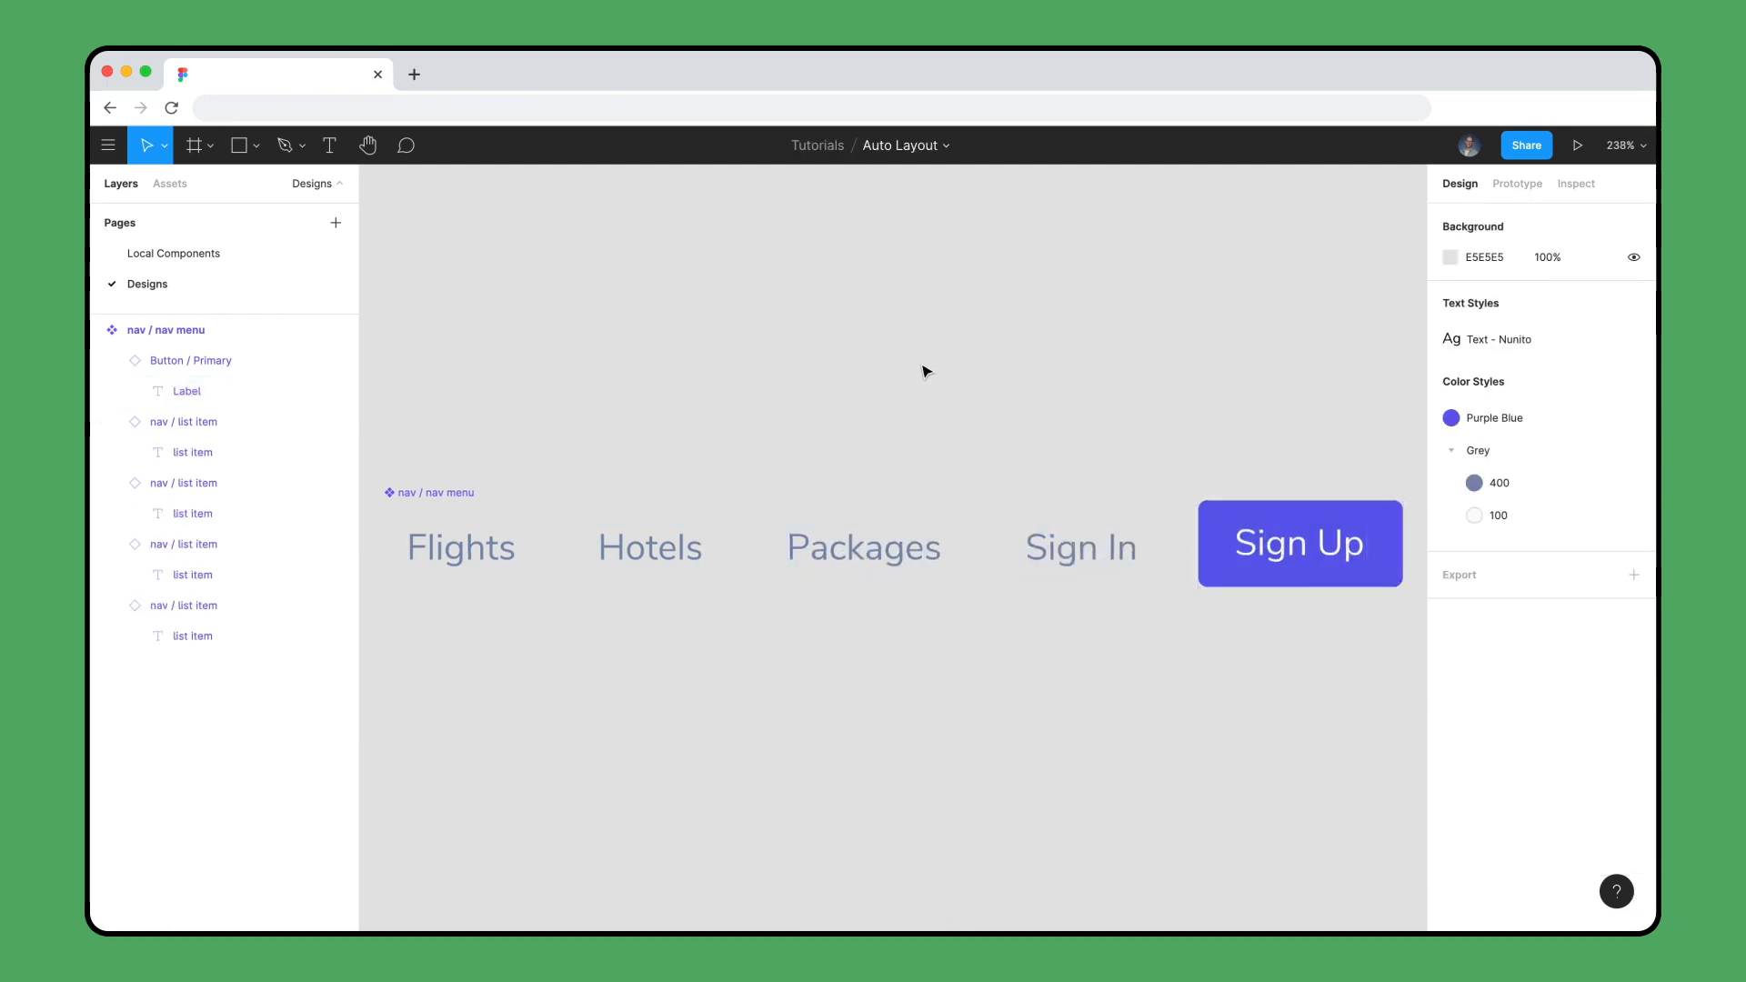
- Set the nav menu's auto layout alignment to center so its items line up vertically
left_click(468, 495)
left_click(1634, 627)
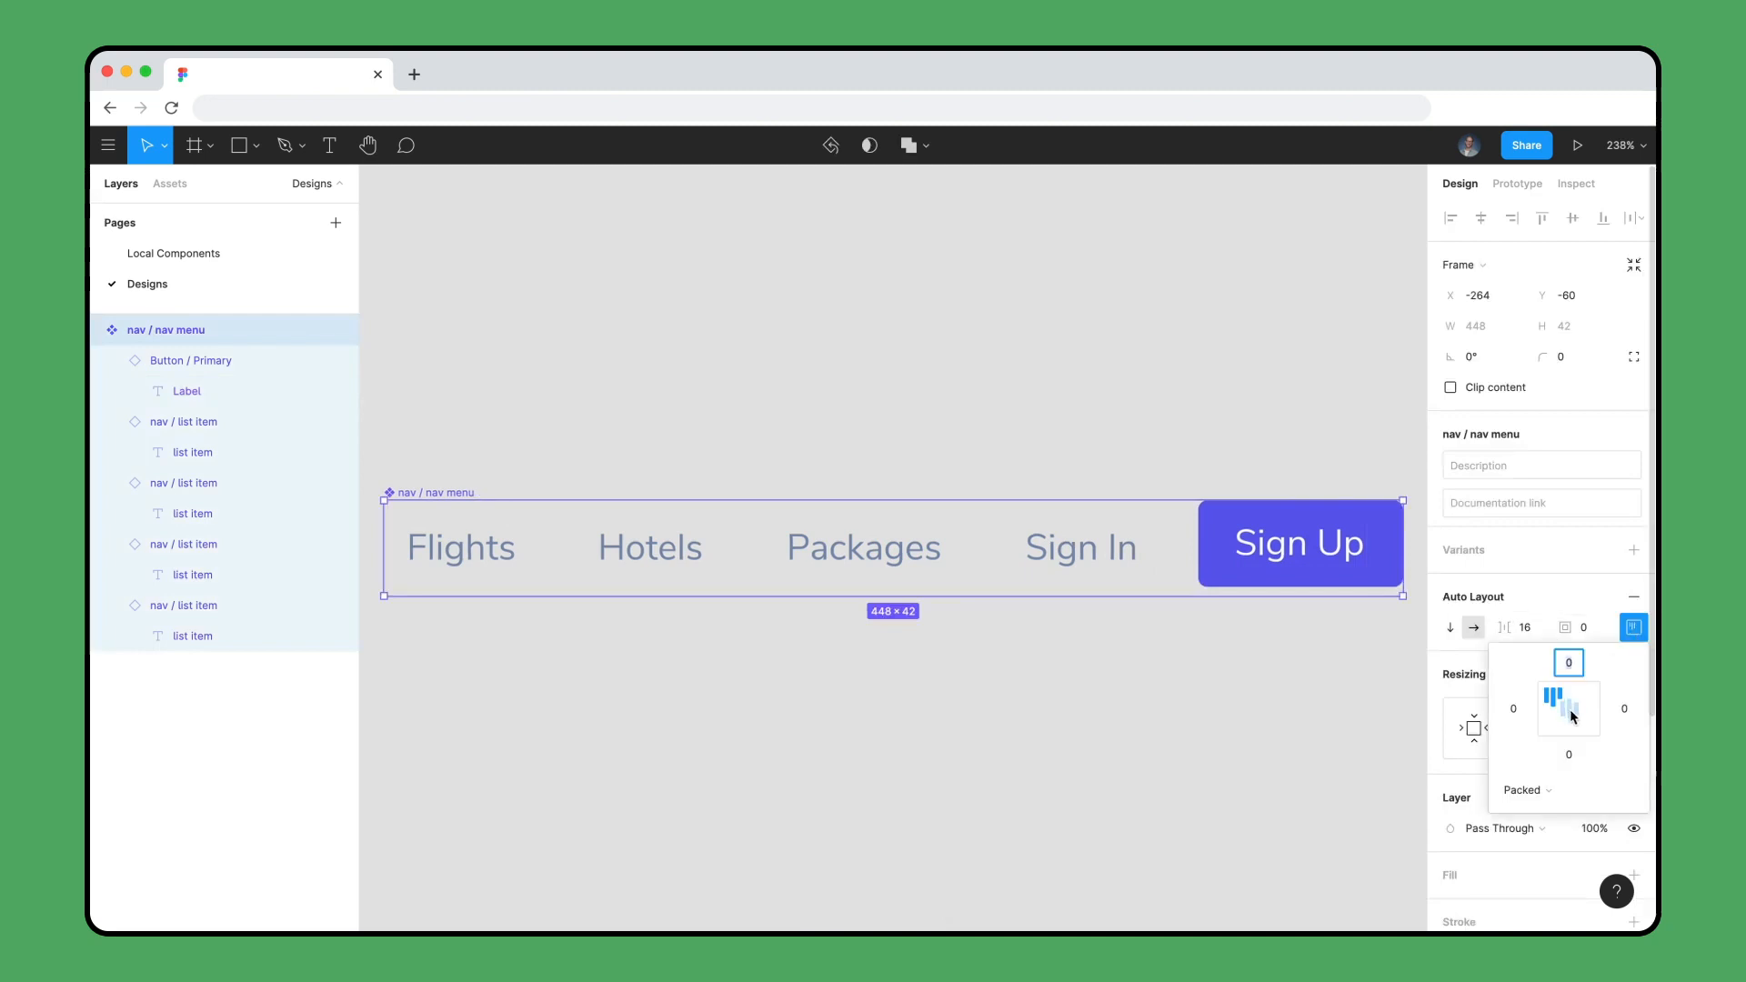
left_click(1570, 715)
left_click(876, 352)
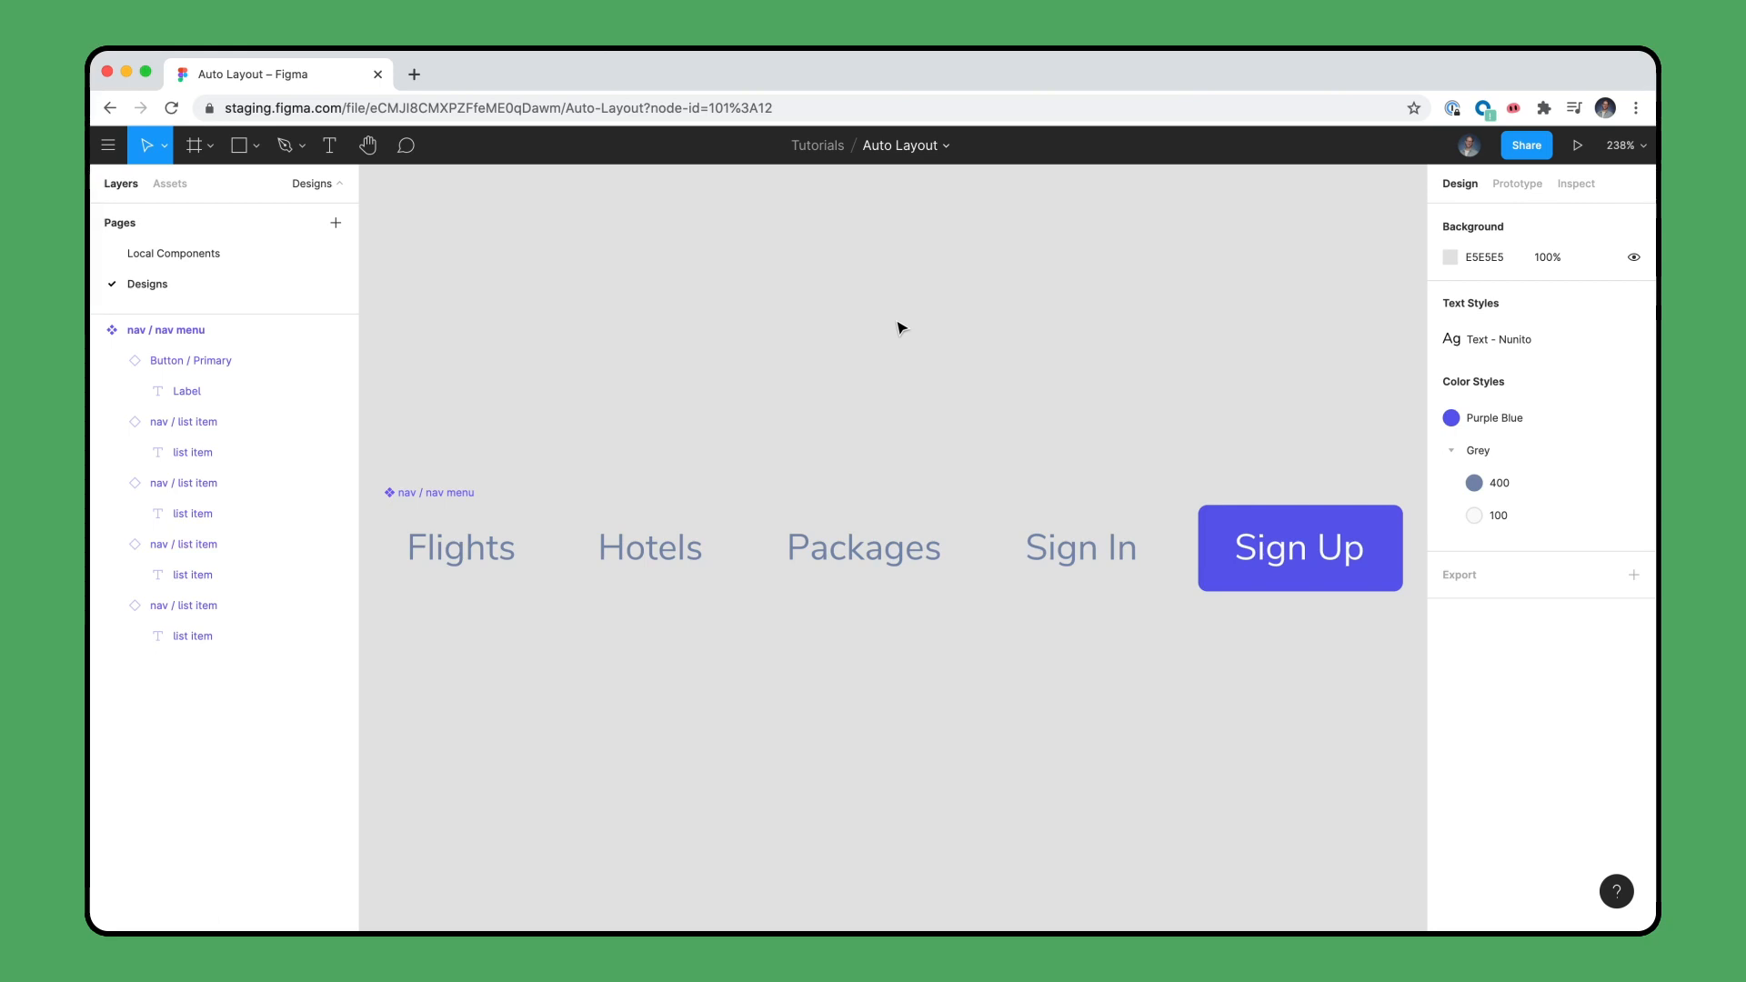
- Insert the Avatar component into the nav menu between the "Sign In" item and the "Sign Up" button
left_click(170, 183)
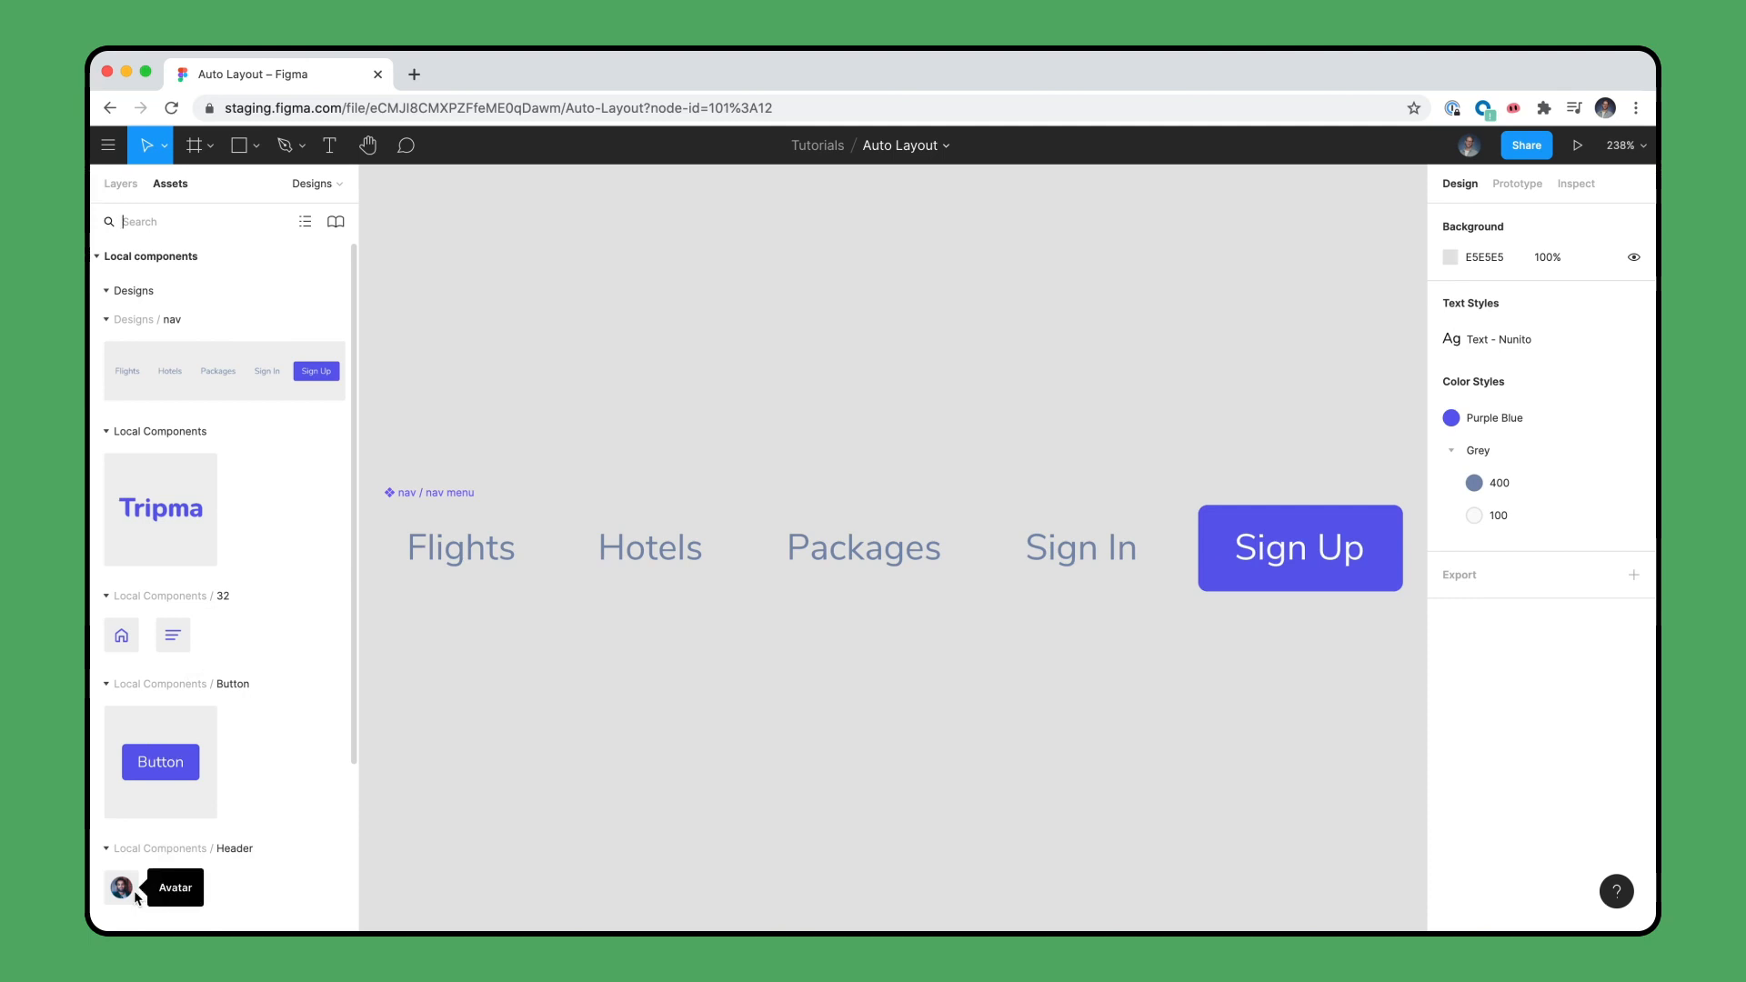
left_click_drag(134, 891, 1169, 559)
left_click(121, 183)
left_click(165, 330)
key("shift+2")
left_click(1043, 343)
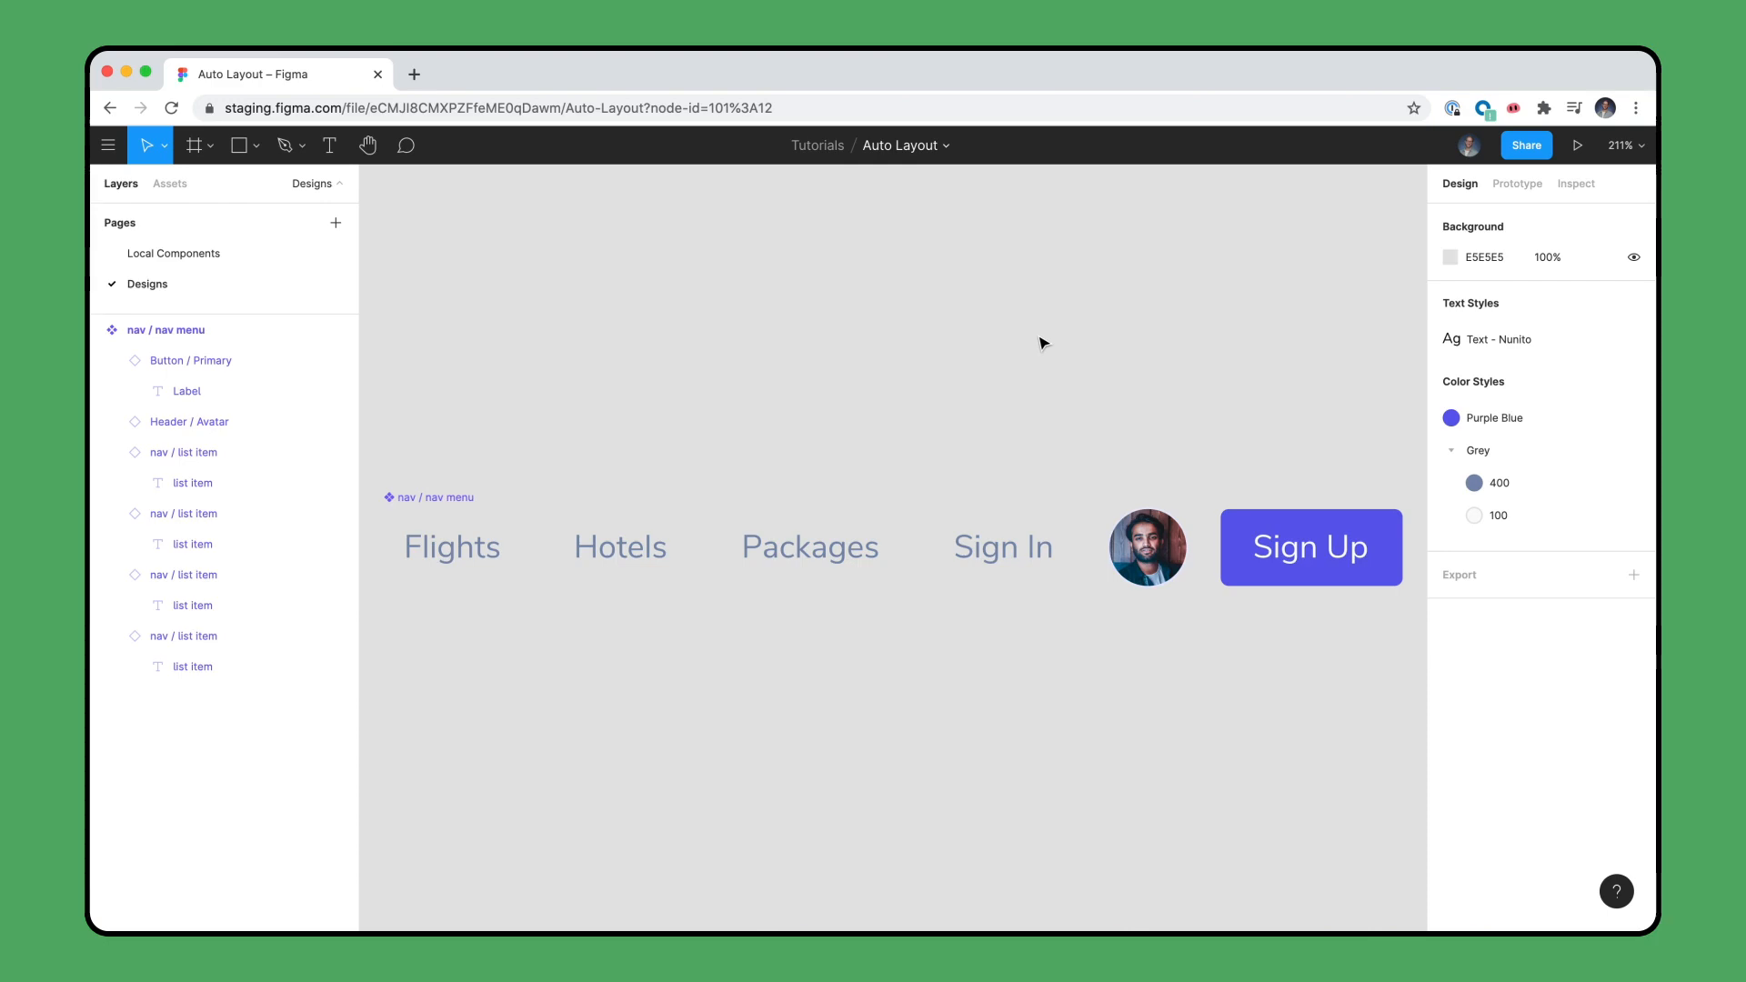
- Try the nav menu's avatar at 0% layer opacity and restore it to 100%
left_click(1174, 549)
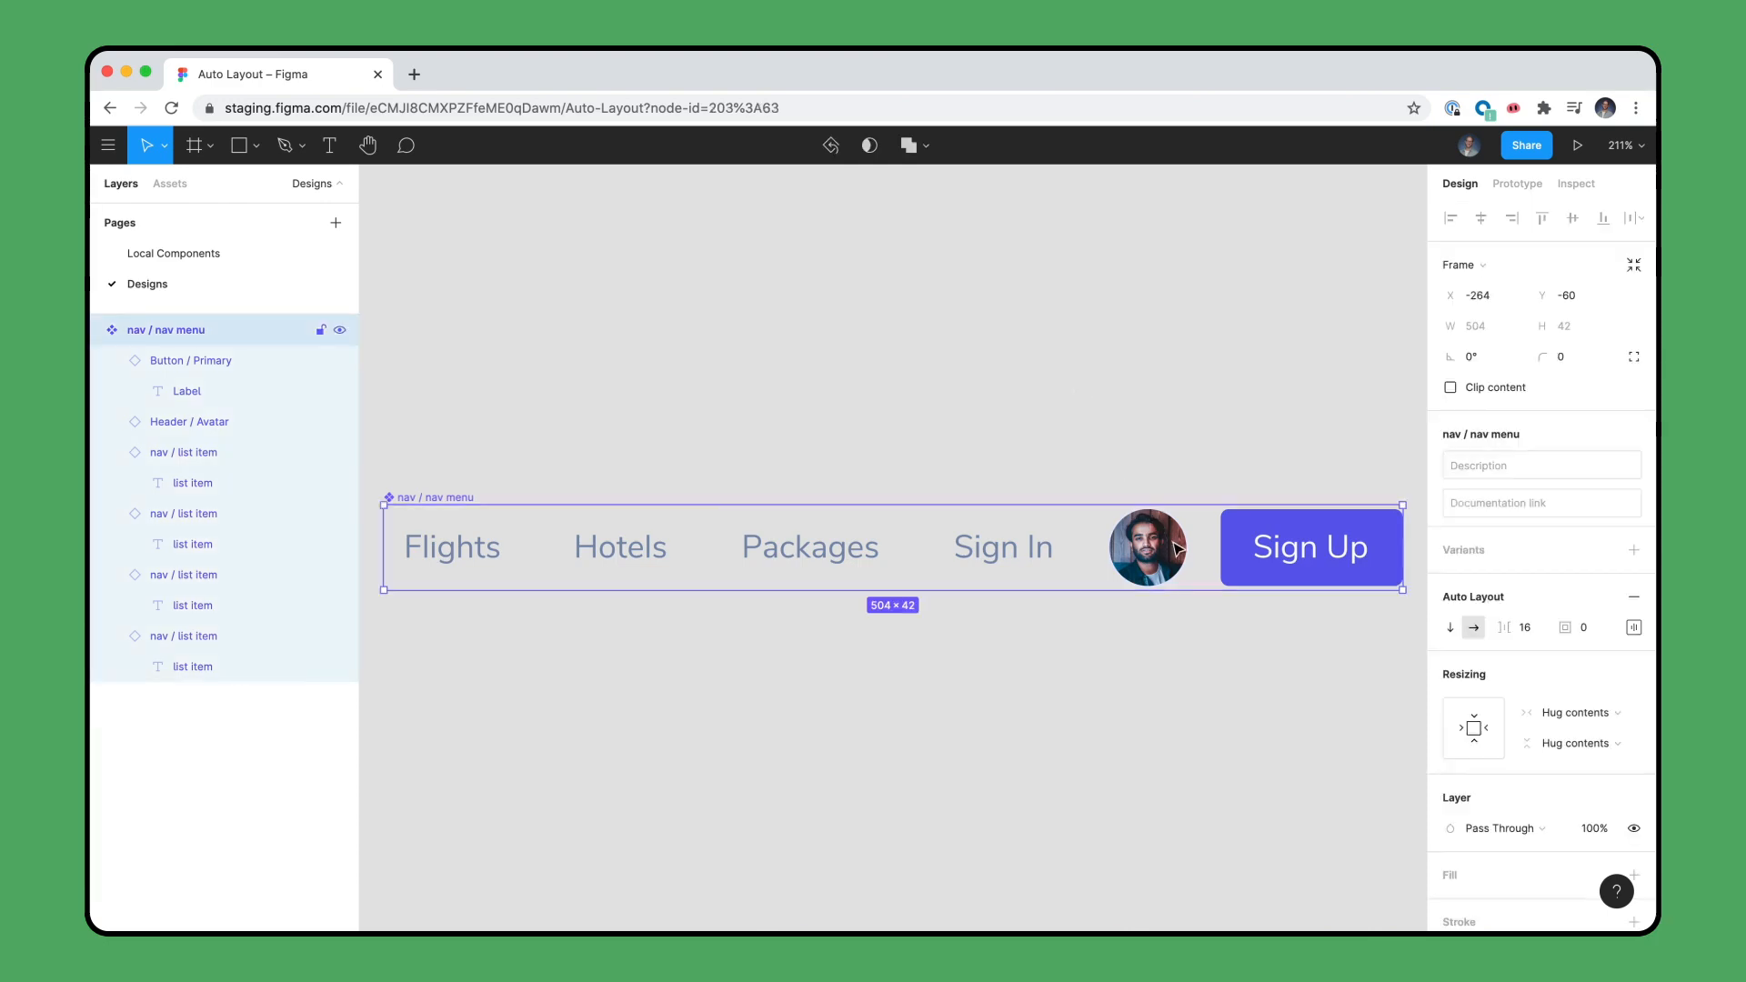
left_click(1173, 549)
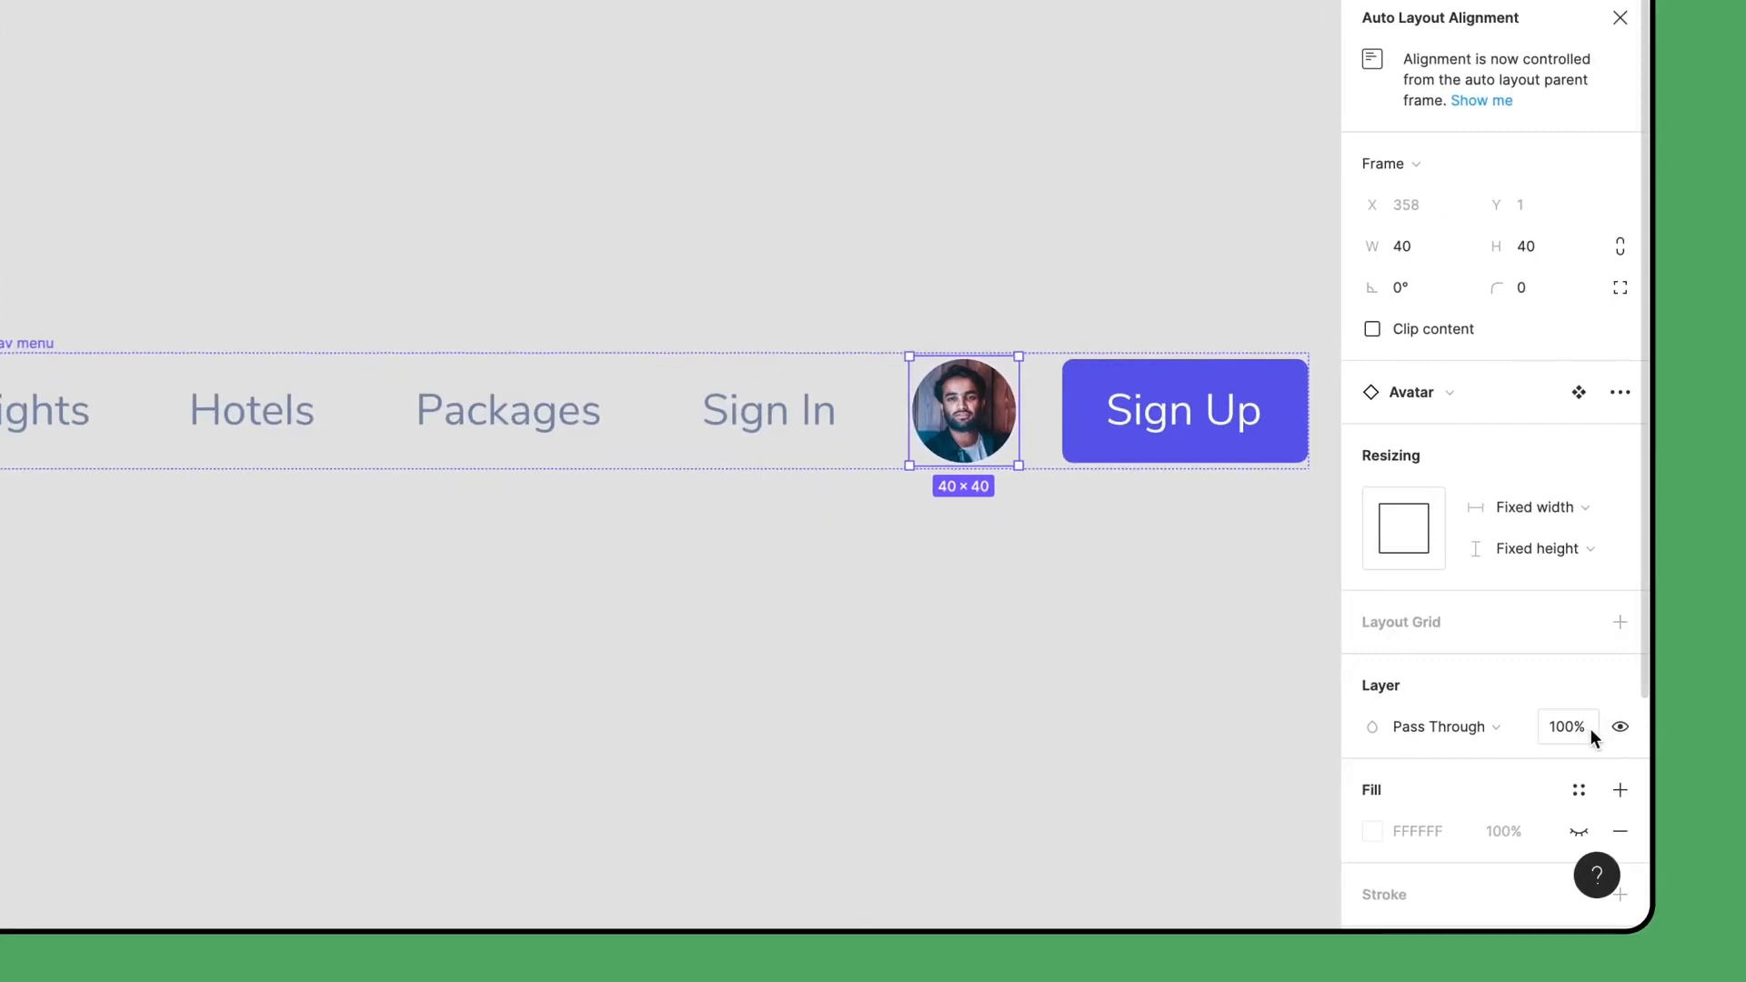
key("0")
key("0")
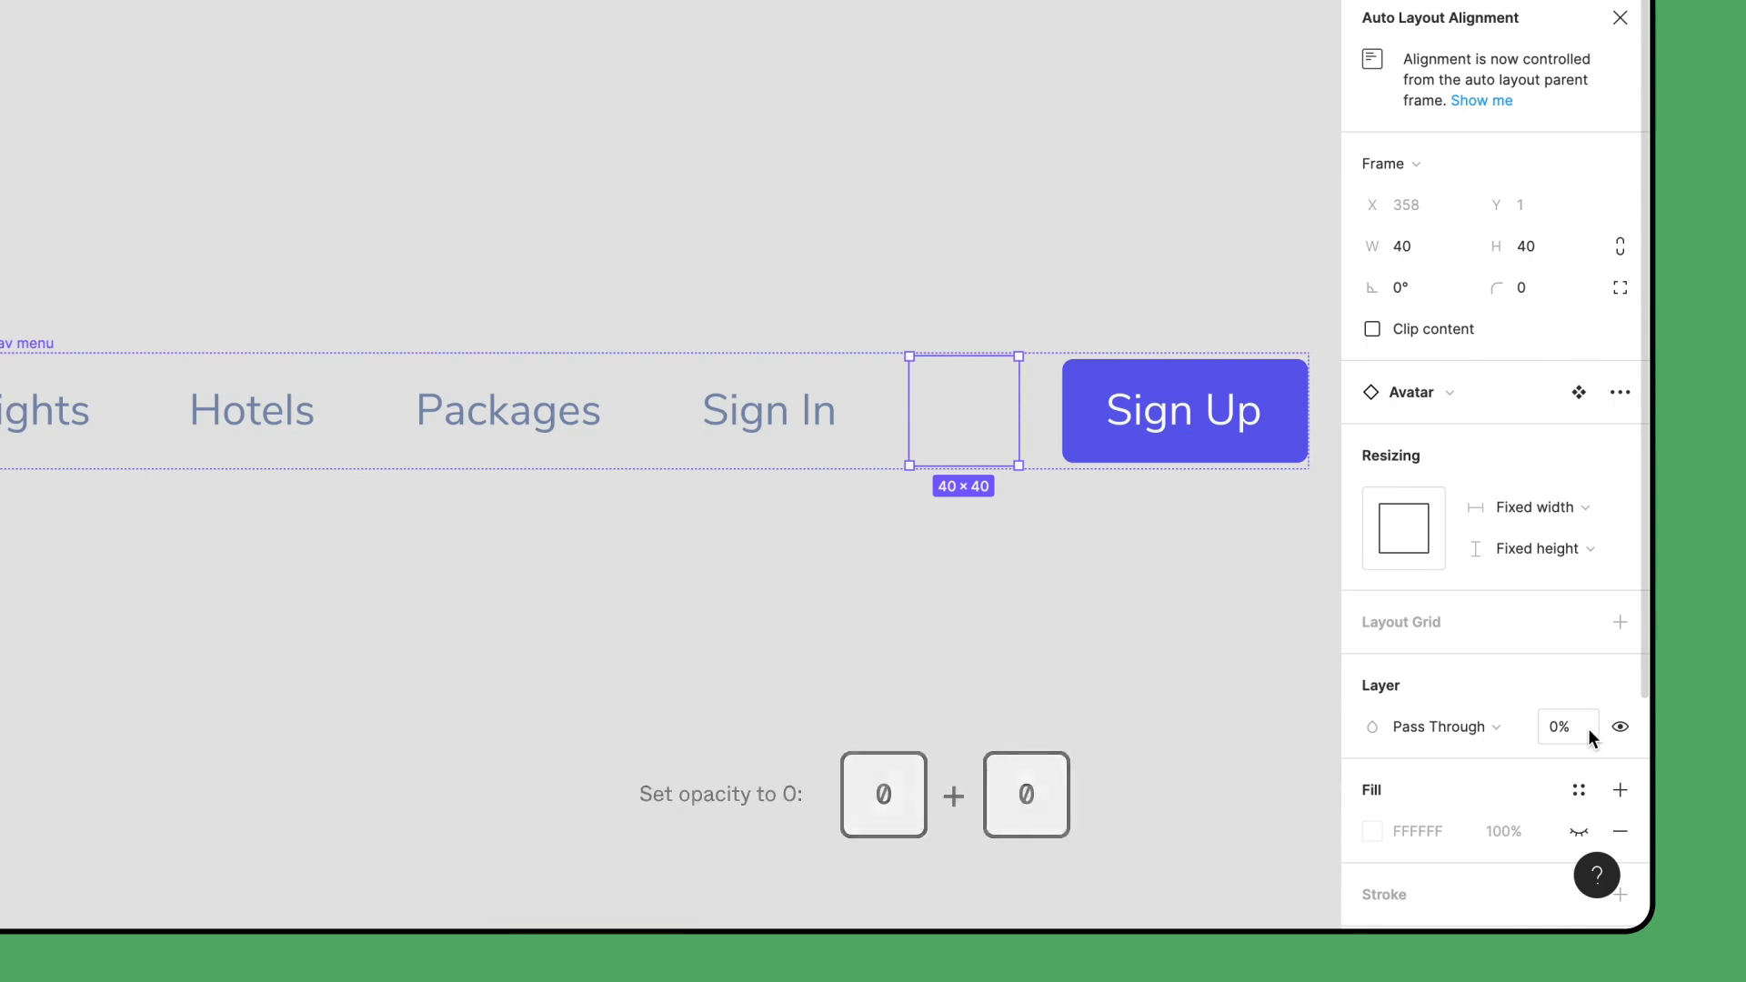
key("0")
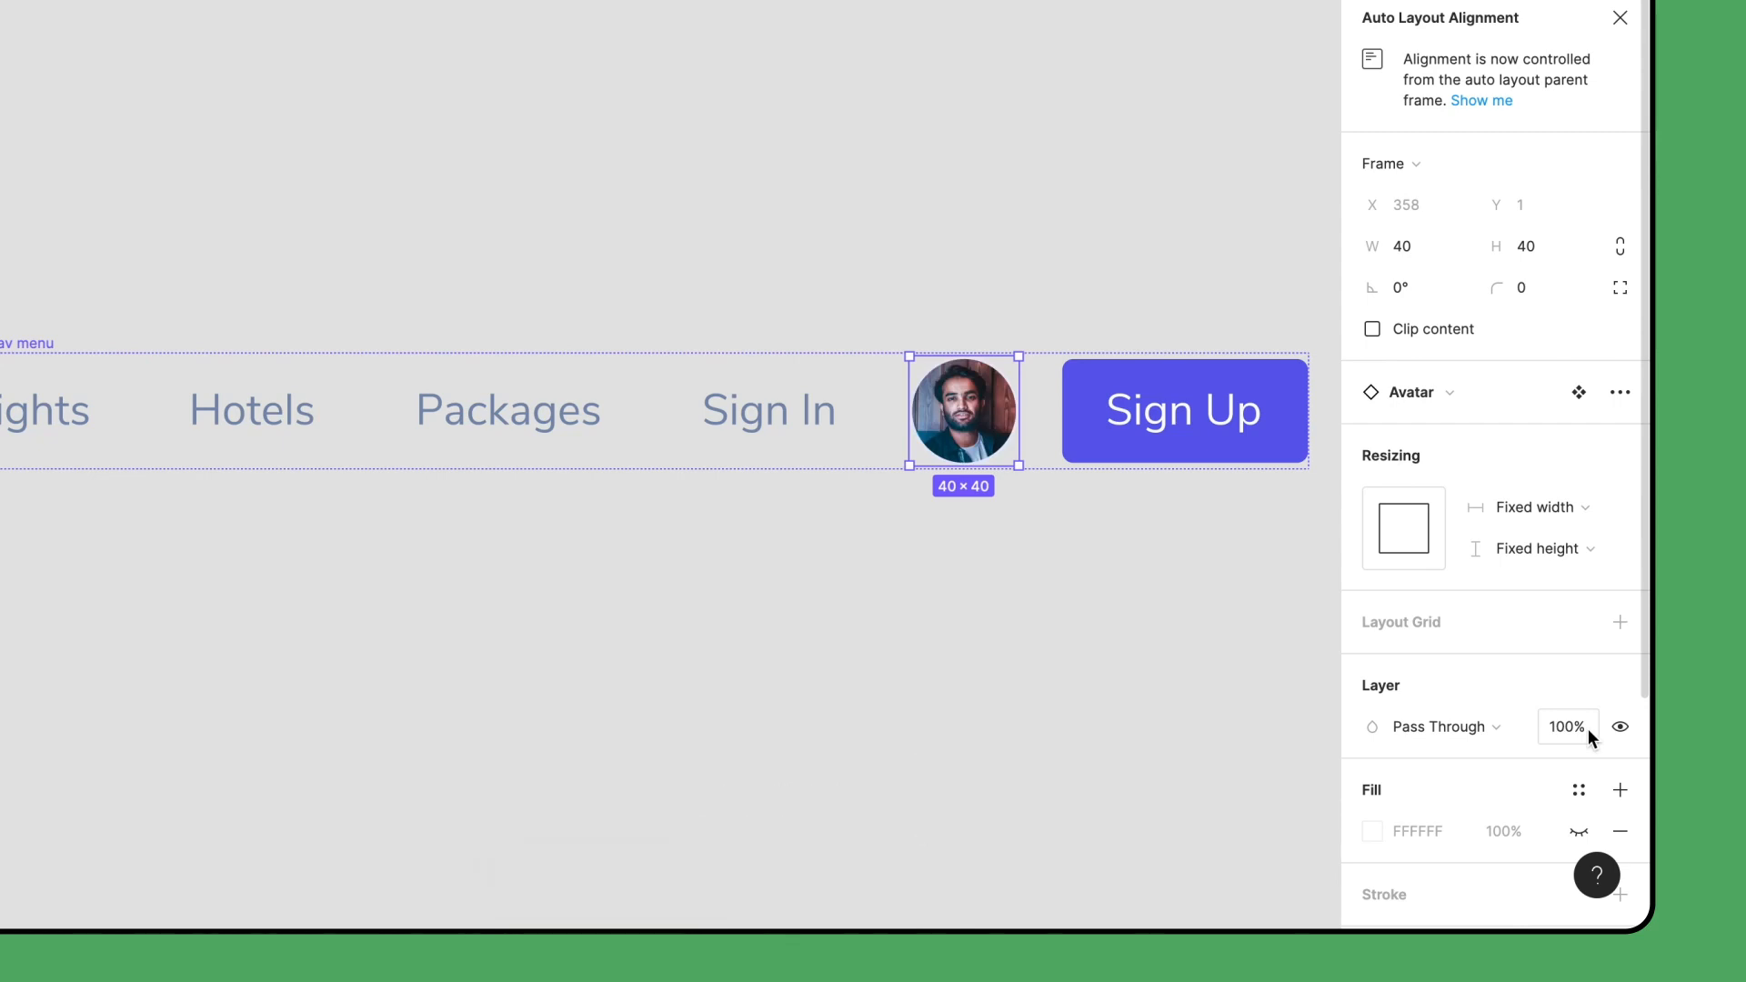
- Hide the avatar layer inside the nav menu
left_click(1633, 727)
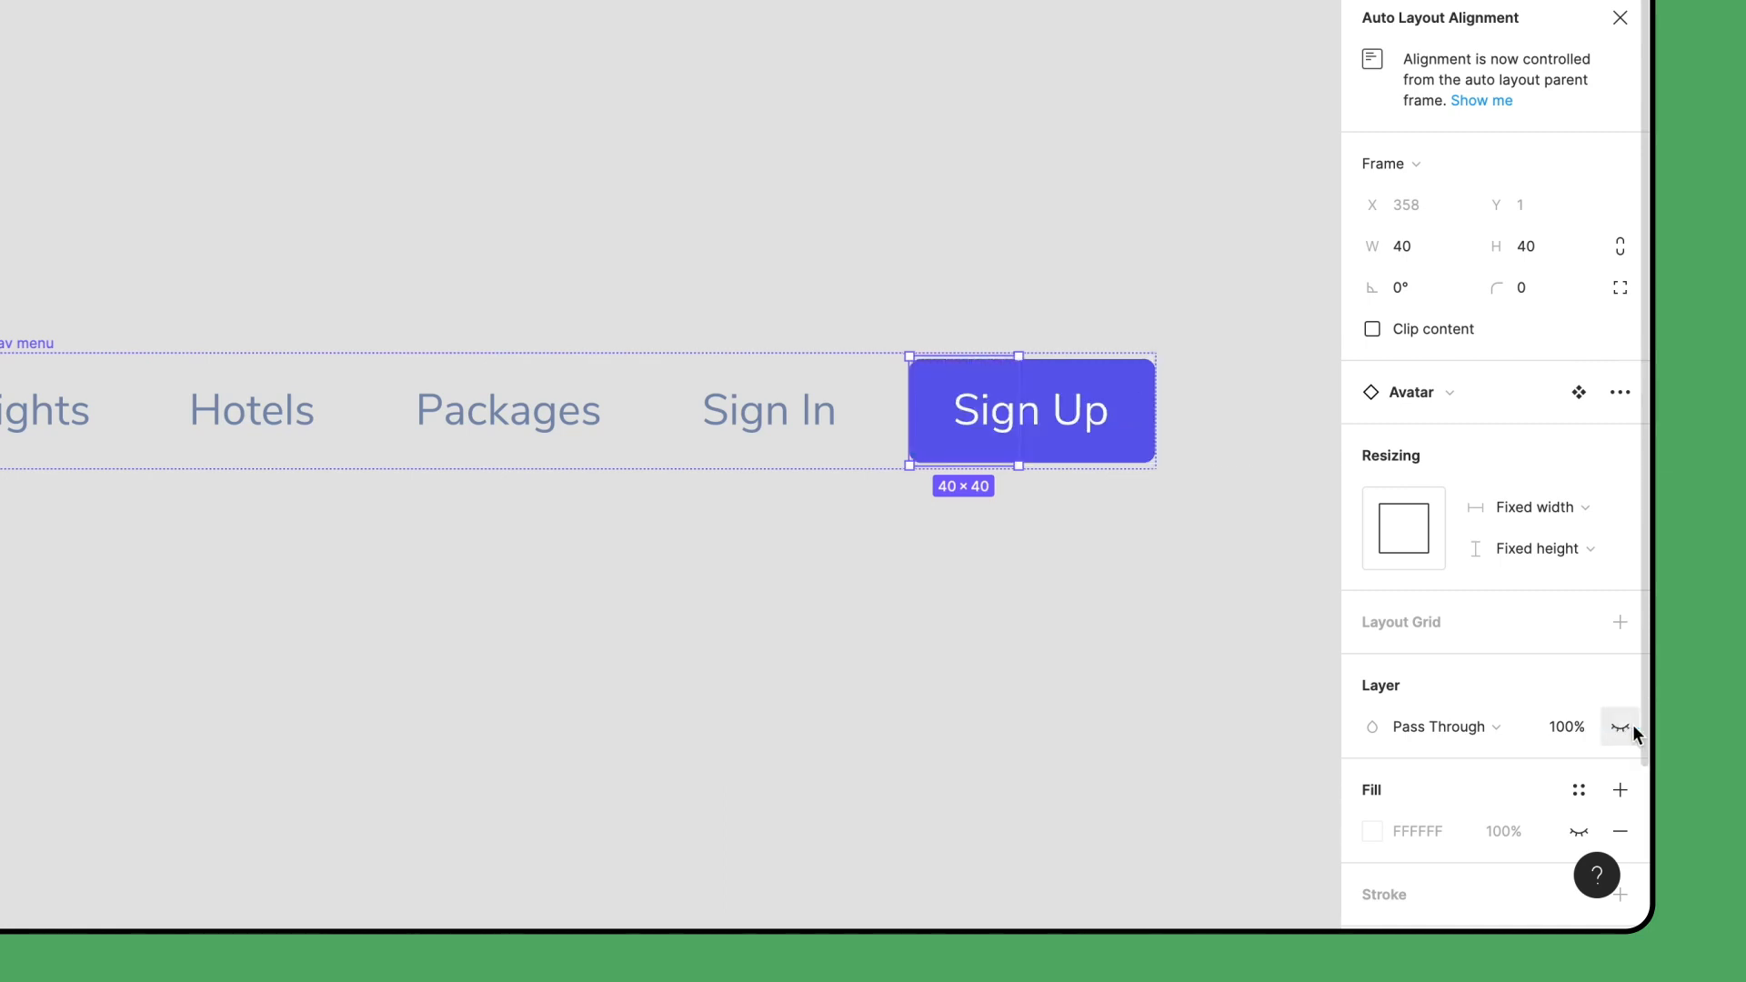
left_click(1620, 726)
left_click(1620, 726)
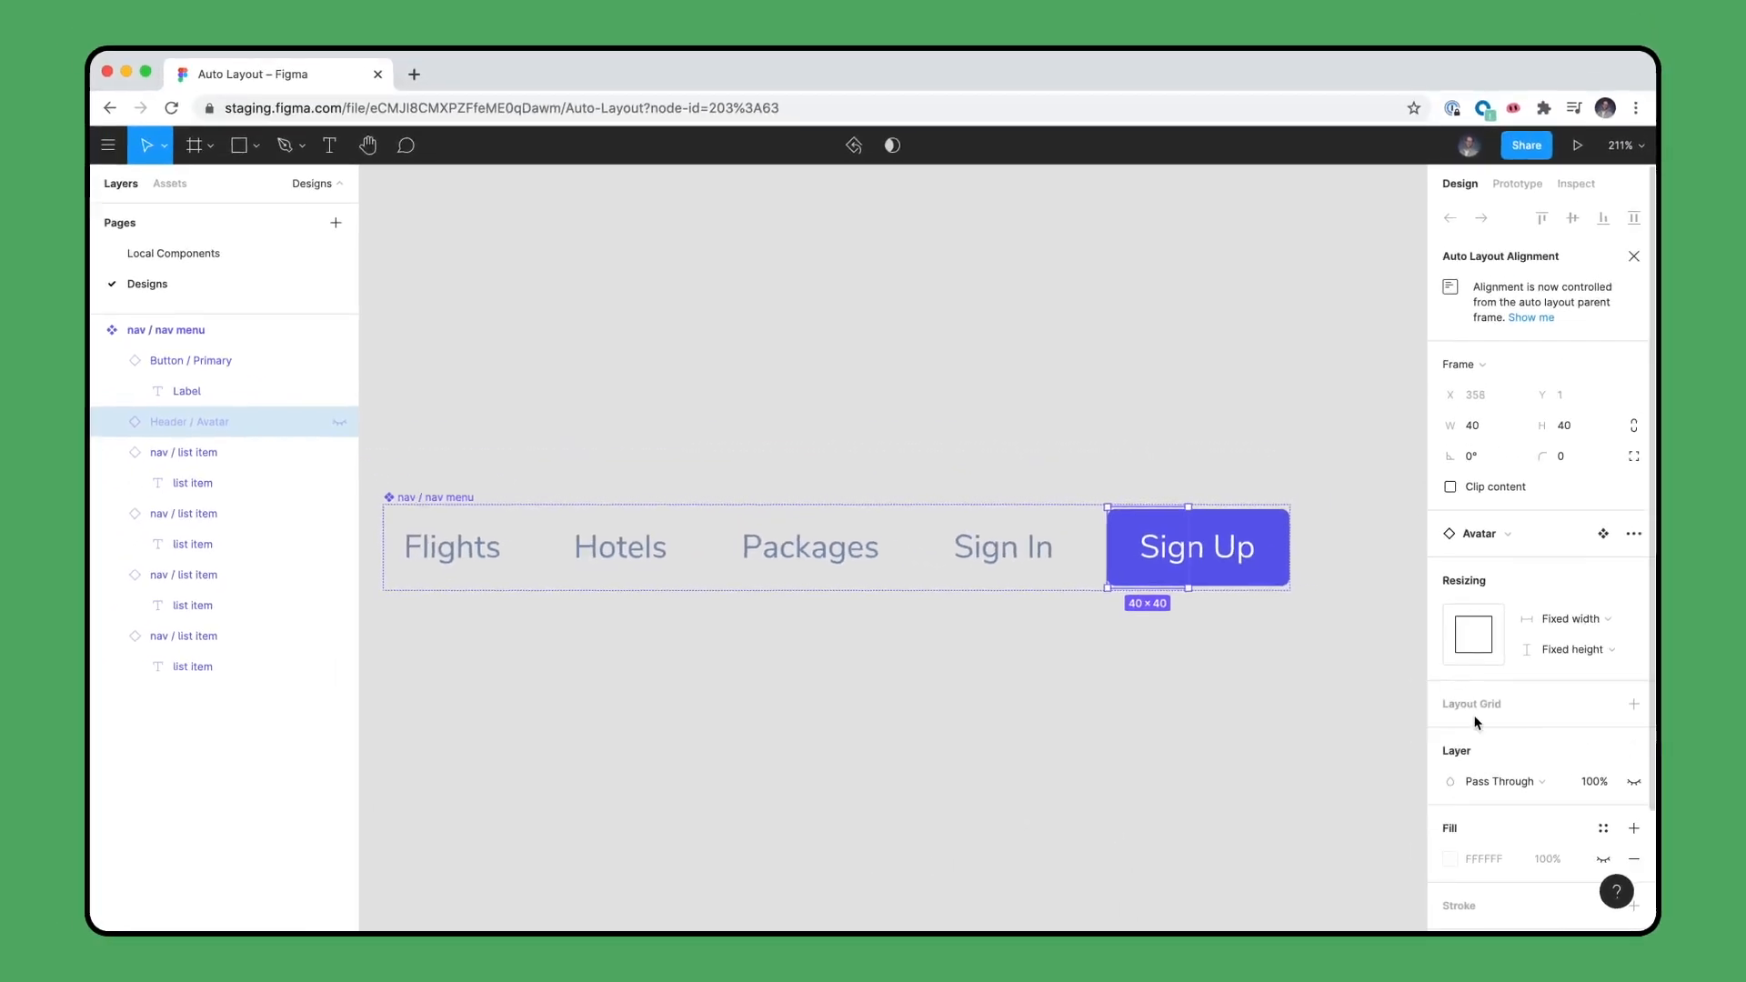
left_click(854, 387)
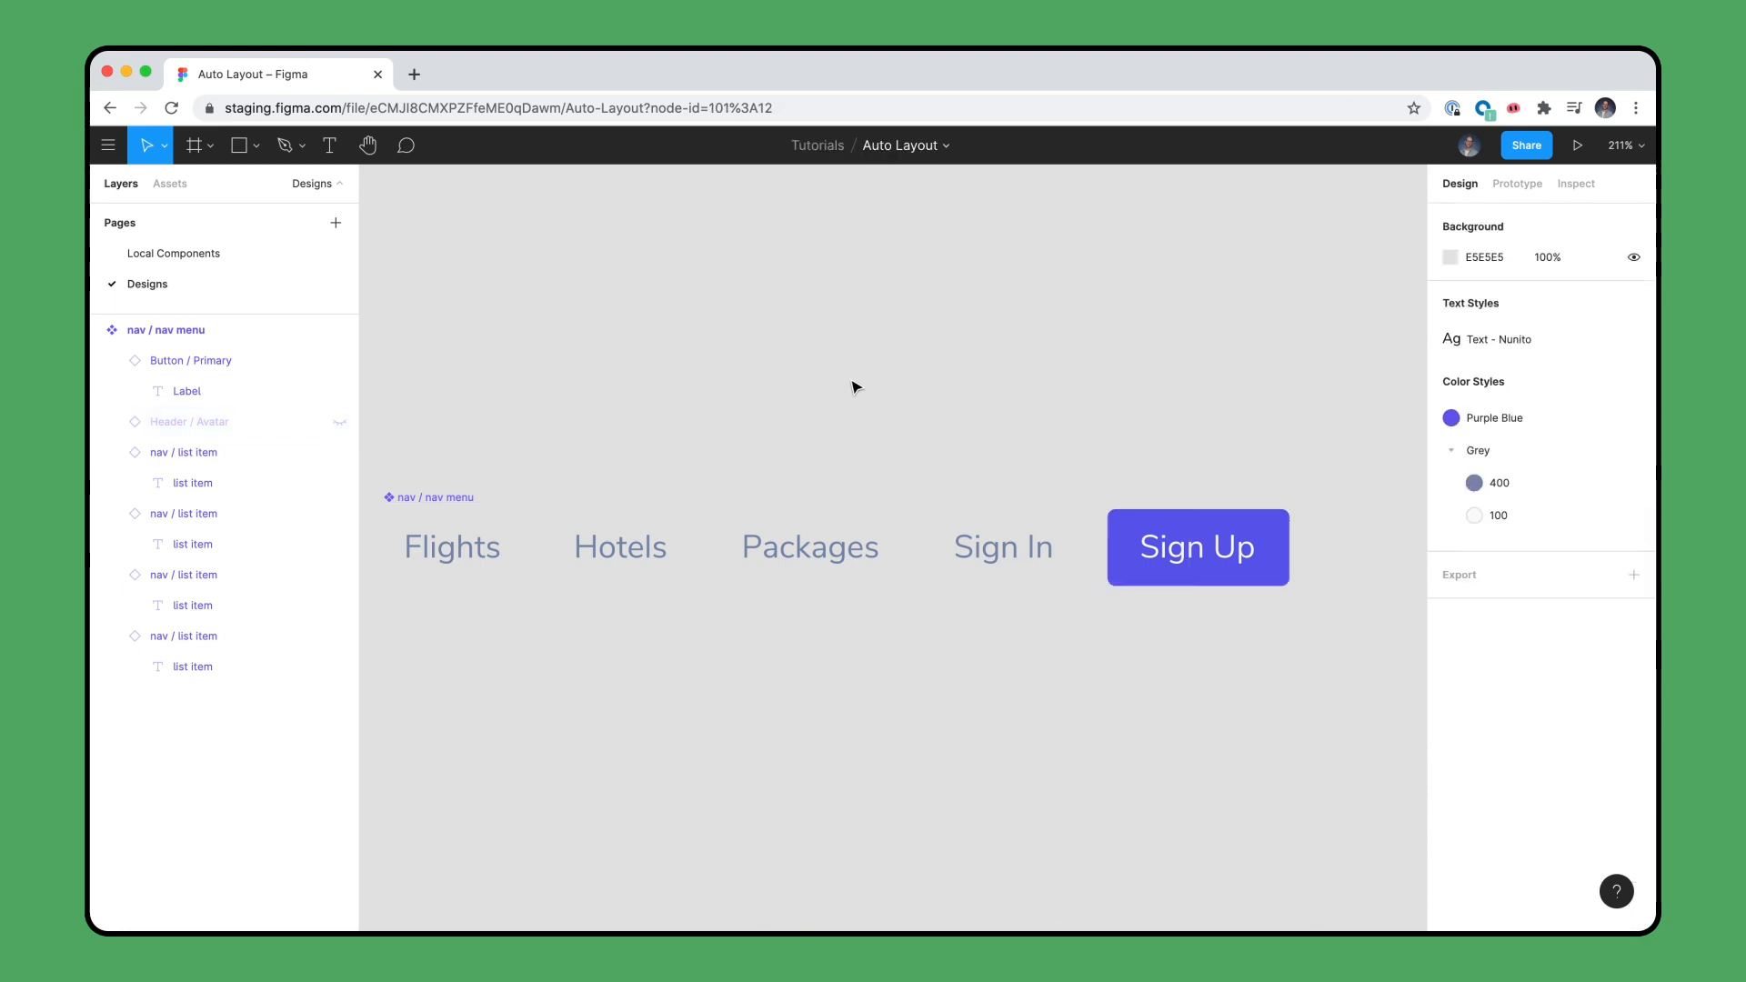
key("shift+2")
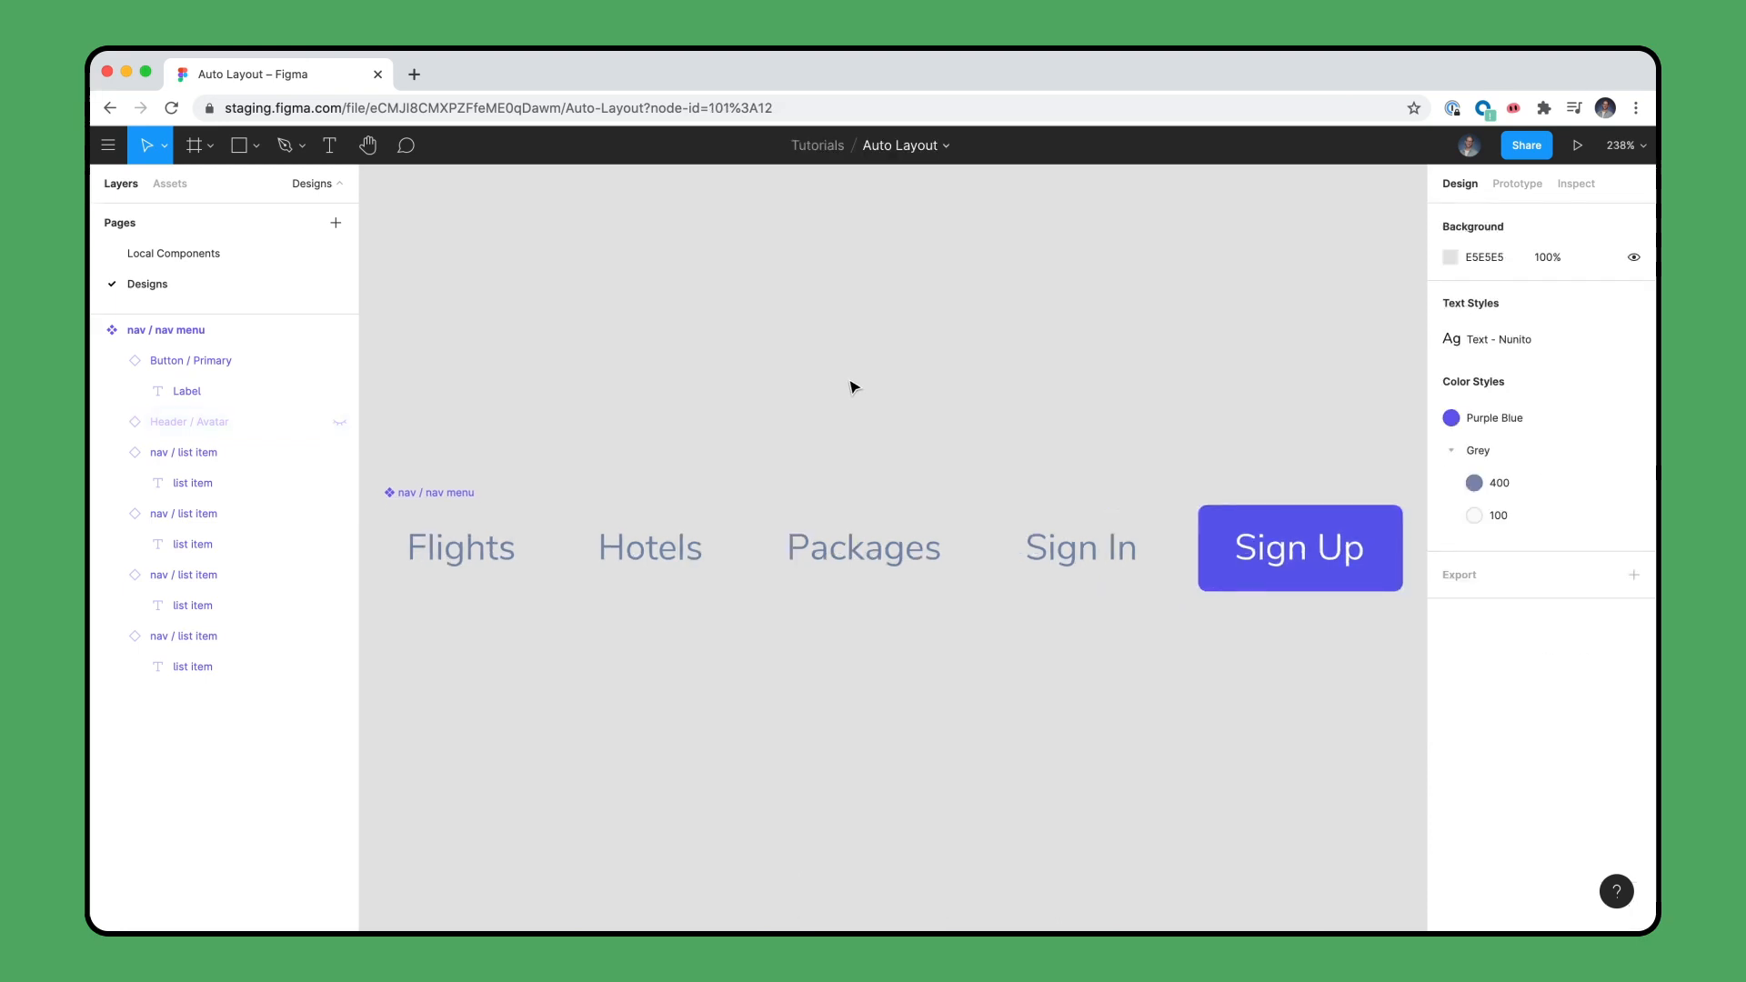
- Move the nav menu main component to the Local Components page
left_click(418, 493)
right_click(468, 375)
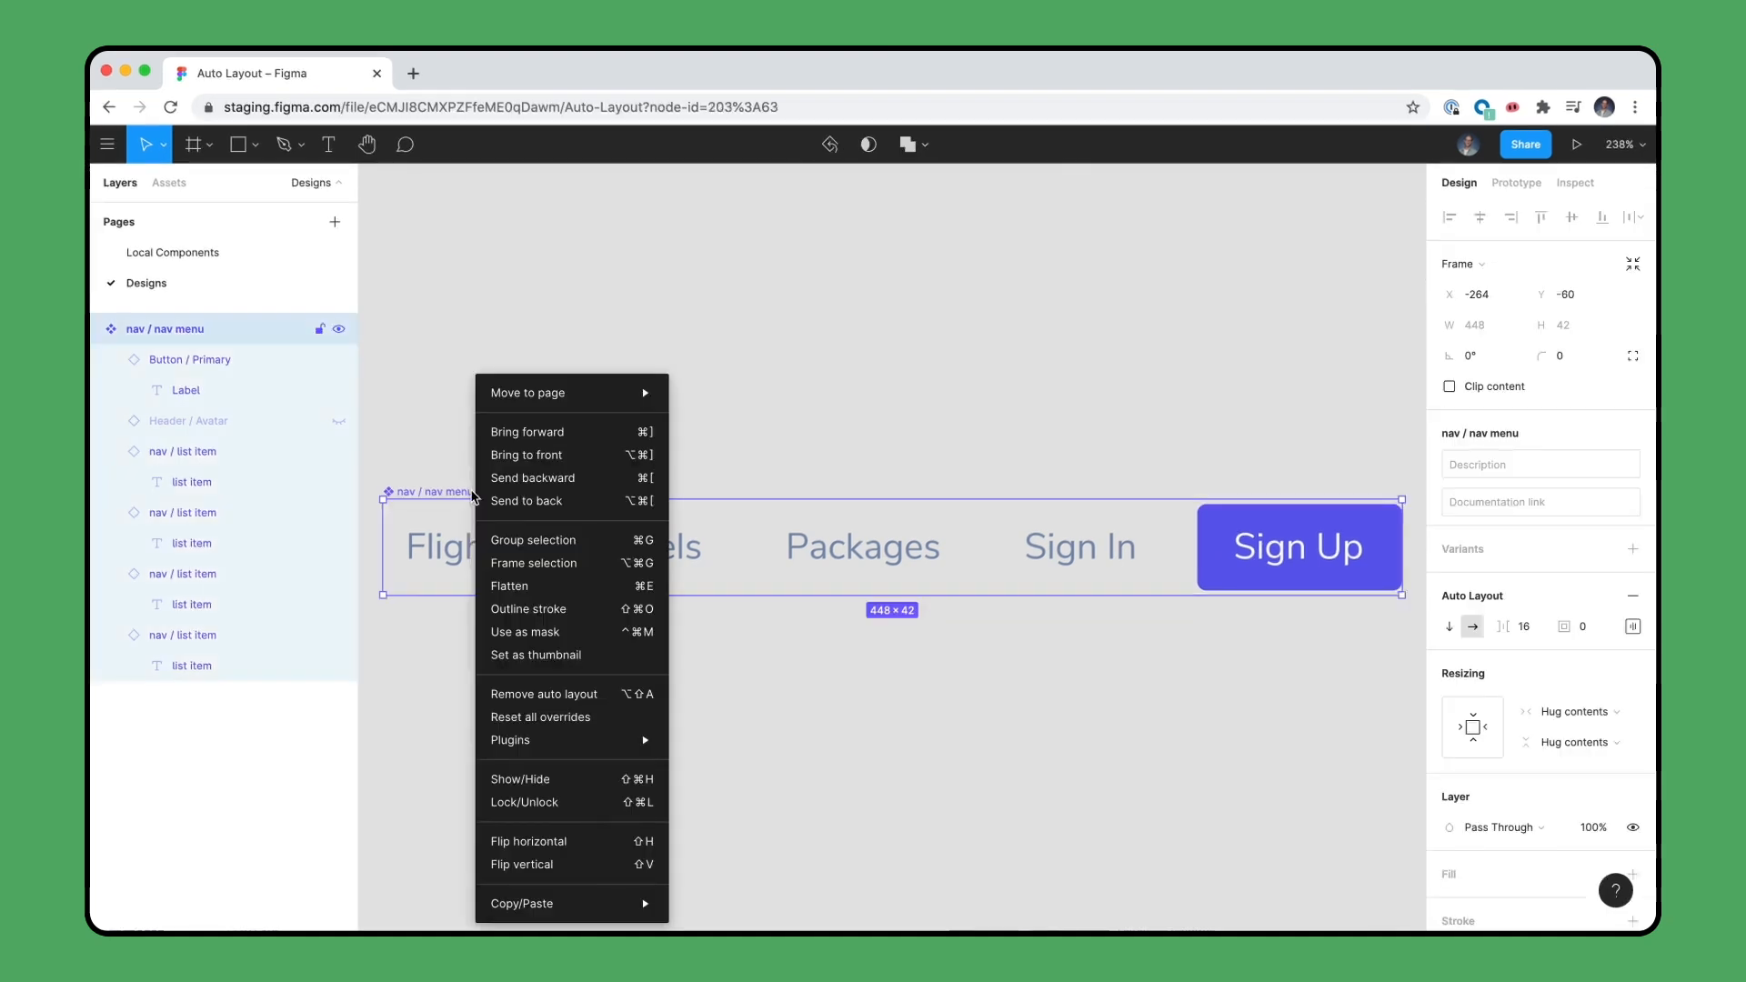
mouse_move(545, 389)
left_click(818, 393)
- Place instances of the Tripma Wordmark and the nav menu components side by side on the Designs page
left_click(177, 182)
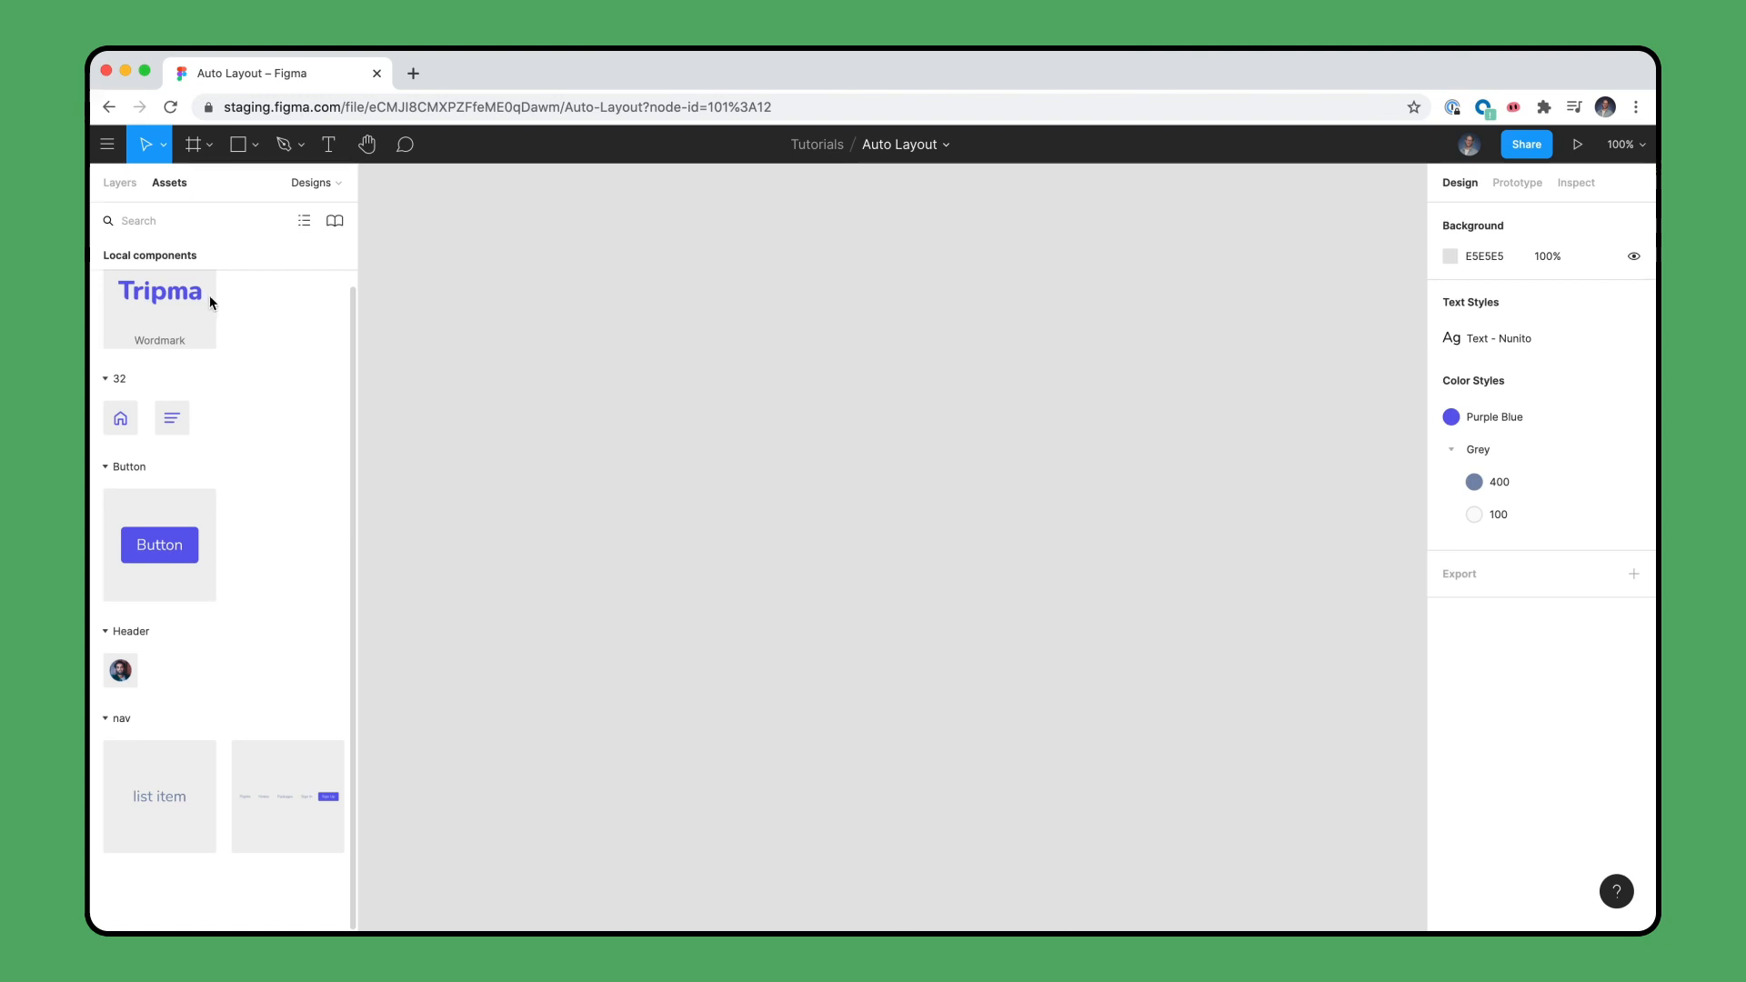
left_click_drag(209, 297, 782, 474)
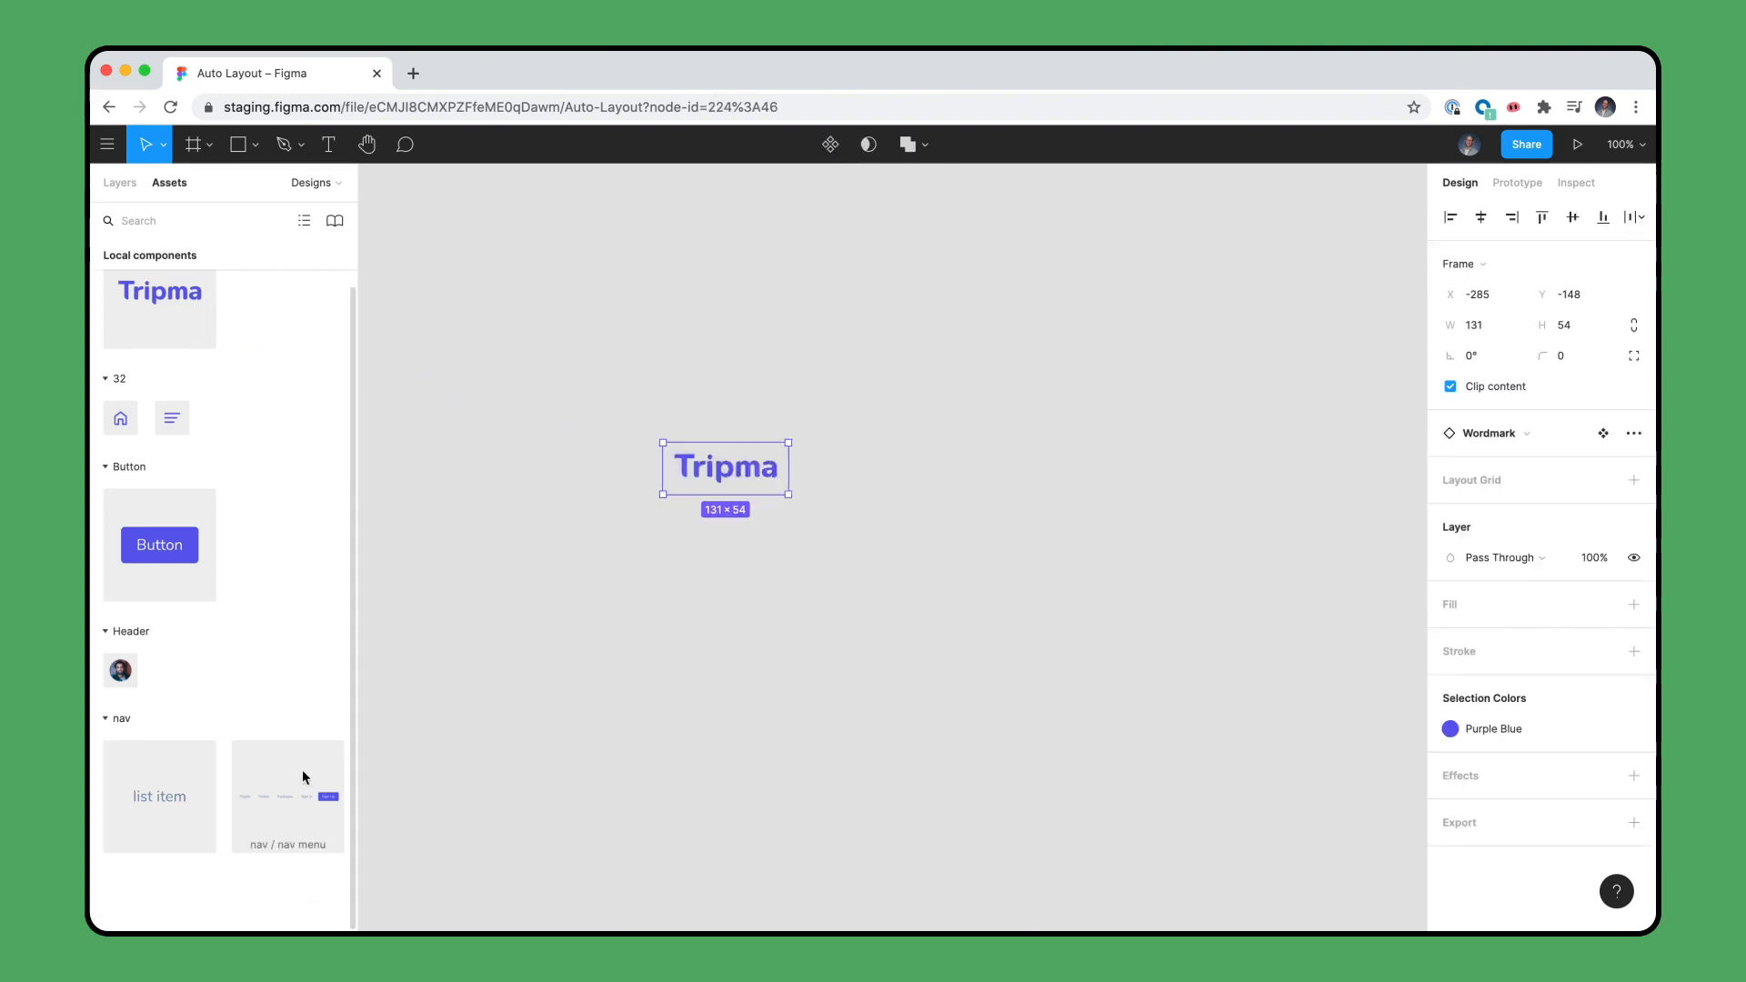
left_click_drag(302, 769, 916, 466)
left_click(881, 320)
left_click(120, 182)
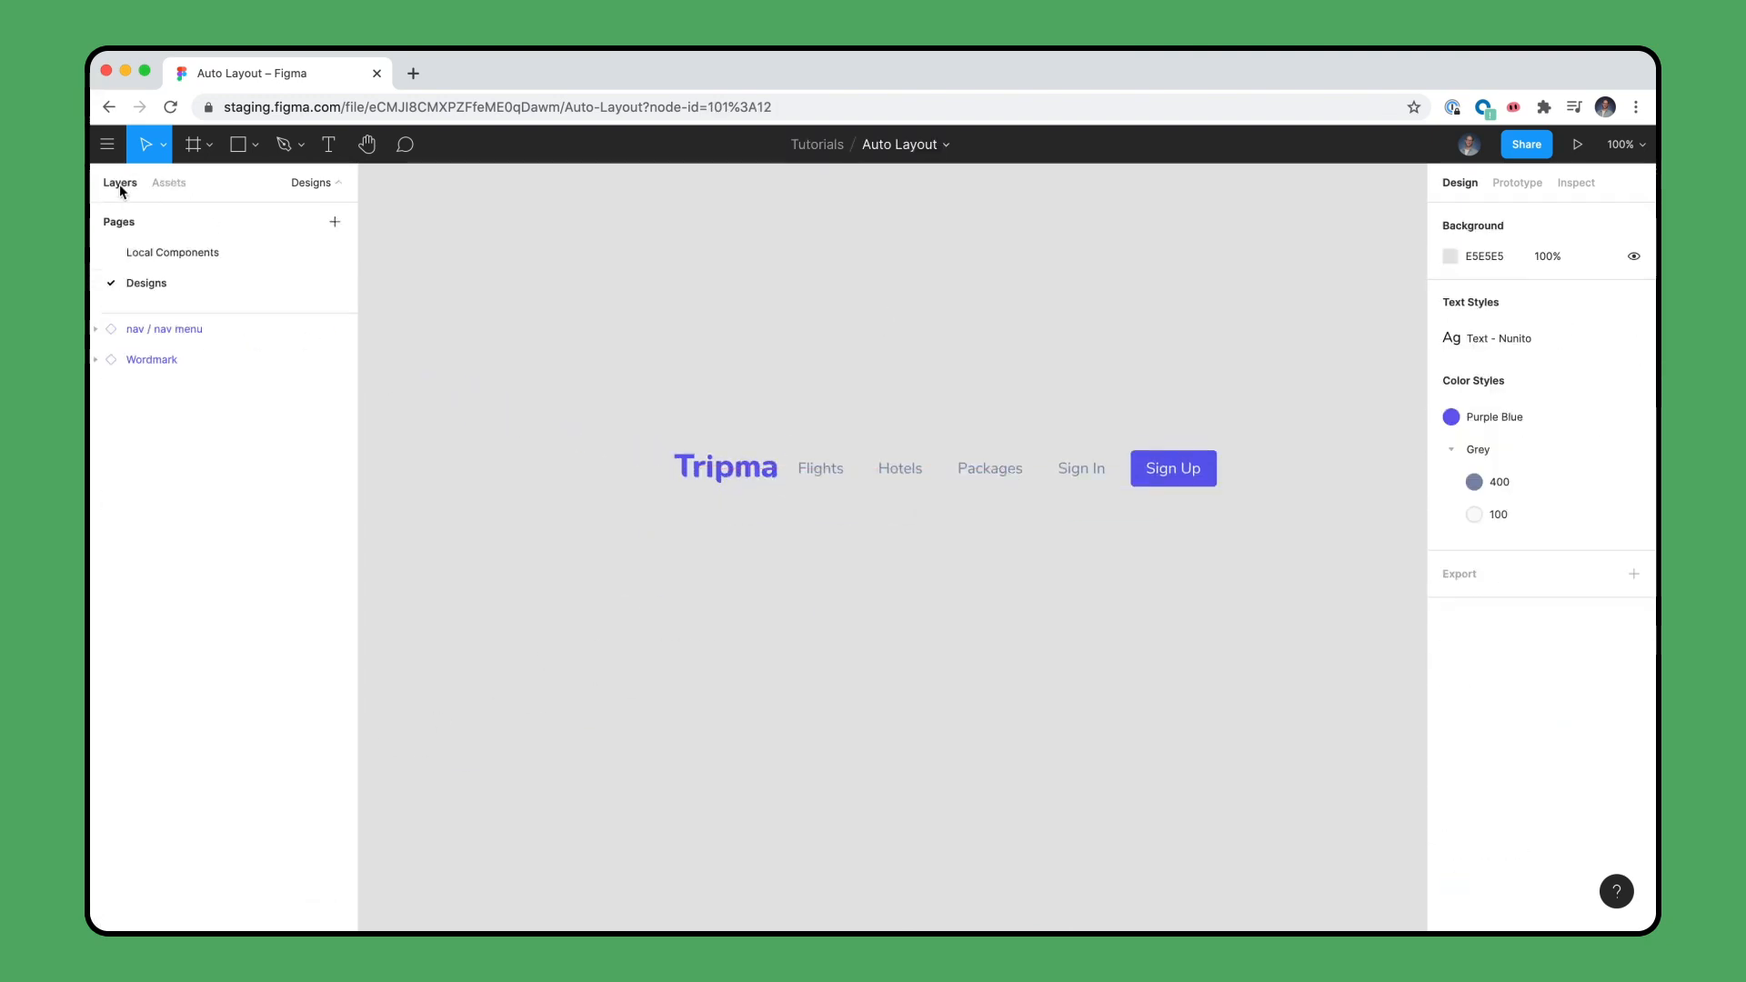
key("shift+2")
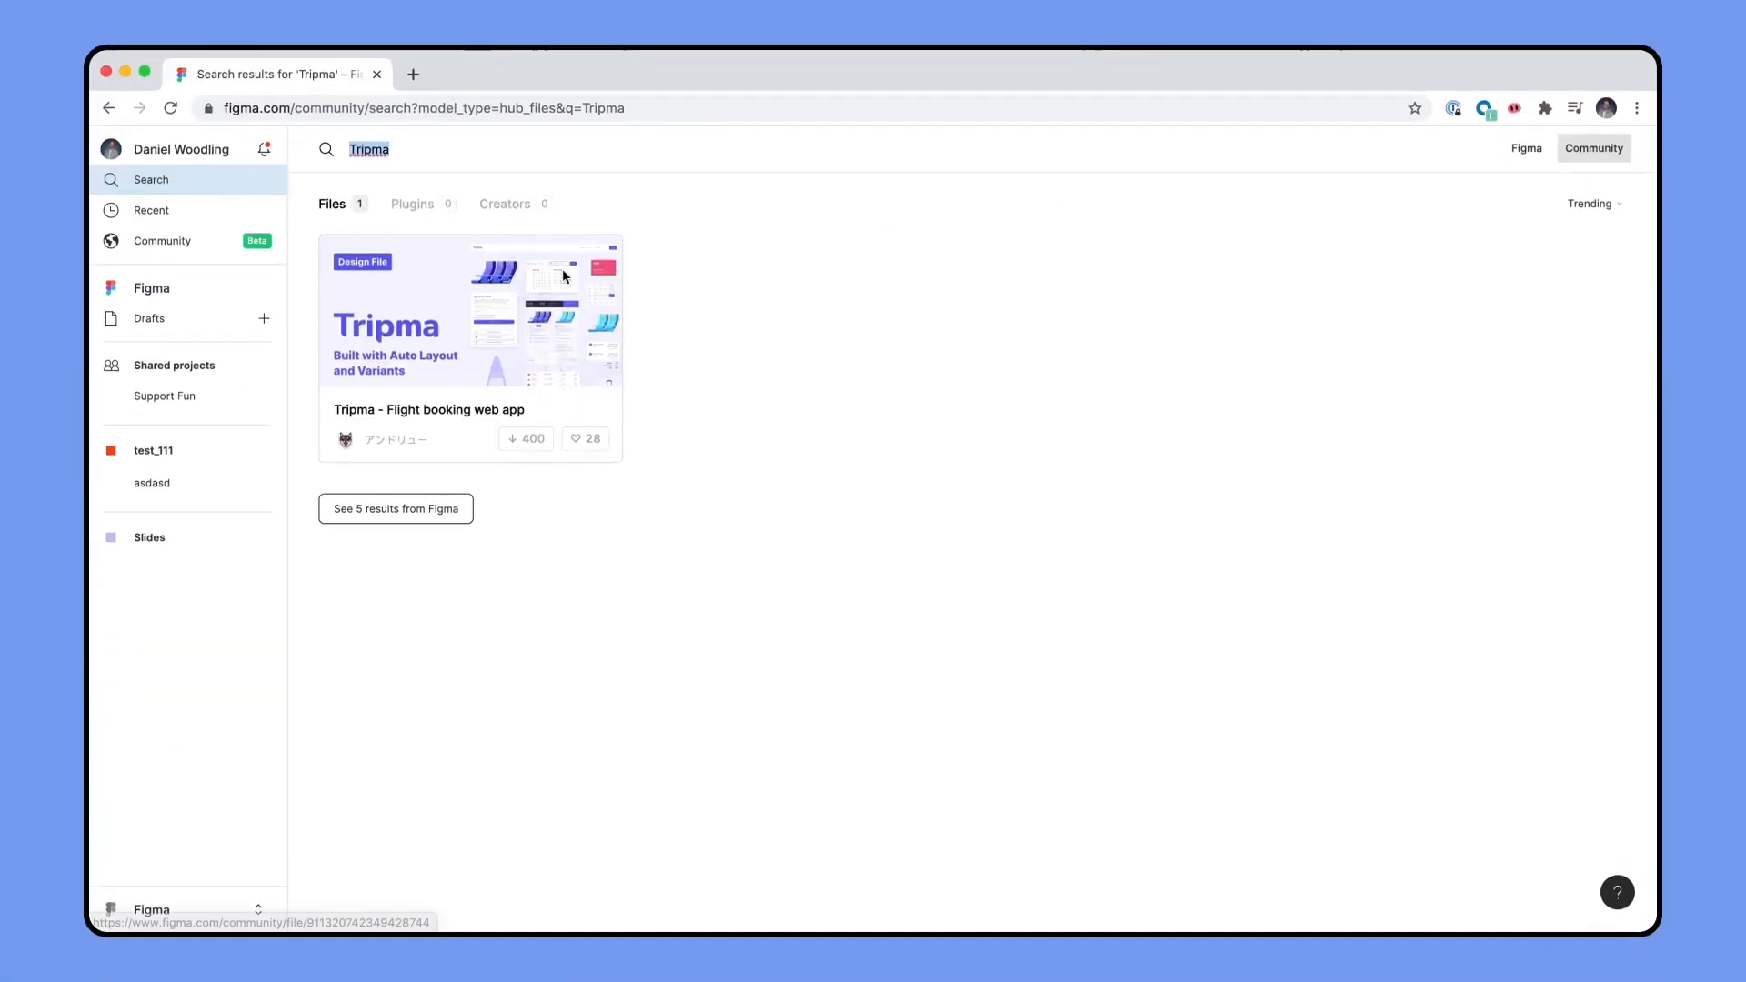
- Open the "Tripma - Flight booking web app" file in the Figma Community
left_click(561, 269)
left_click(1352, 221)
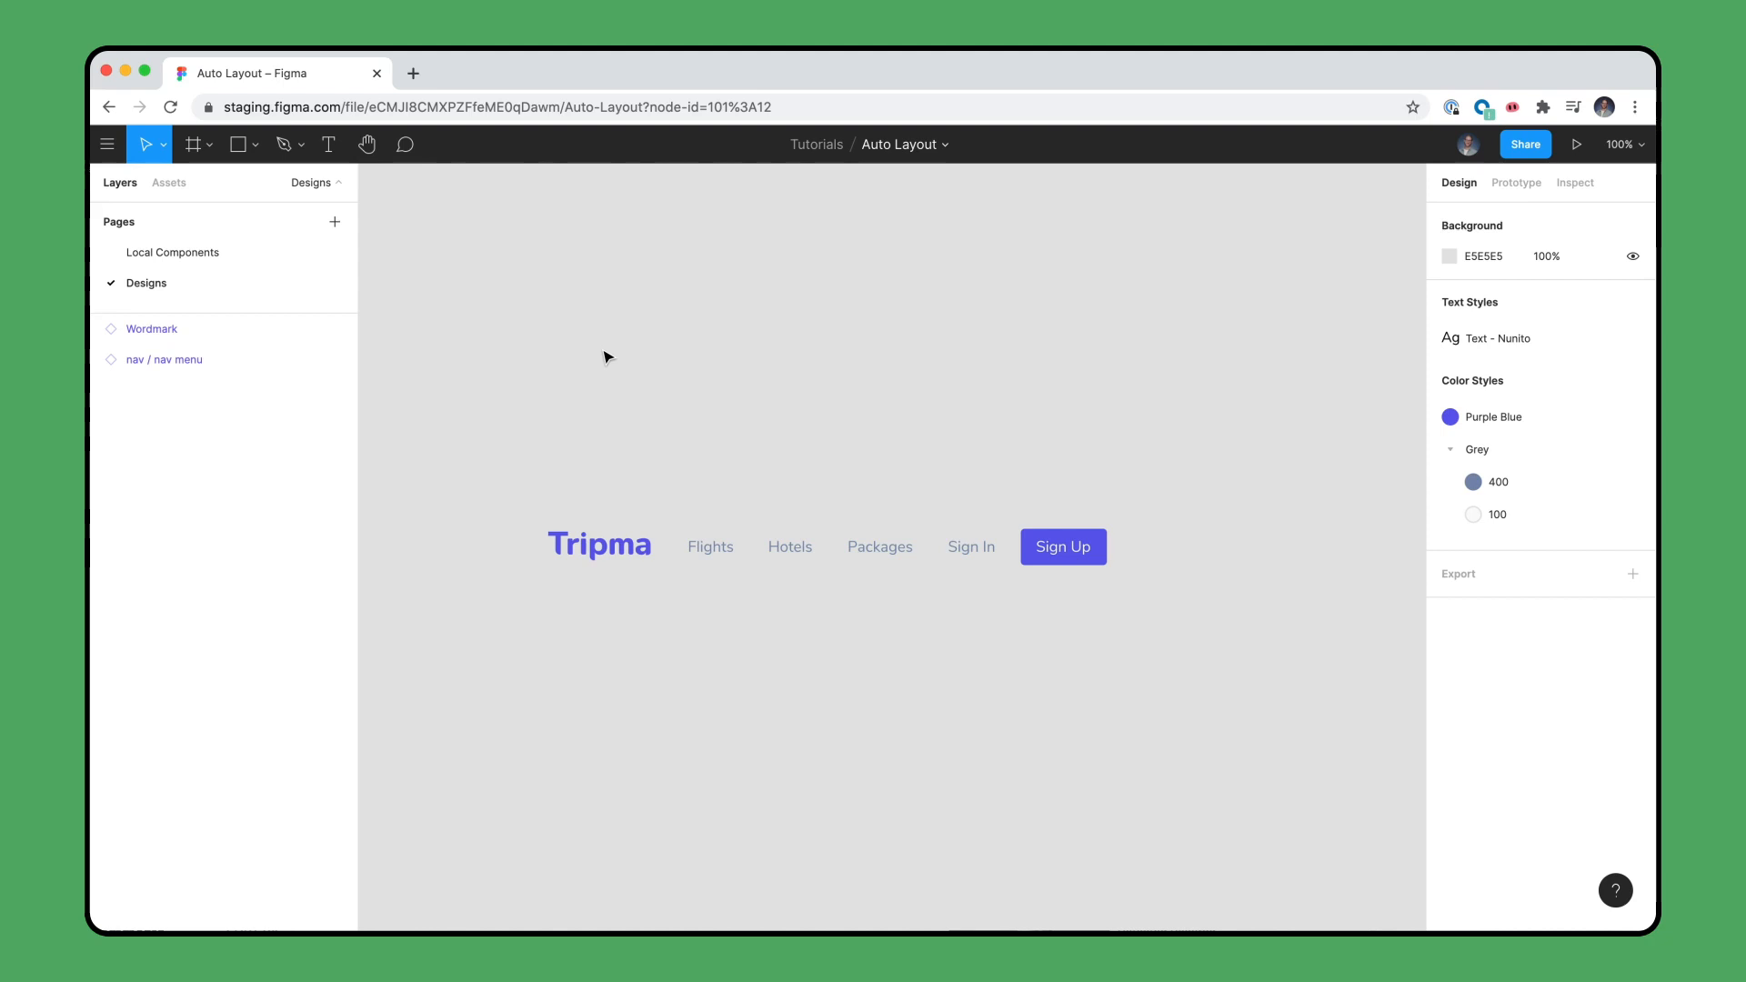
- Wrap the wordmark and nav menu in a horizontal auto layout frame and add a FFFFFF fill to it
left_click_drag(604, 351, 1103, 752)
key("shift+a")
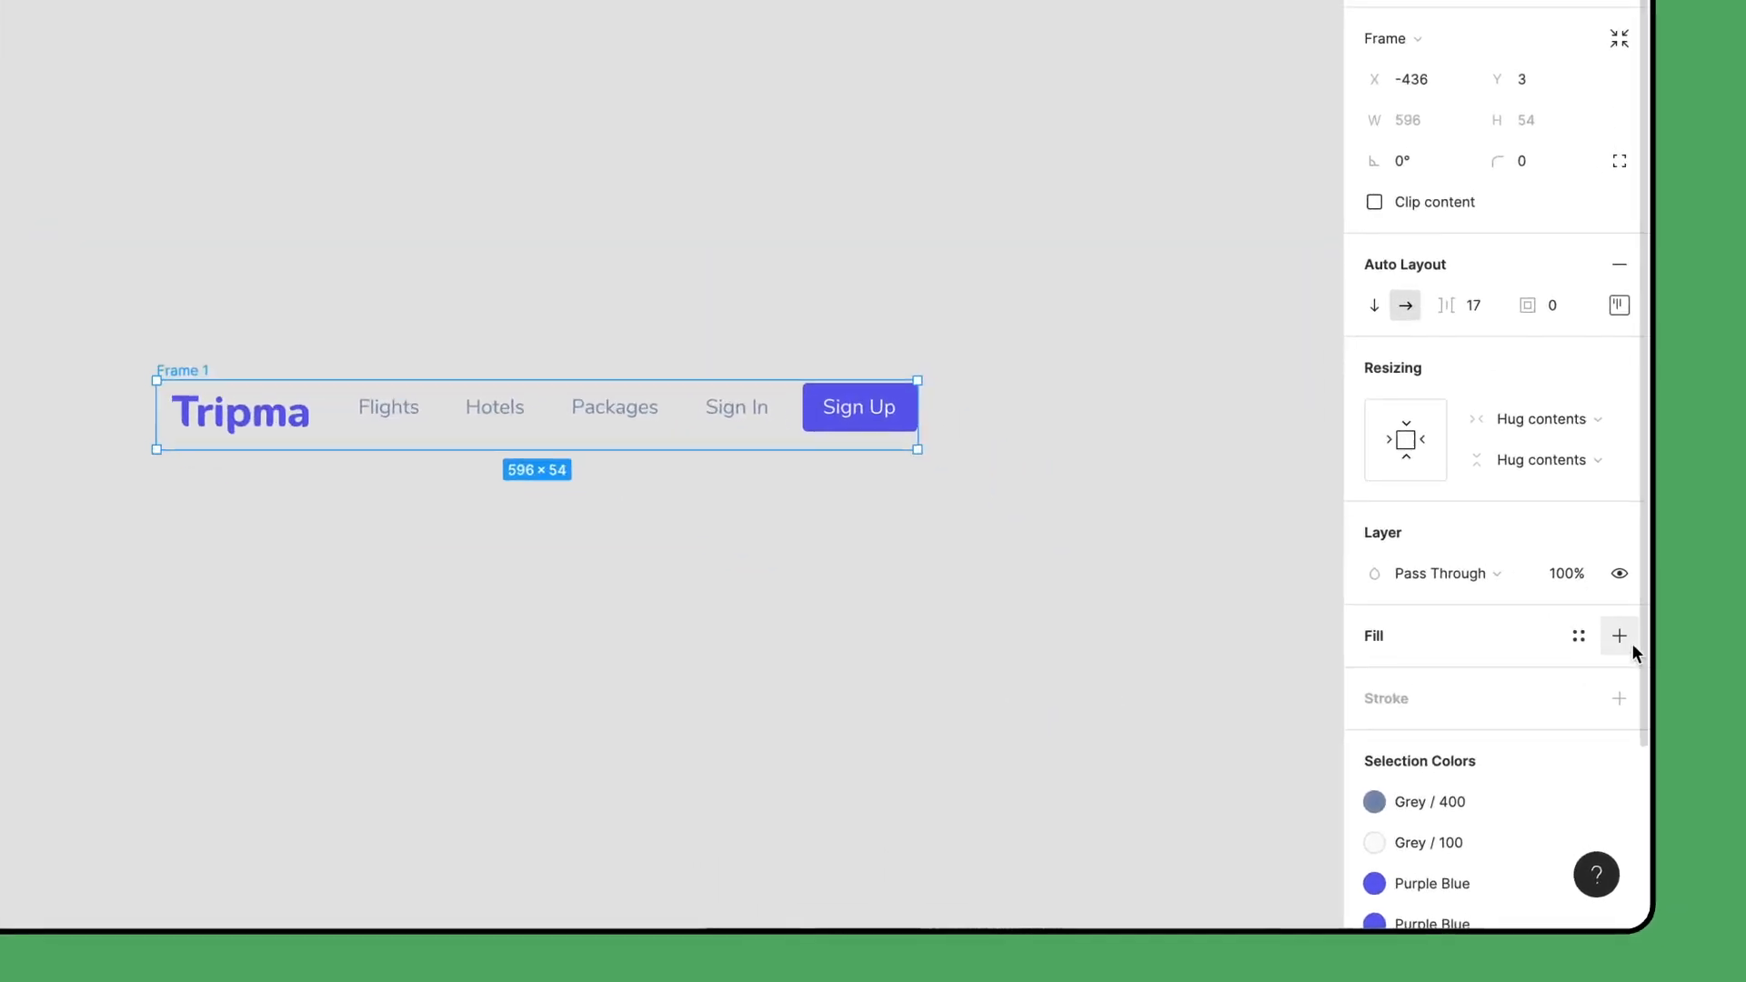
left_click(1624, 637)
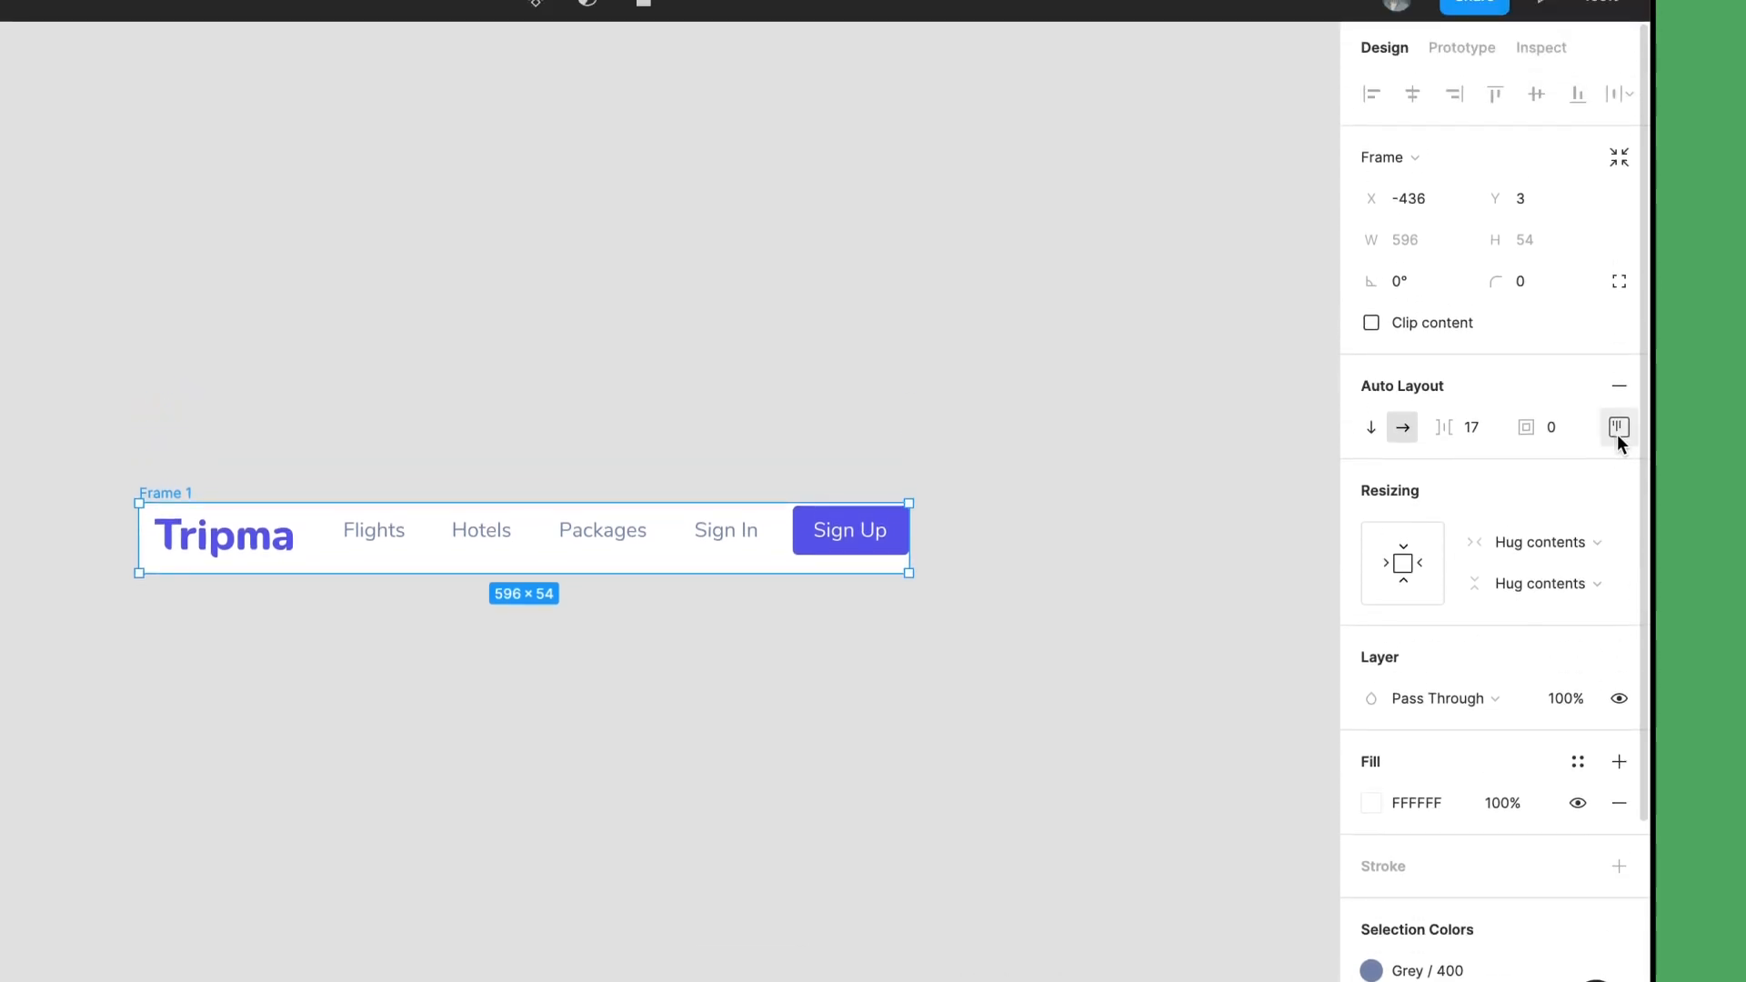
- Align the auto layout frame's contents to left center and rename the frame "nav / nav header"
left_click(1618, 427)
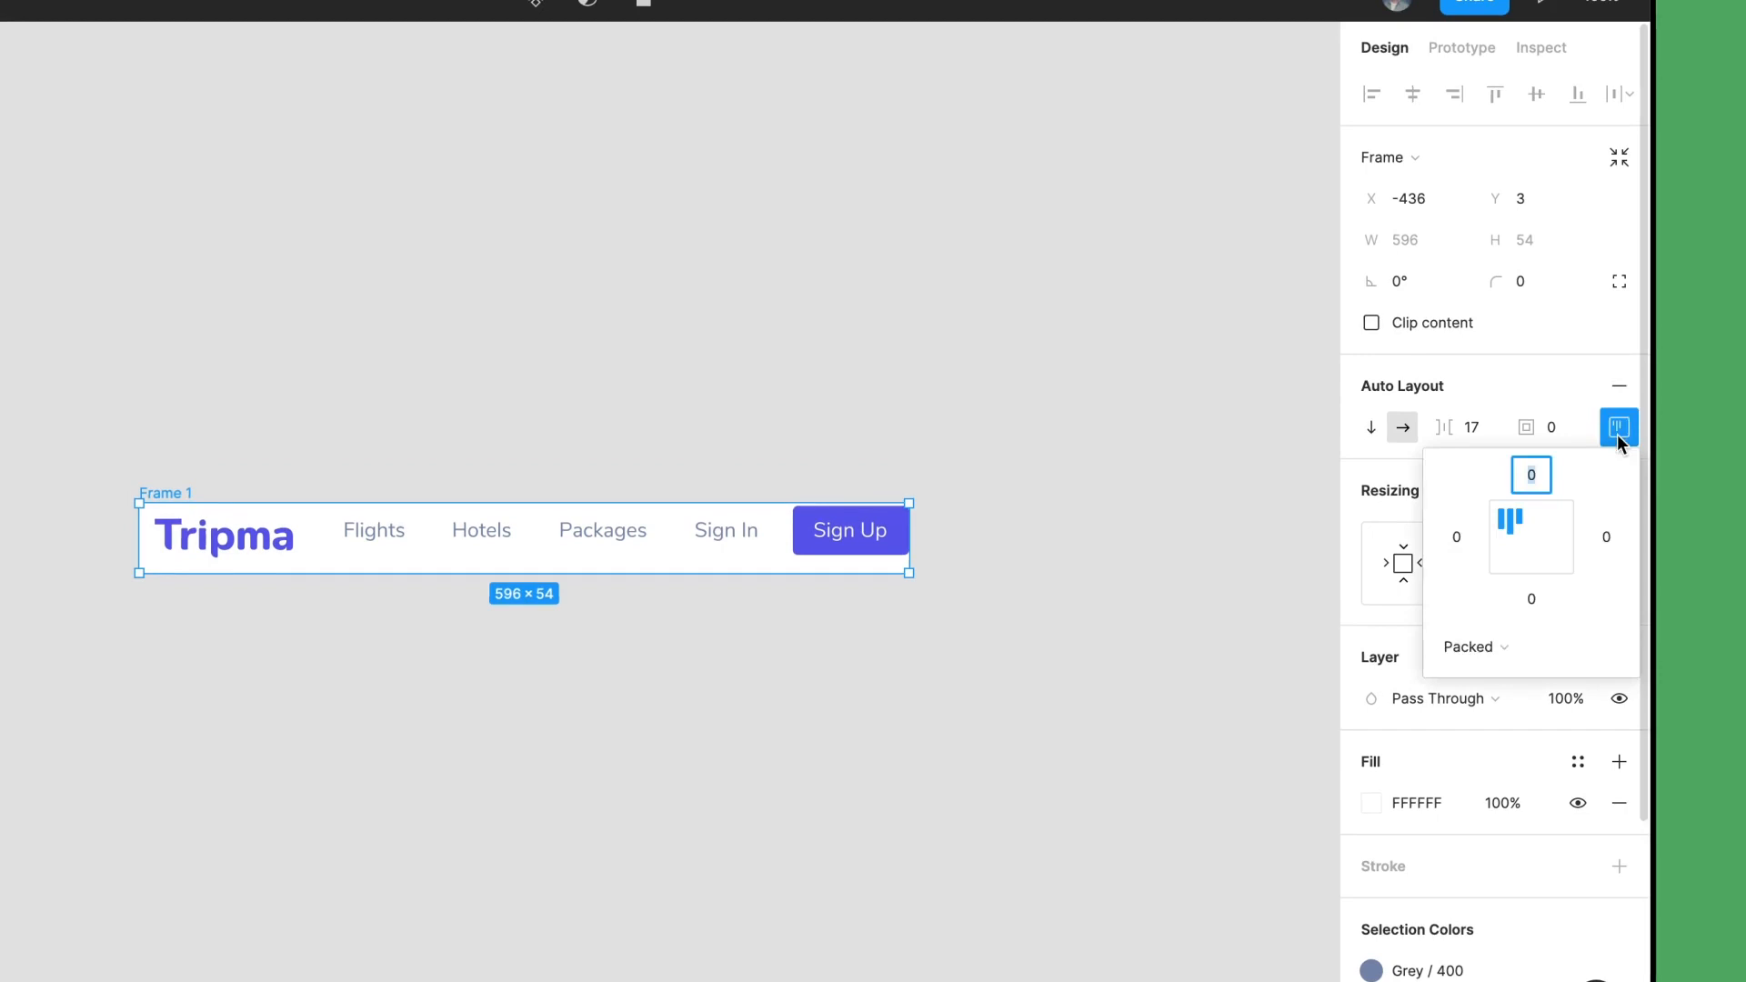
left_click(1509, 538)
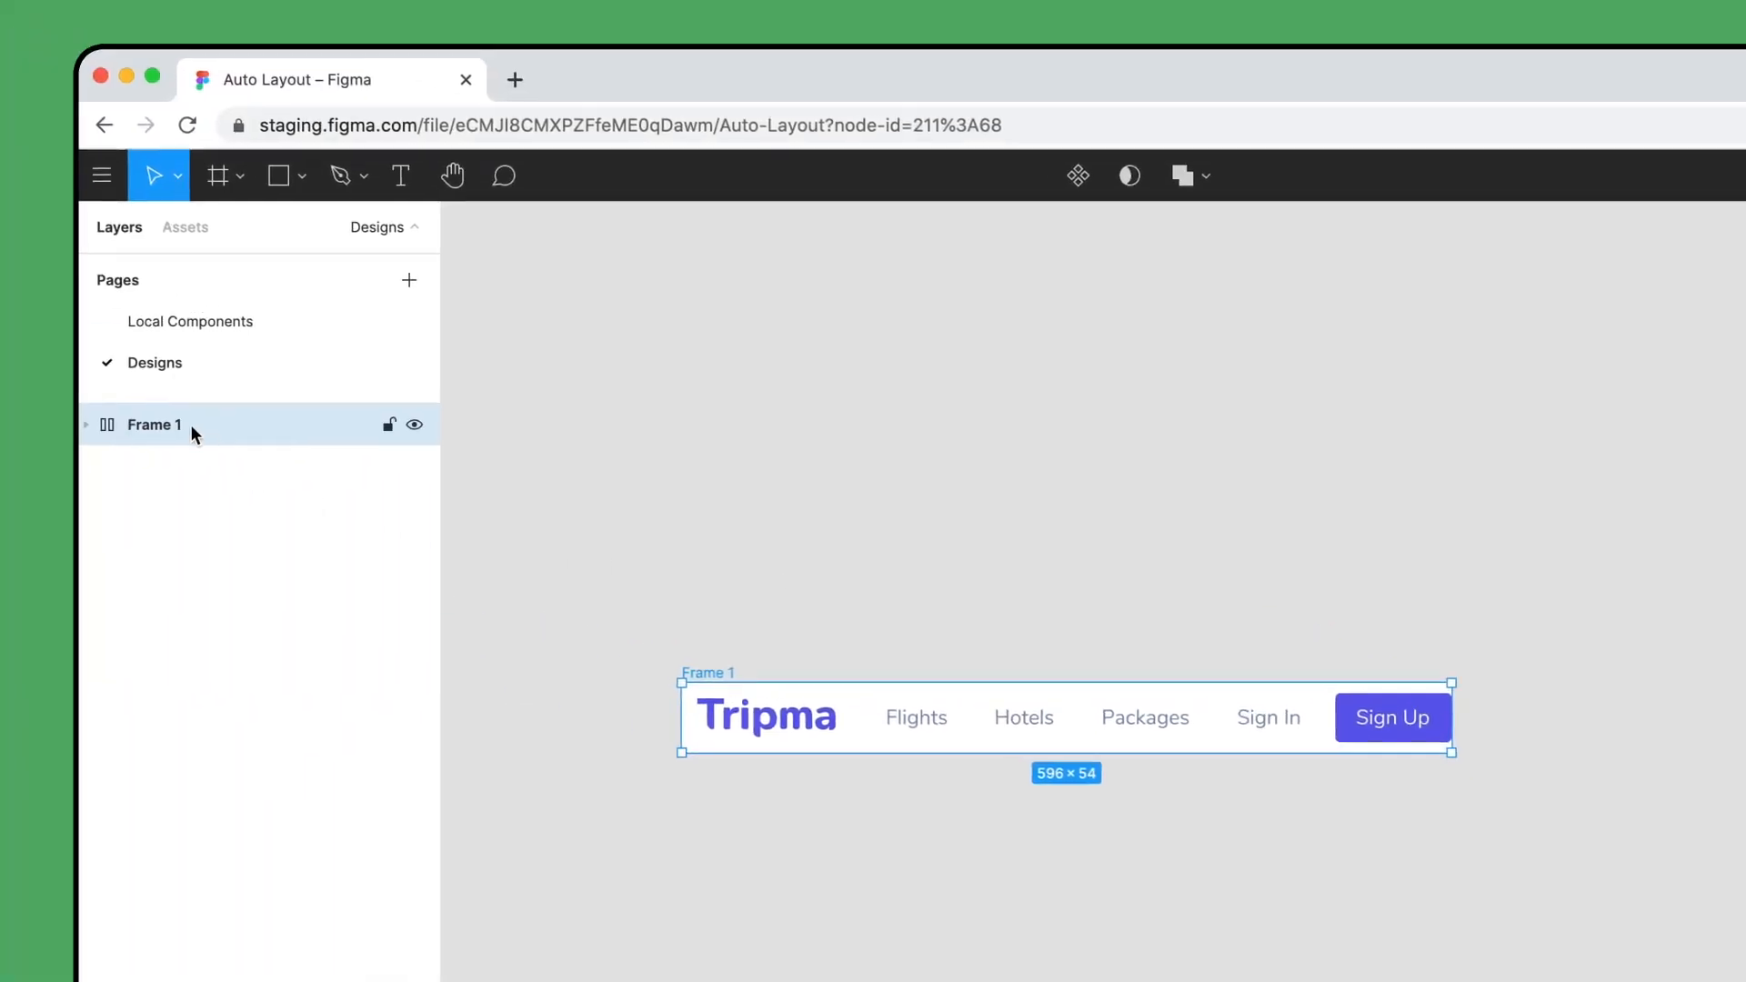
double_click(191, 424)
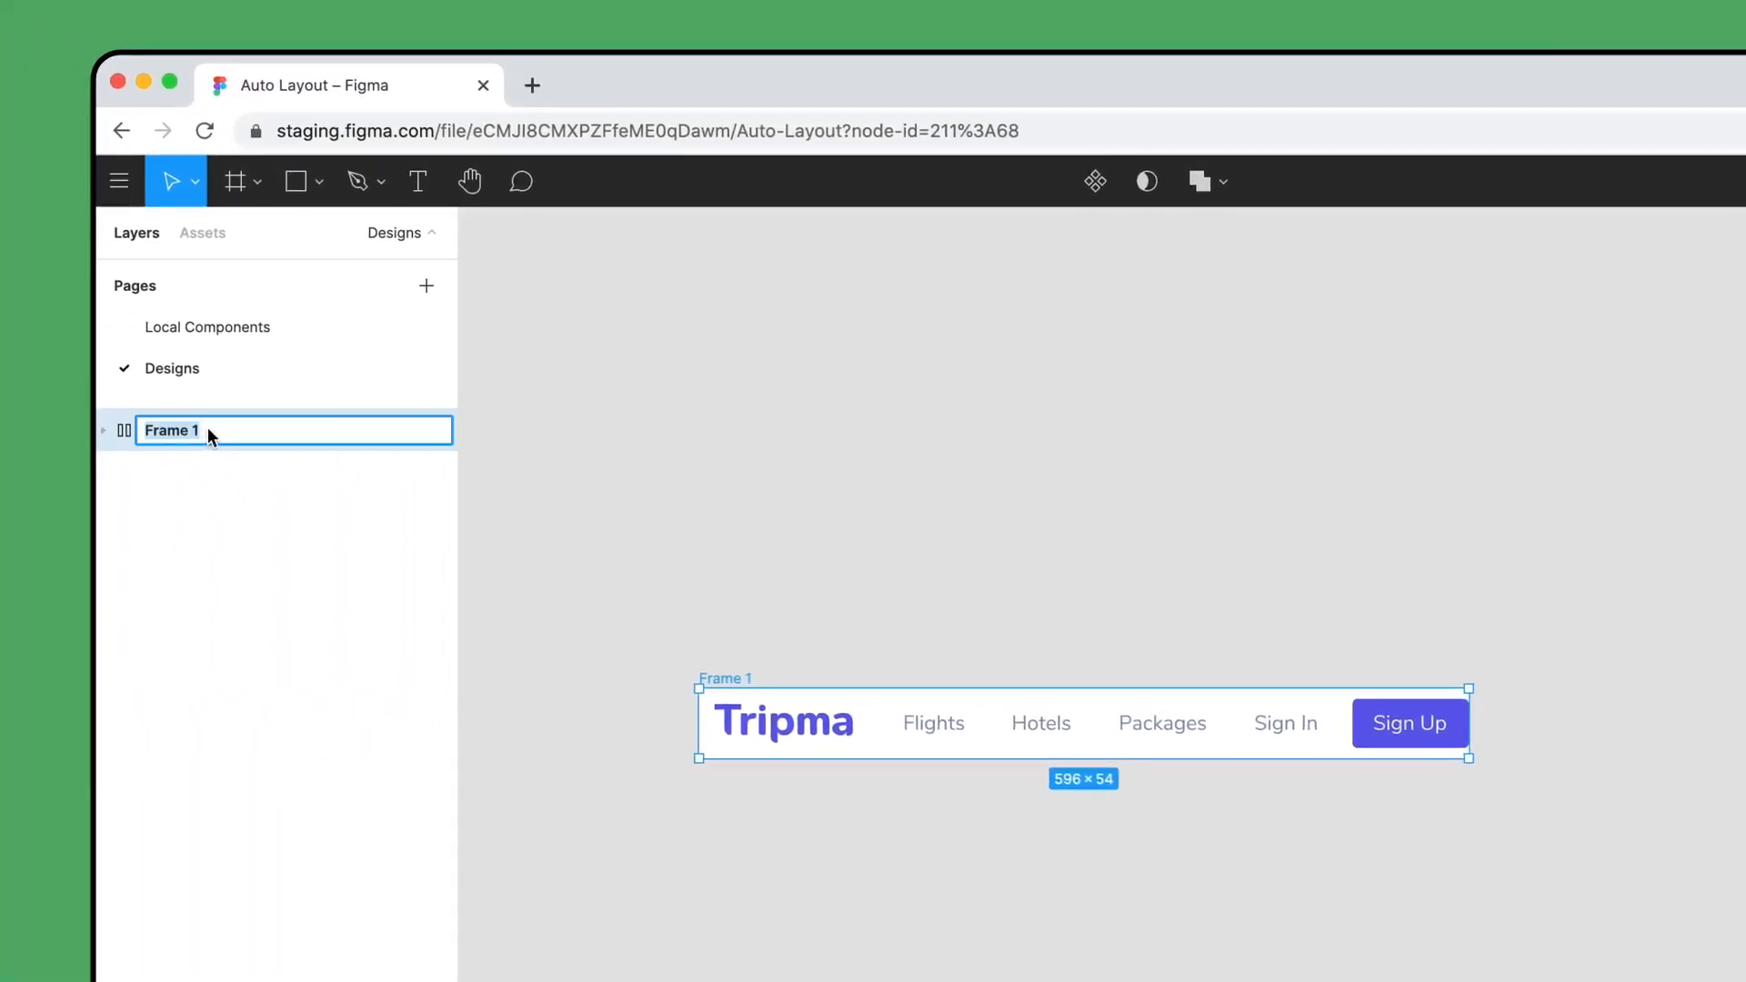
type("nav / nav header")
key("Return")
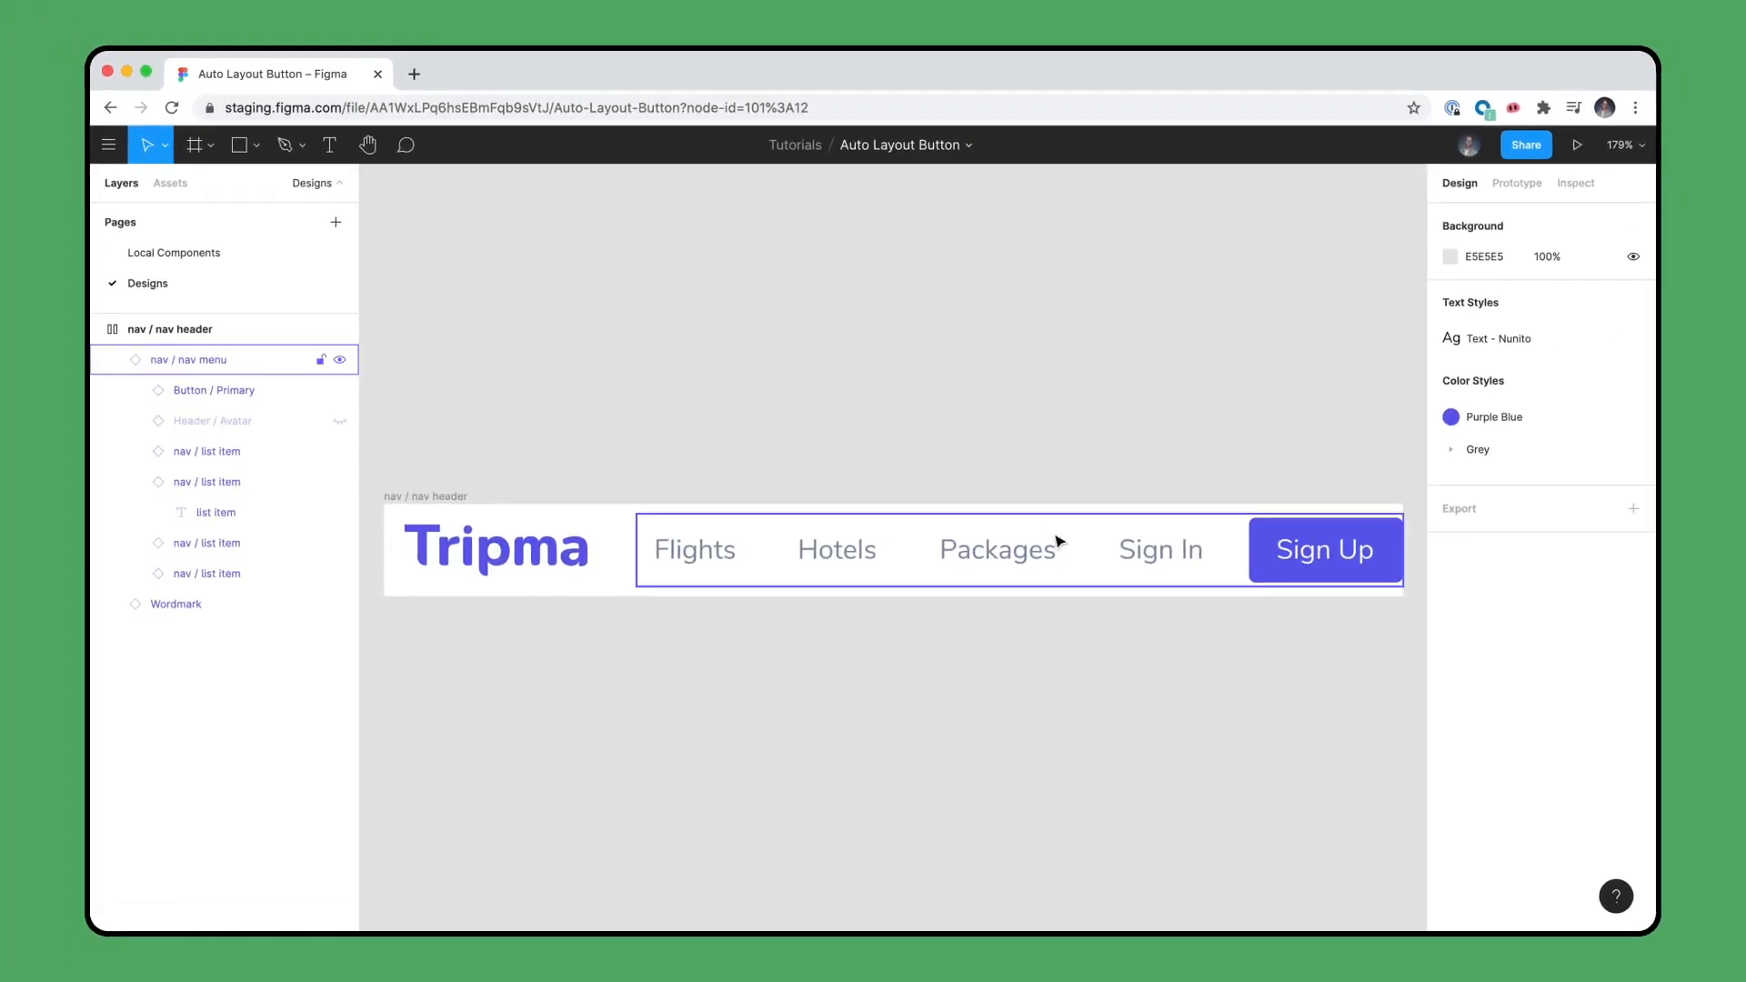
- Try changing the "Packages" list item text in the nav header to "Specials" and undo the change
left_click(1061, 545, "super")
double_click(1055, 550)
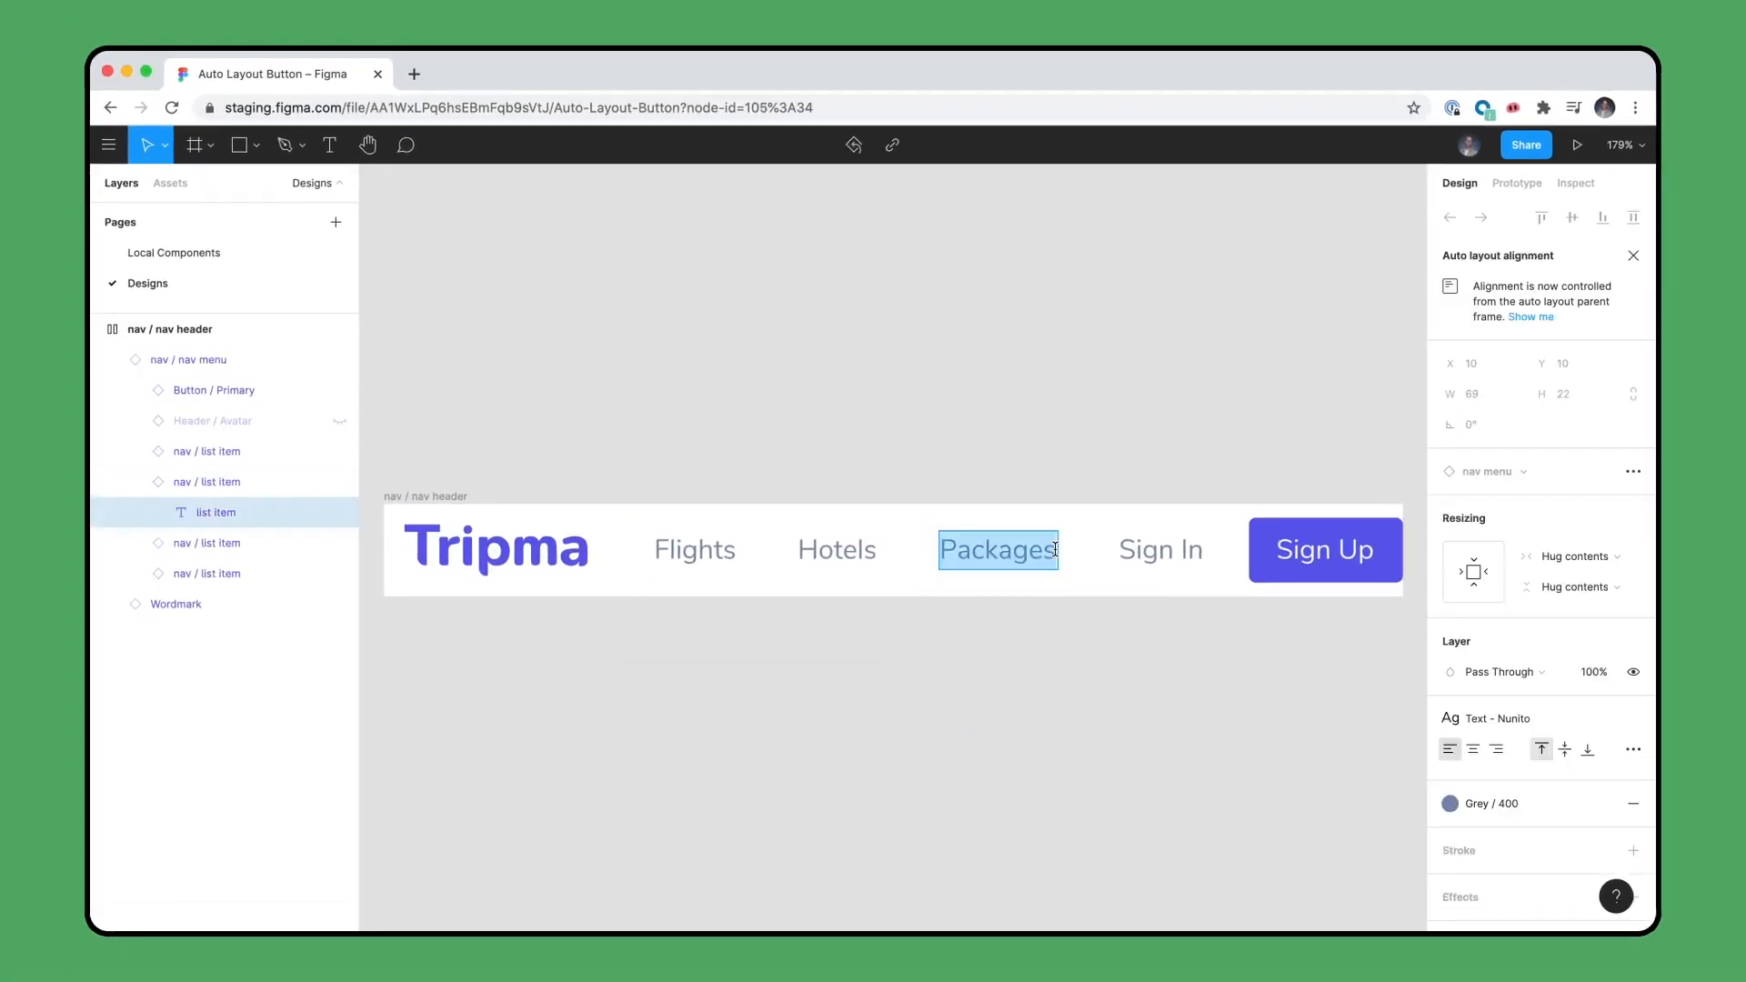
type("Speci")
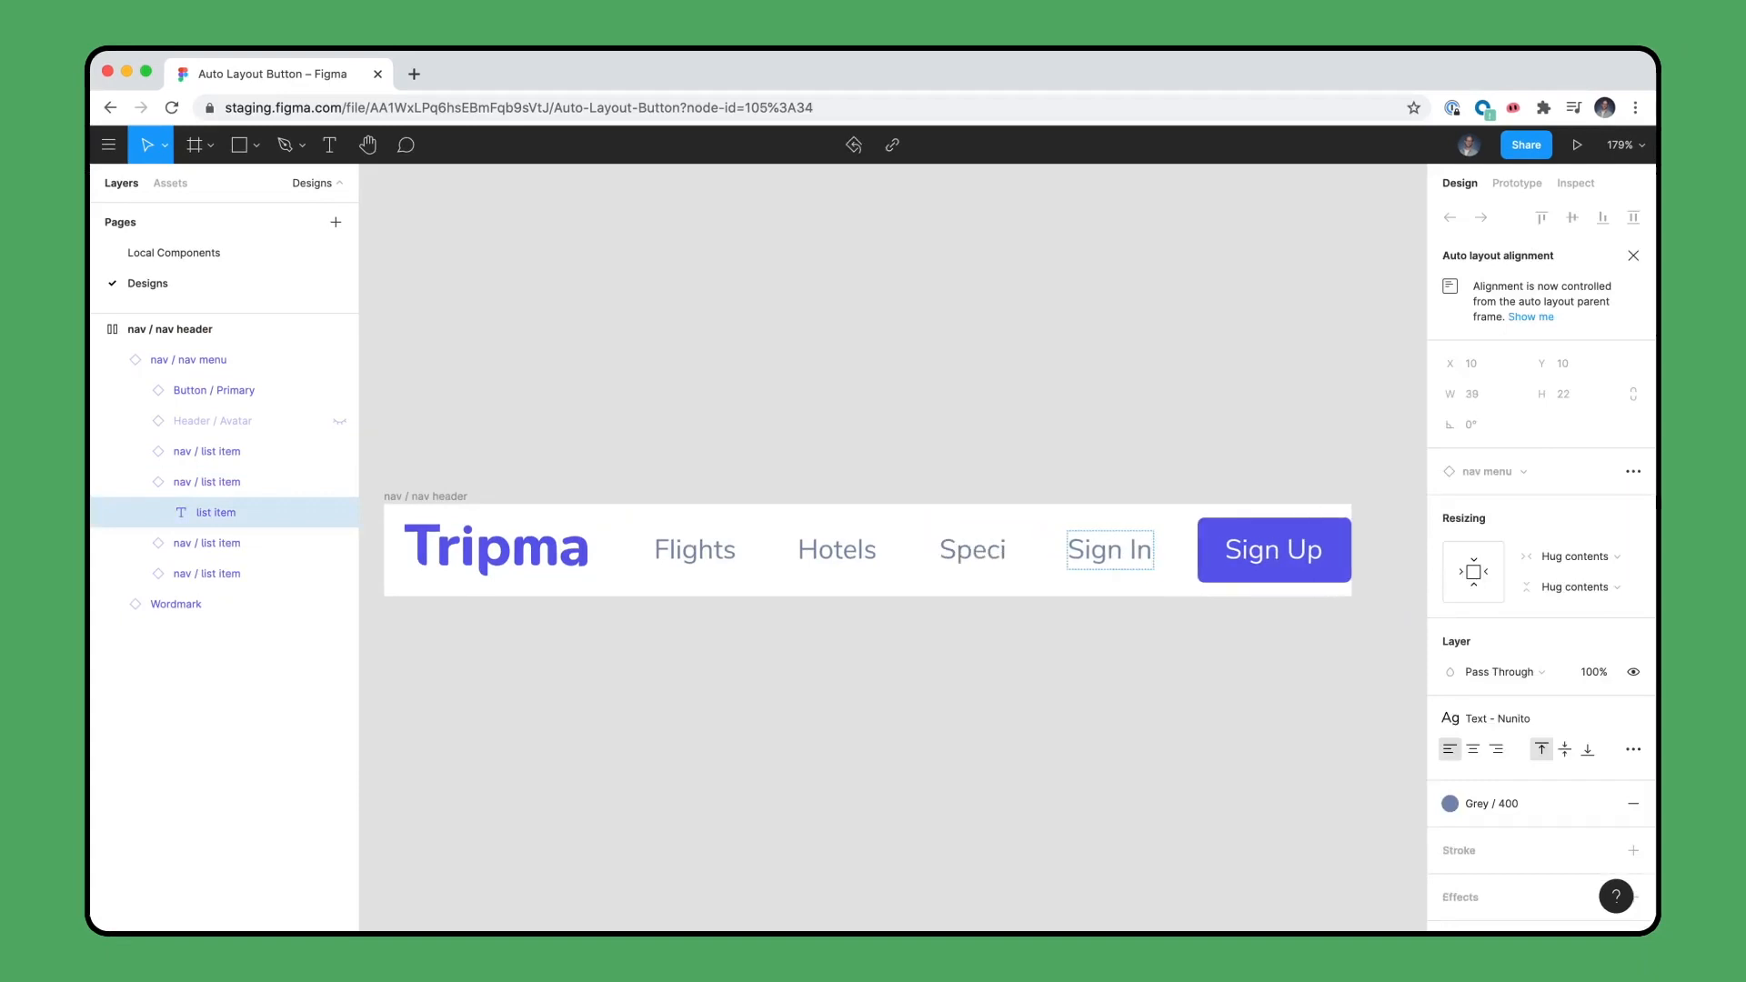
type("als")
key("Escape")
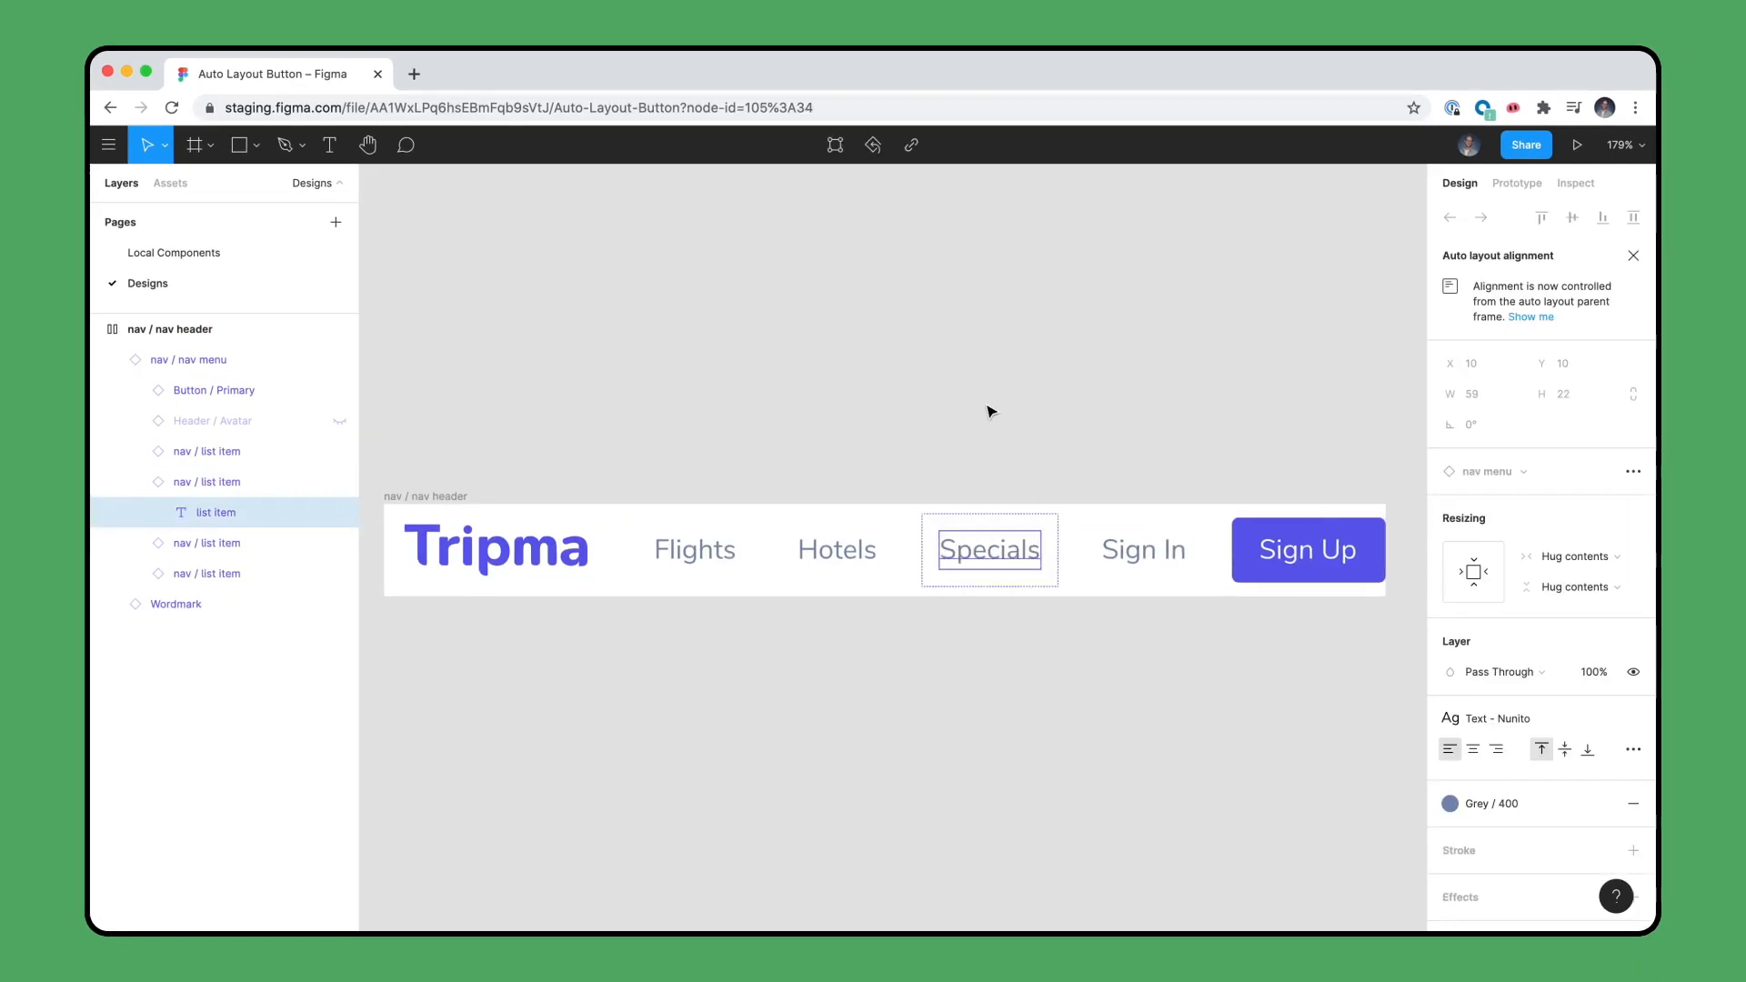
key("super+0")
key("super+z")
left_click(989, 404)
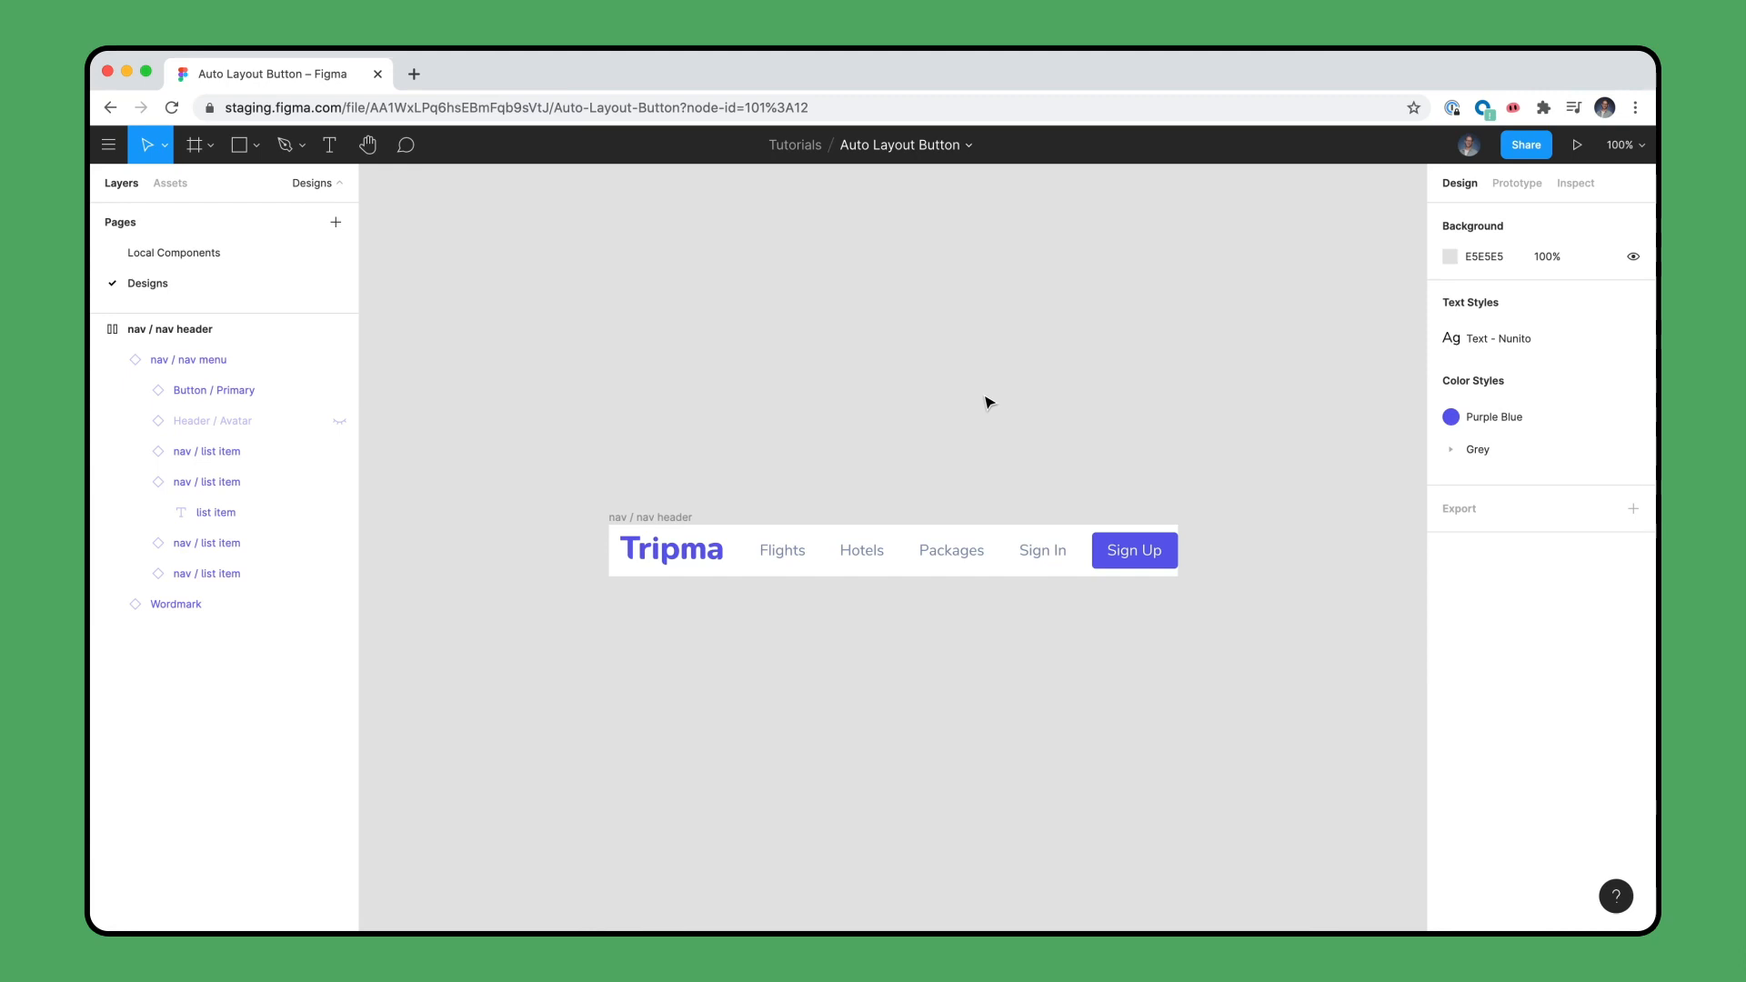
- Switch the nav header's horizontal resizing to Fixed width and set its width to 1440
left_click(689, 519)
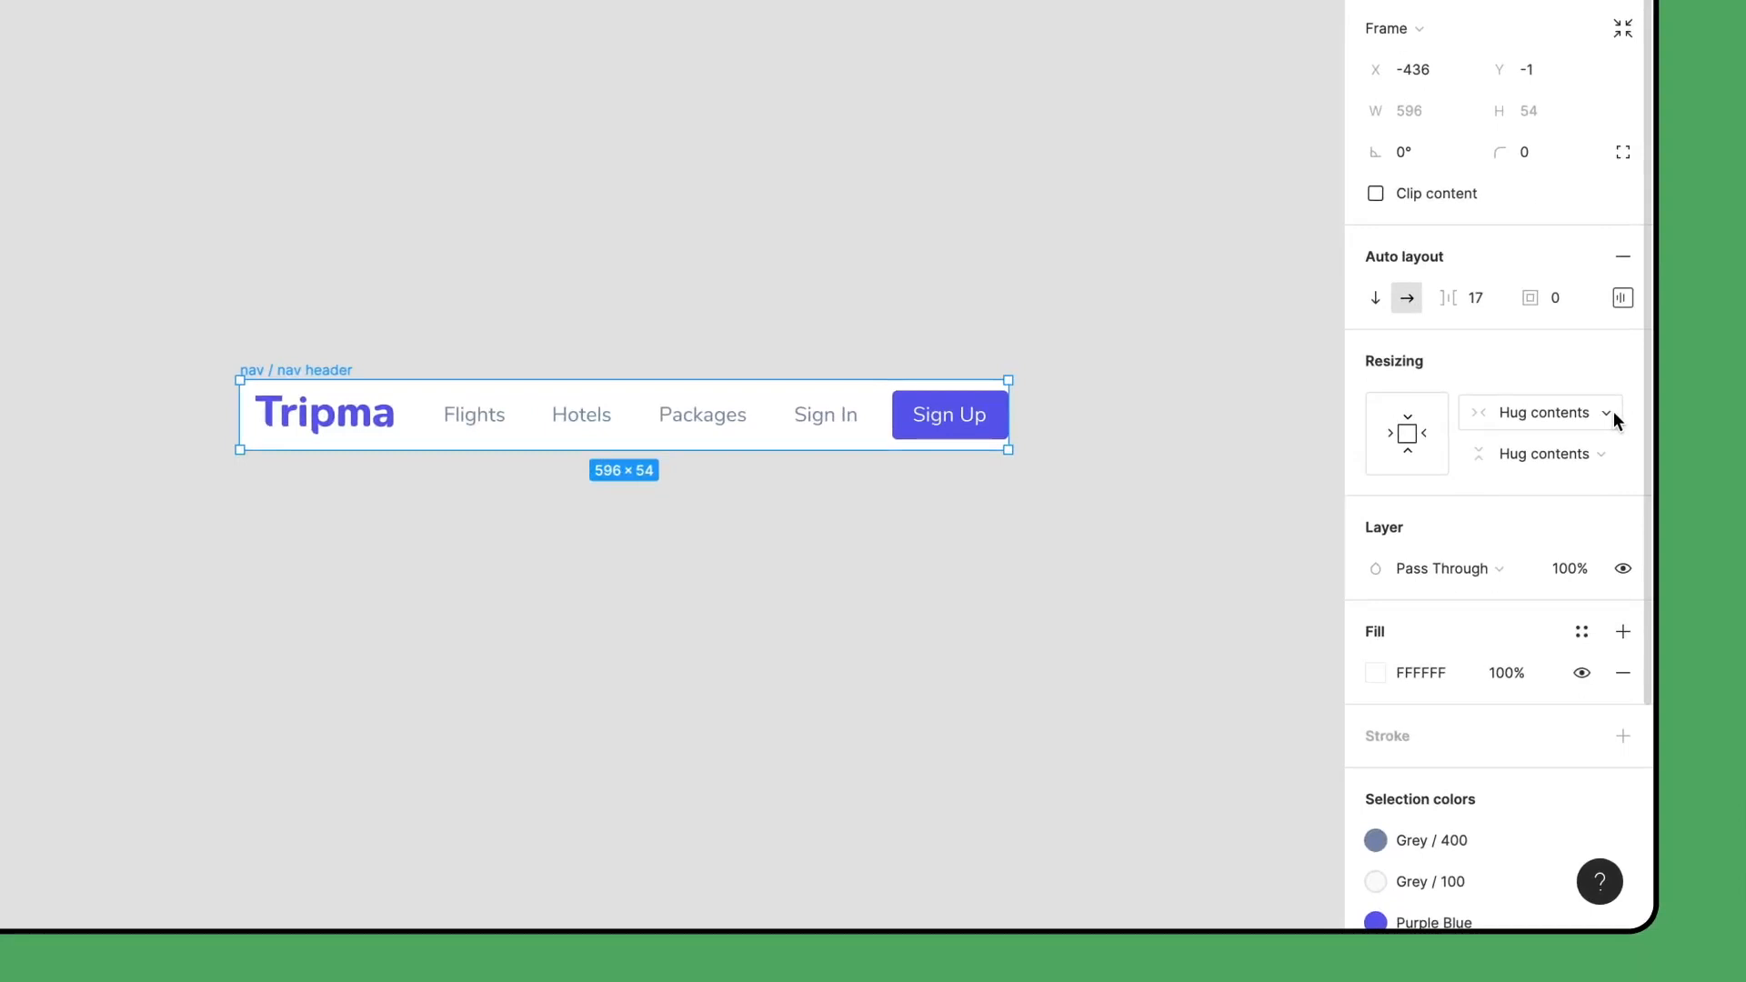
left_click(1606, 414)
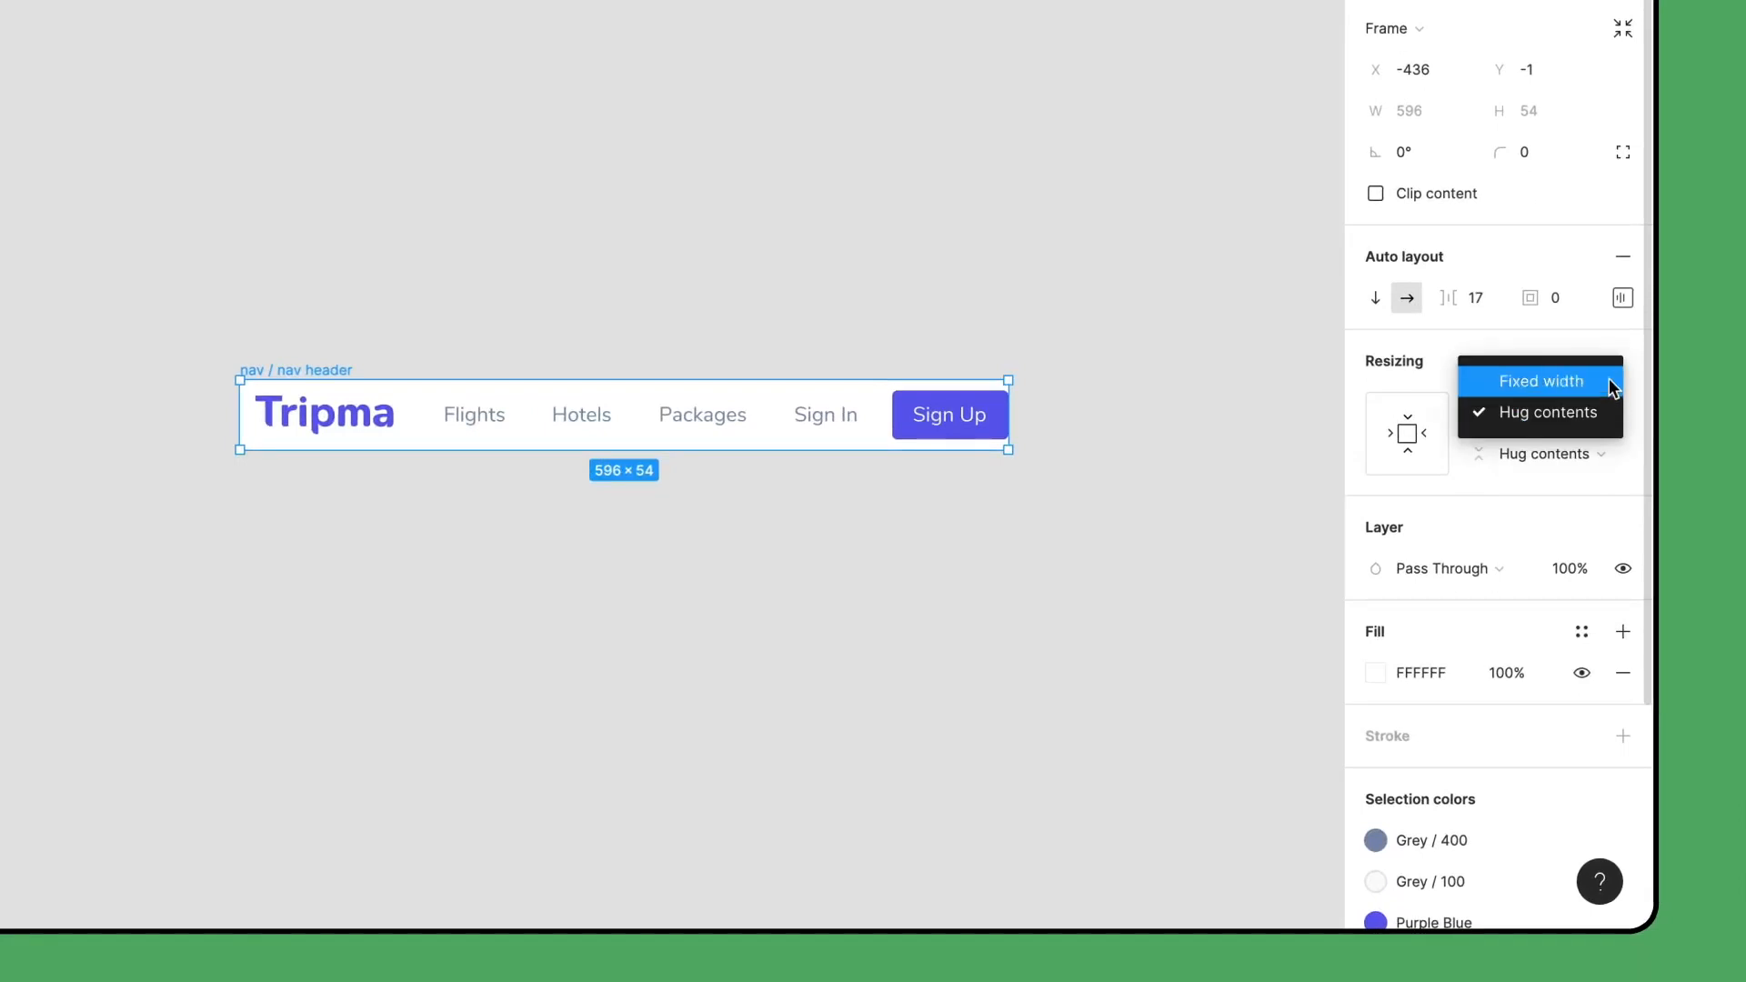
left_click(1607, 382)
left_click(1437, 110)
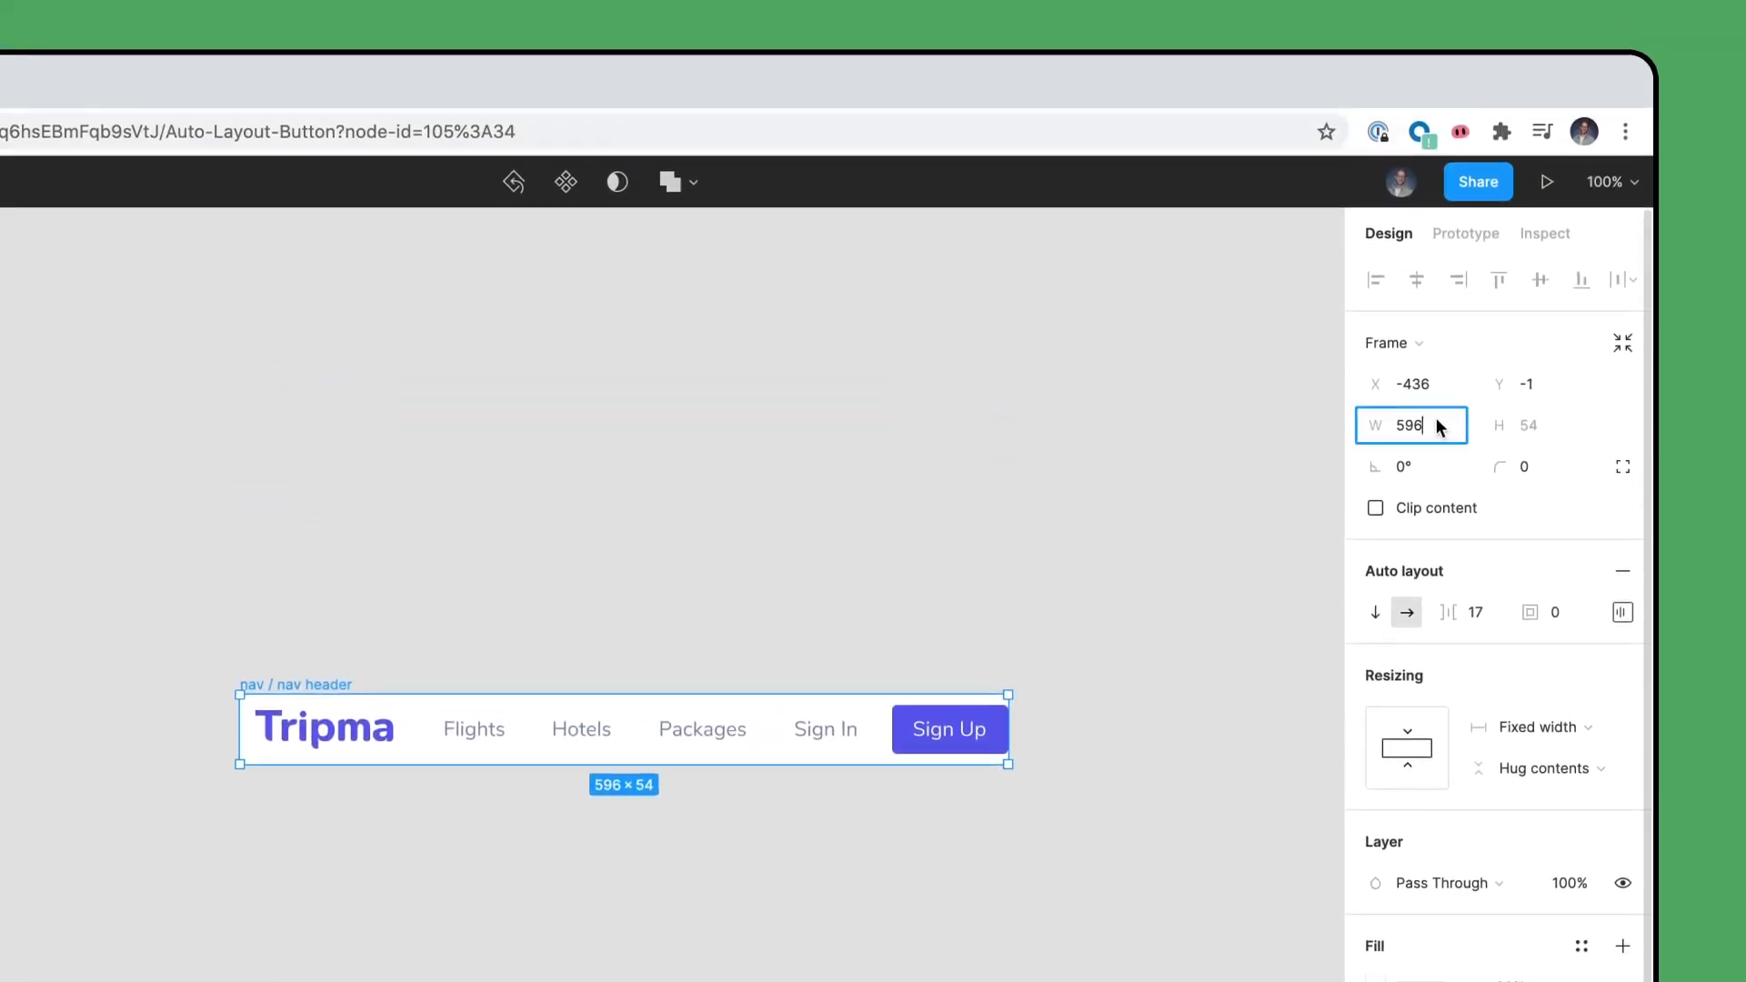
type("1440")
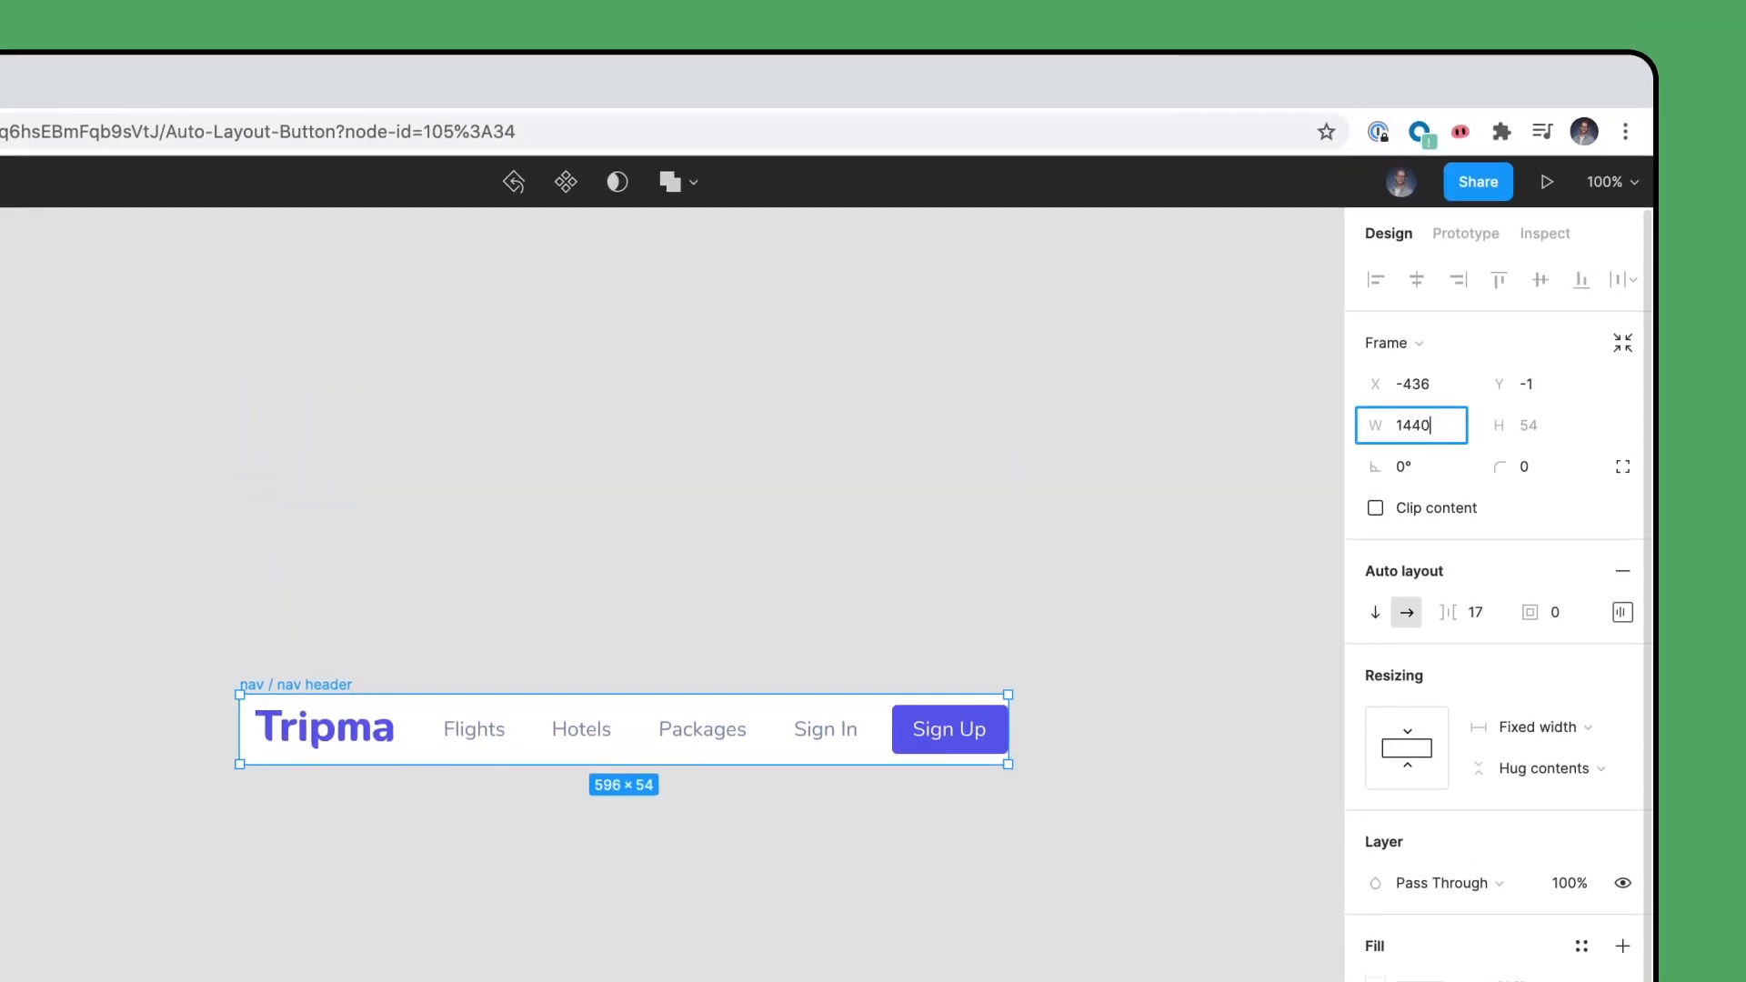
key("Return")
key("shift+2")
left_click(1018, 452)
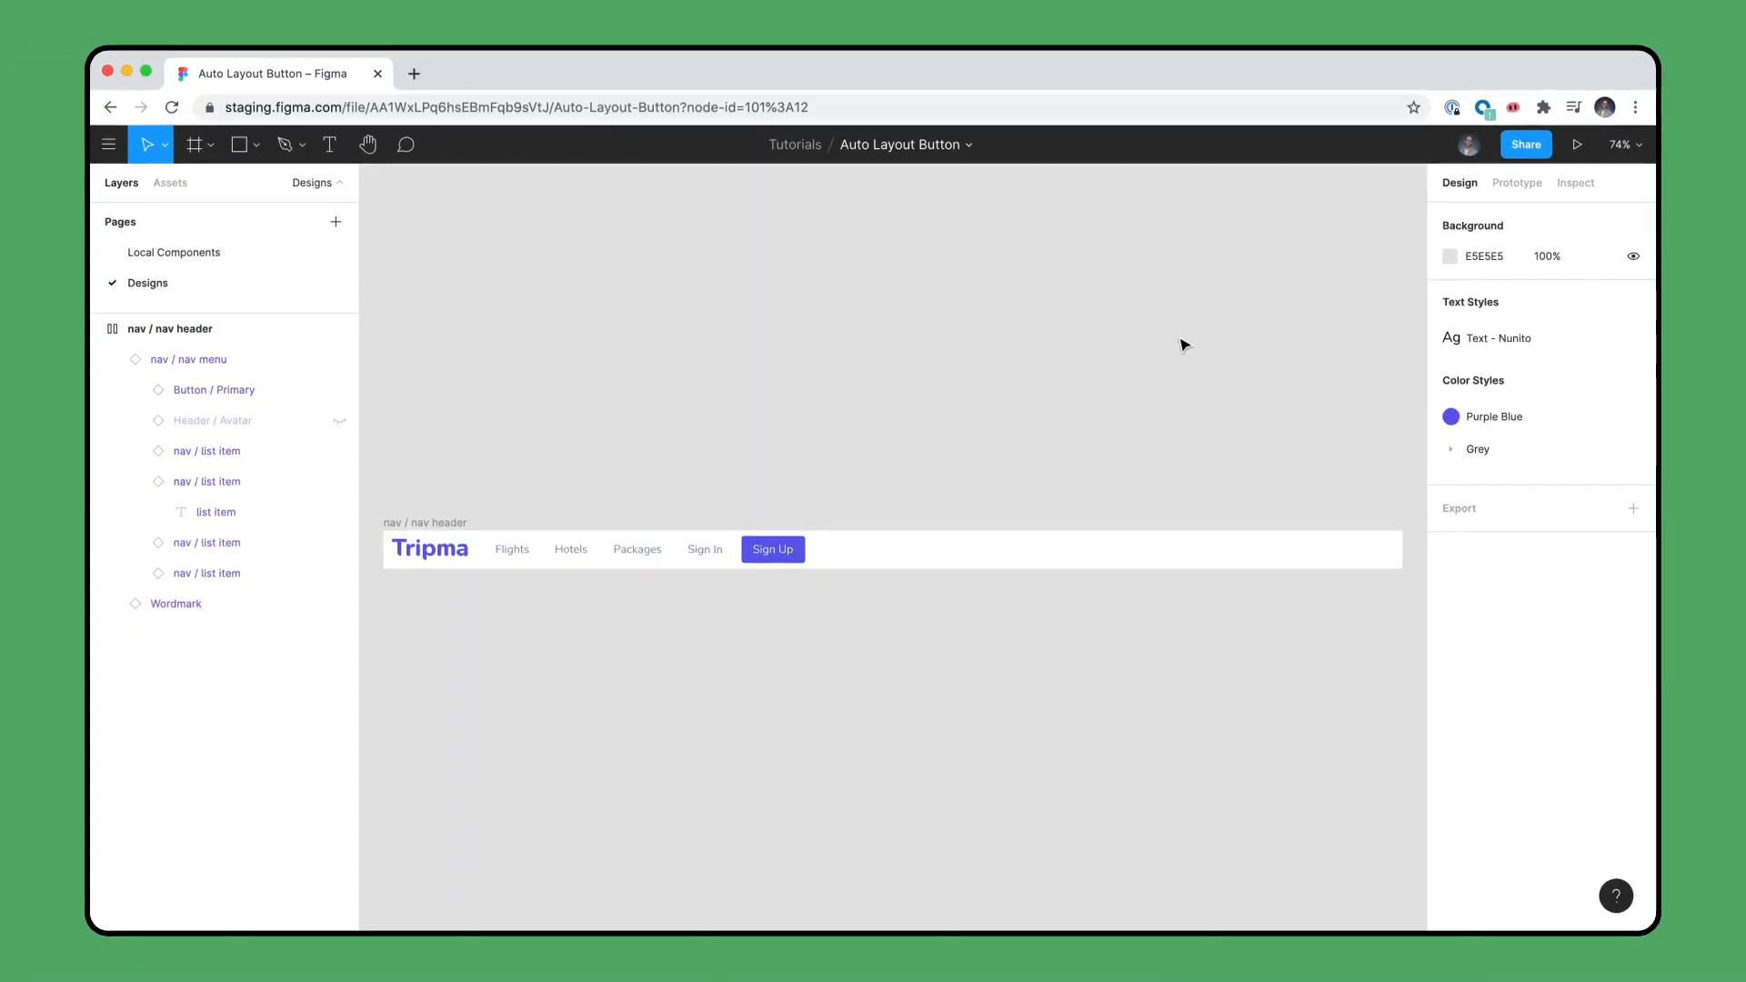
- Try changing the "Packages" text in the fixed-width nav header to "Bundles" and undo the change
double_click(663, 548)
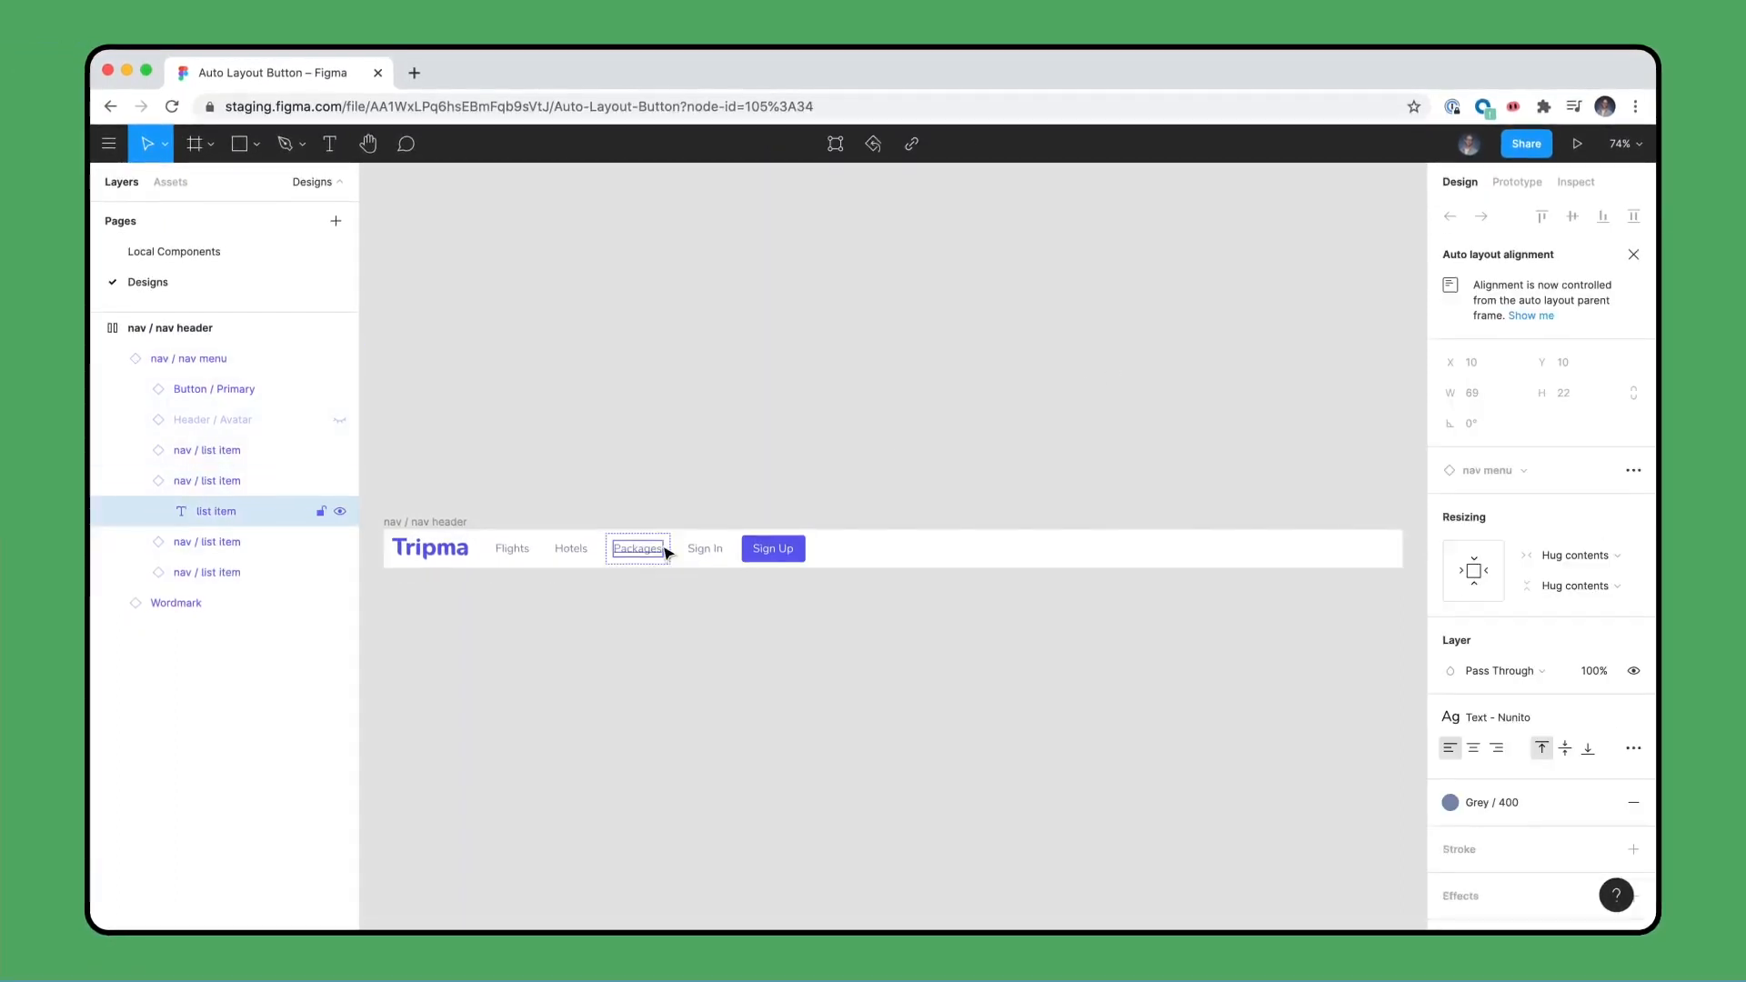
double_click(663, 548)
type("Bundles")
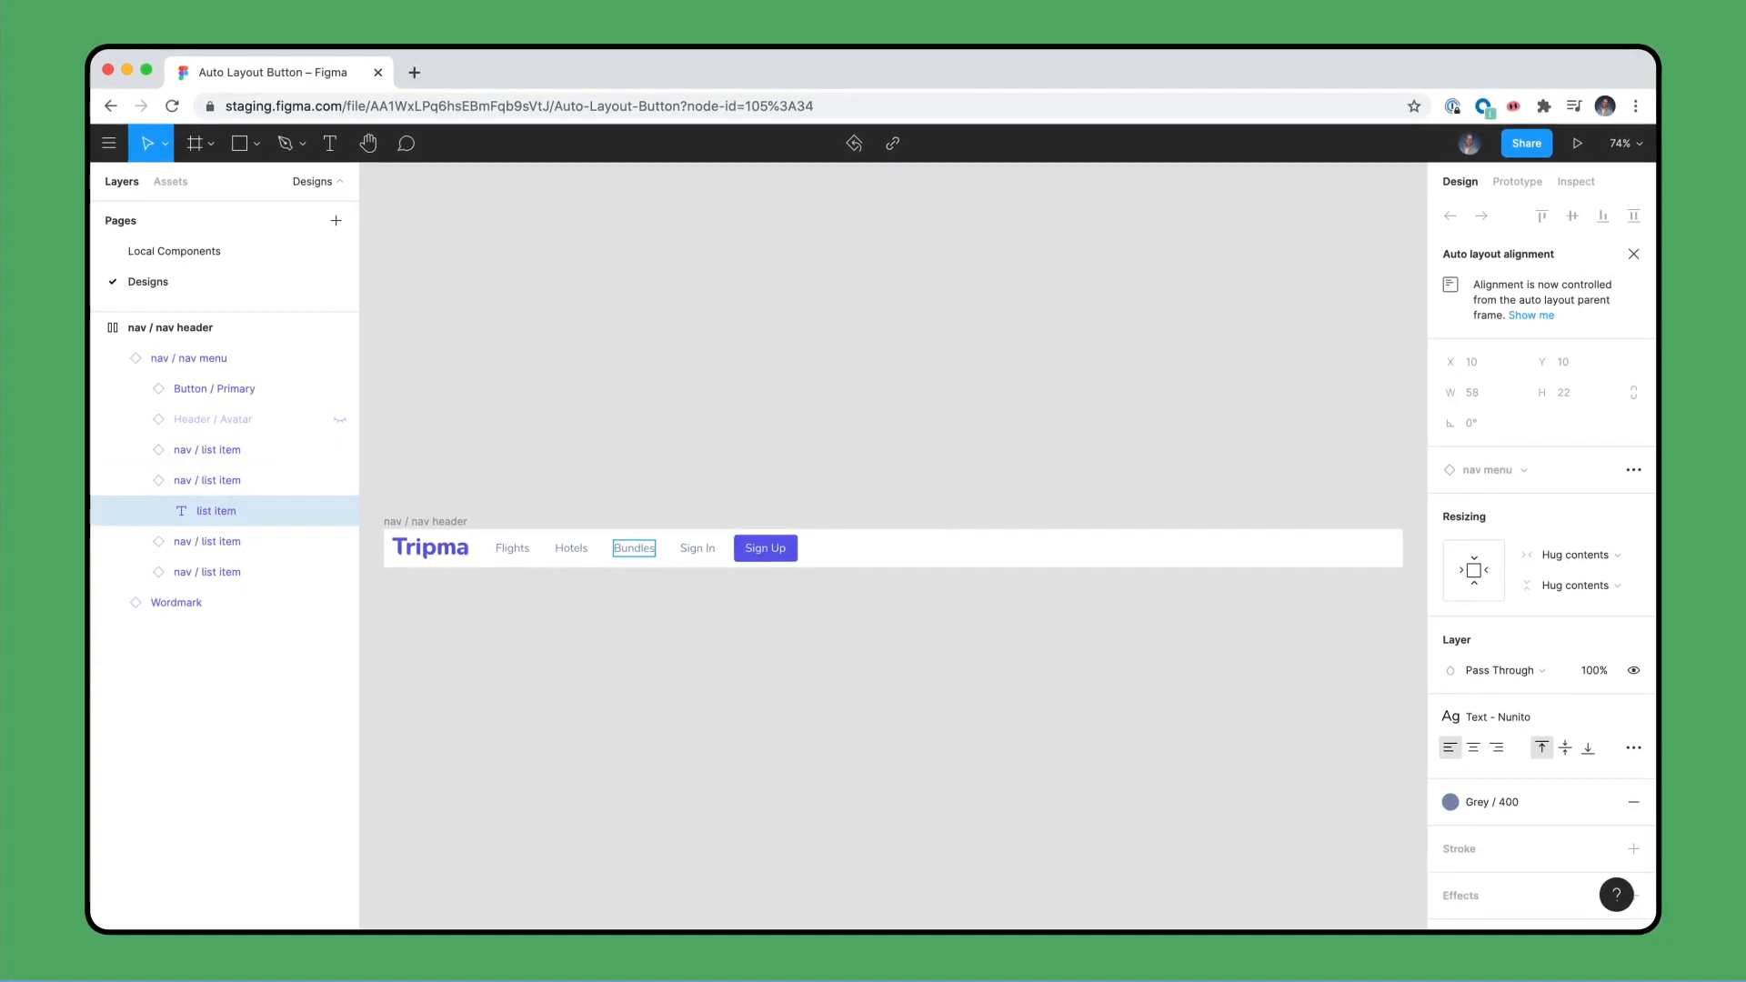
key("Escape")
left_click(627, 481)
key("ctrl+z")
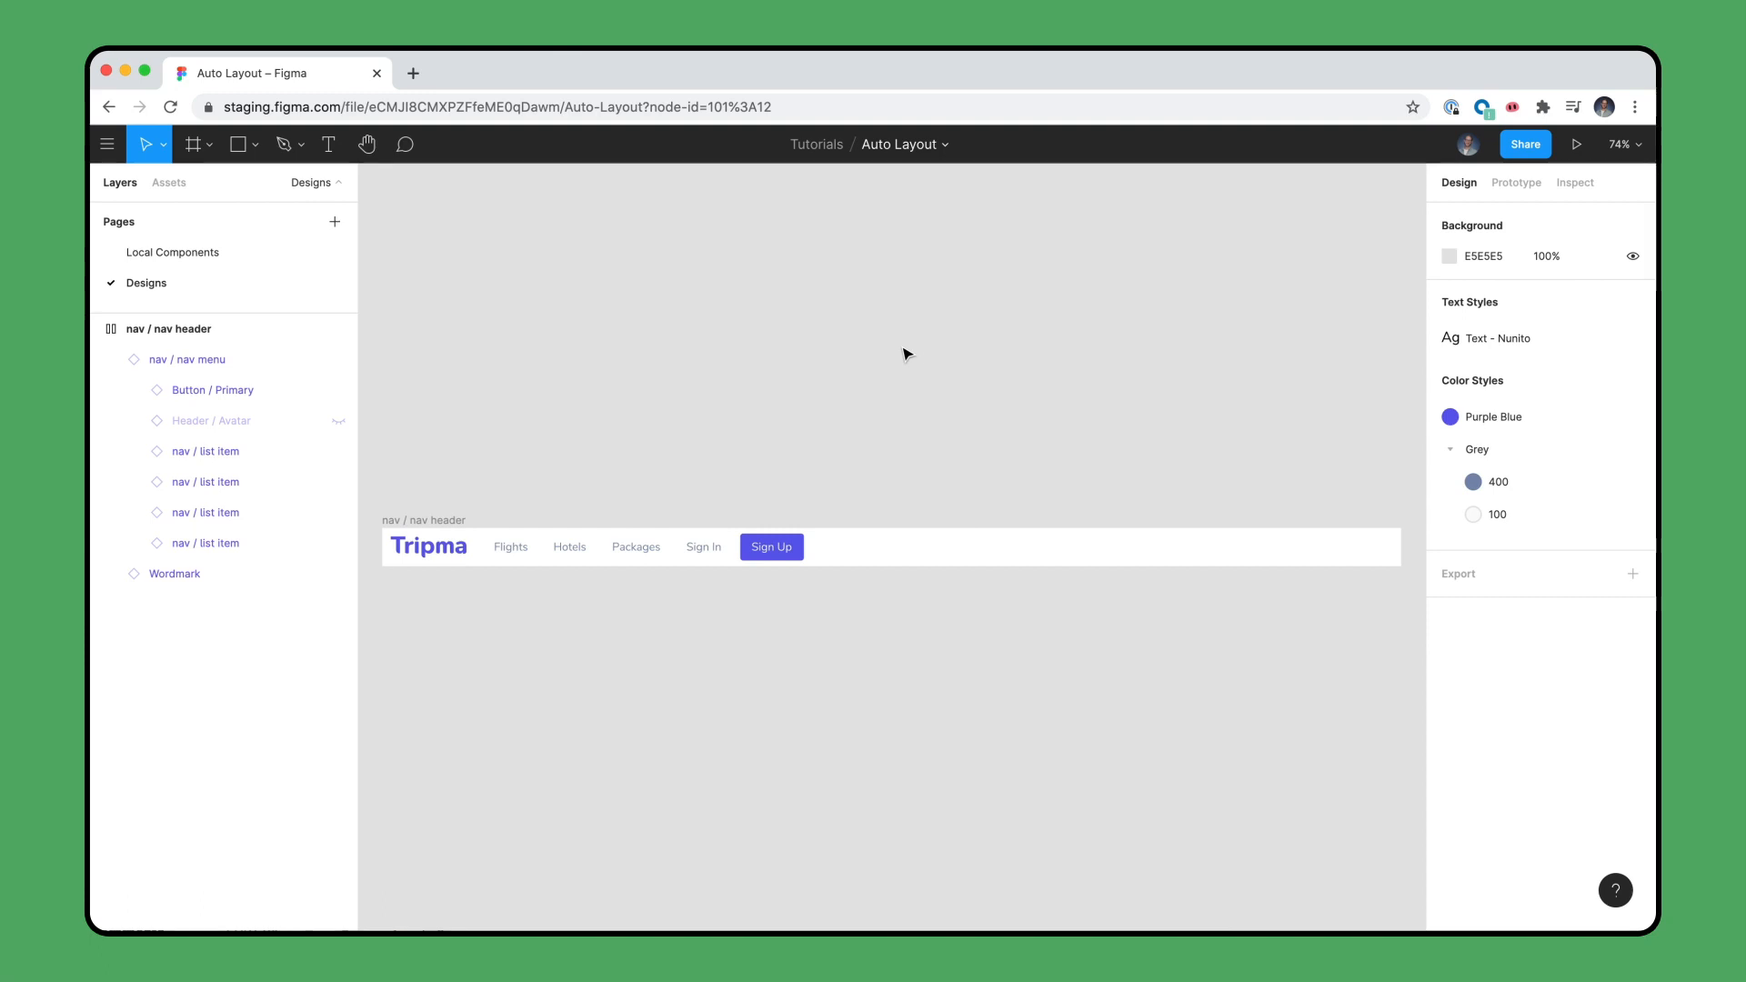
- Set the nav header frame's auto layout distribution to Space between
left_click(423, 520)
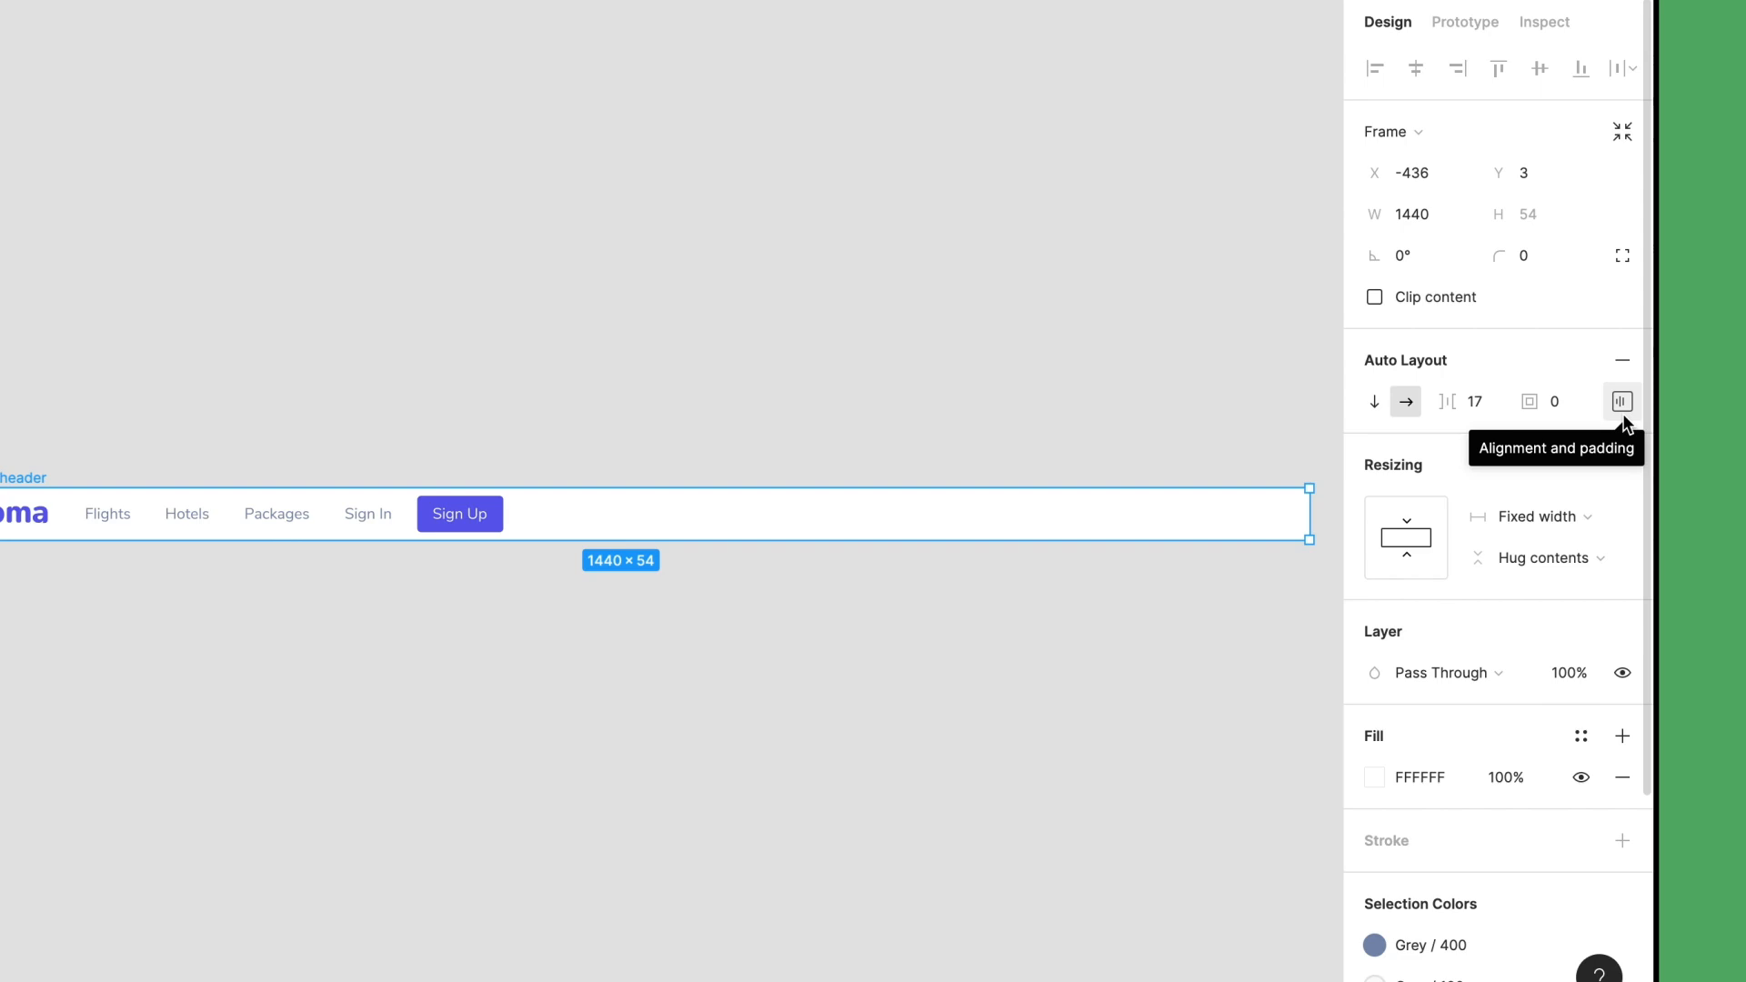
left_click(1622, 404)
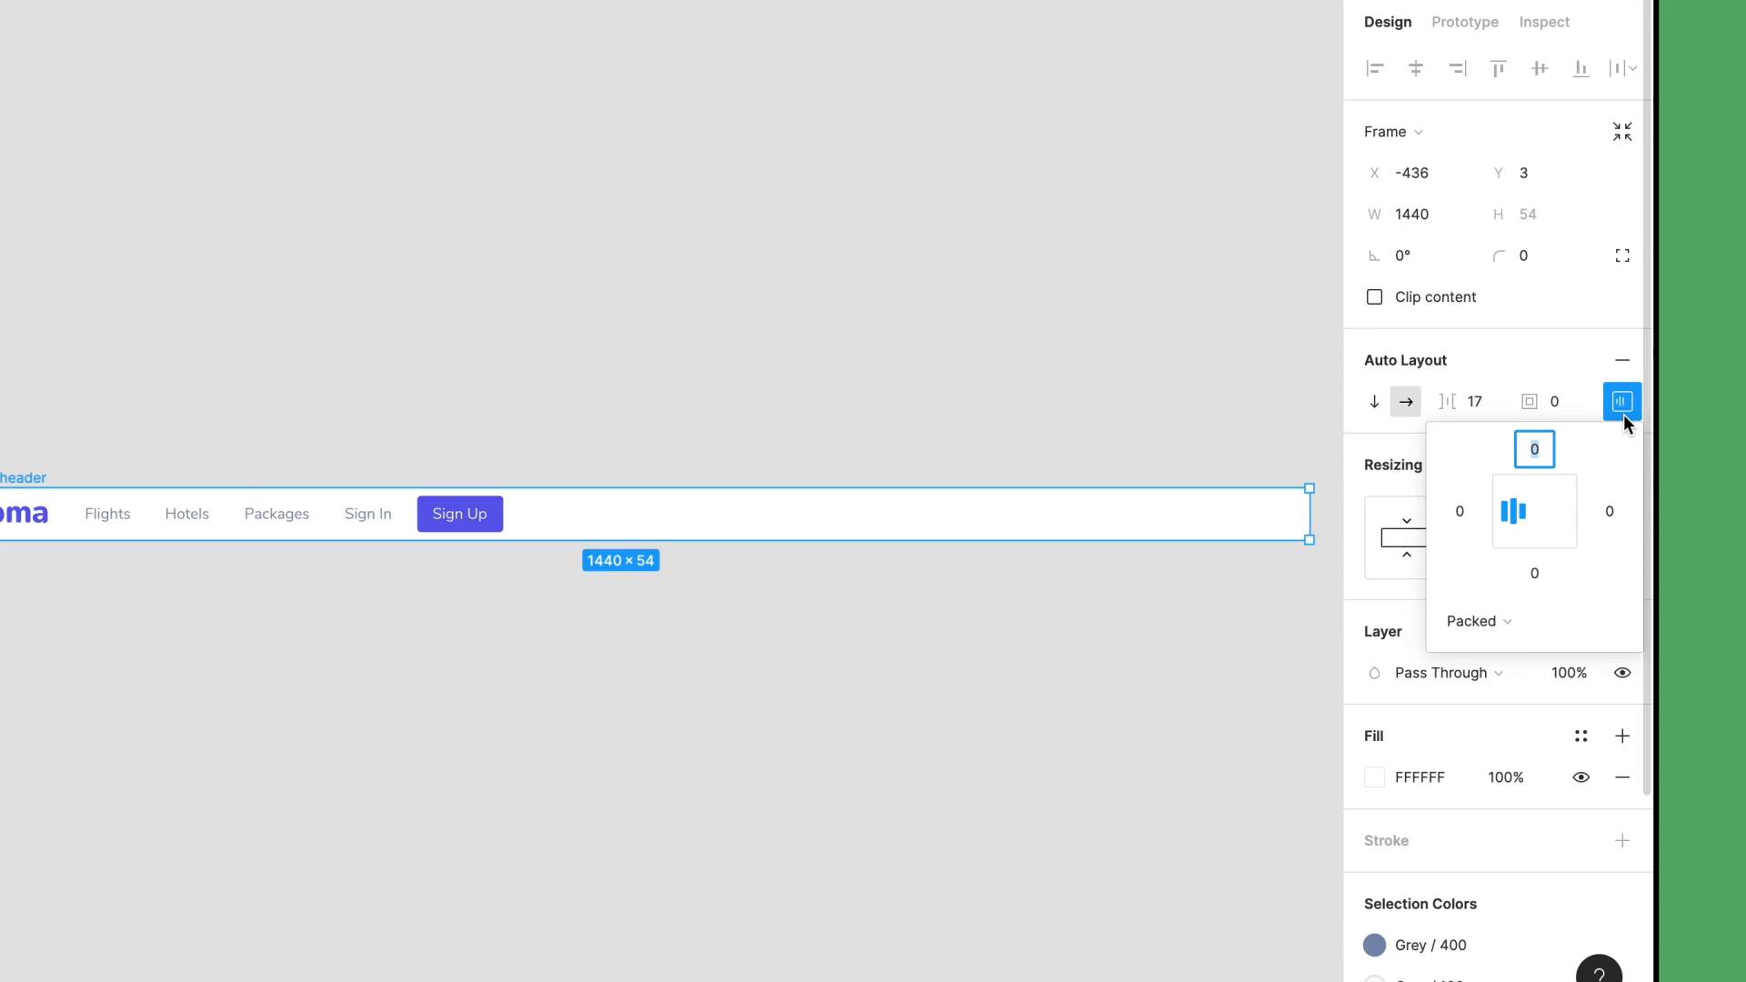
left_click(1531, 620)
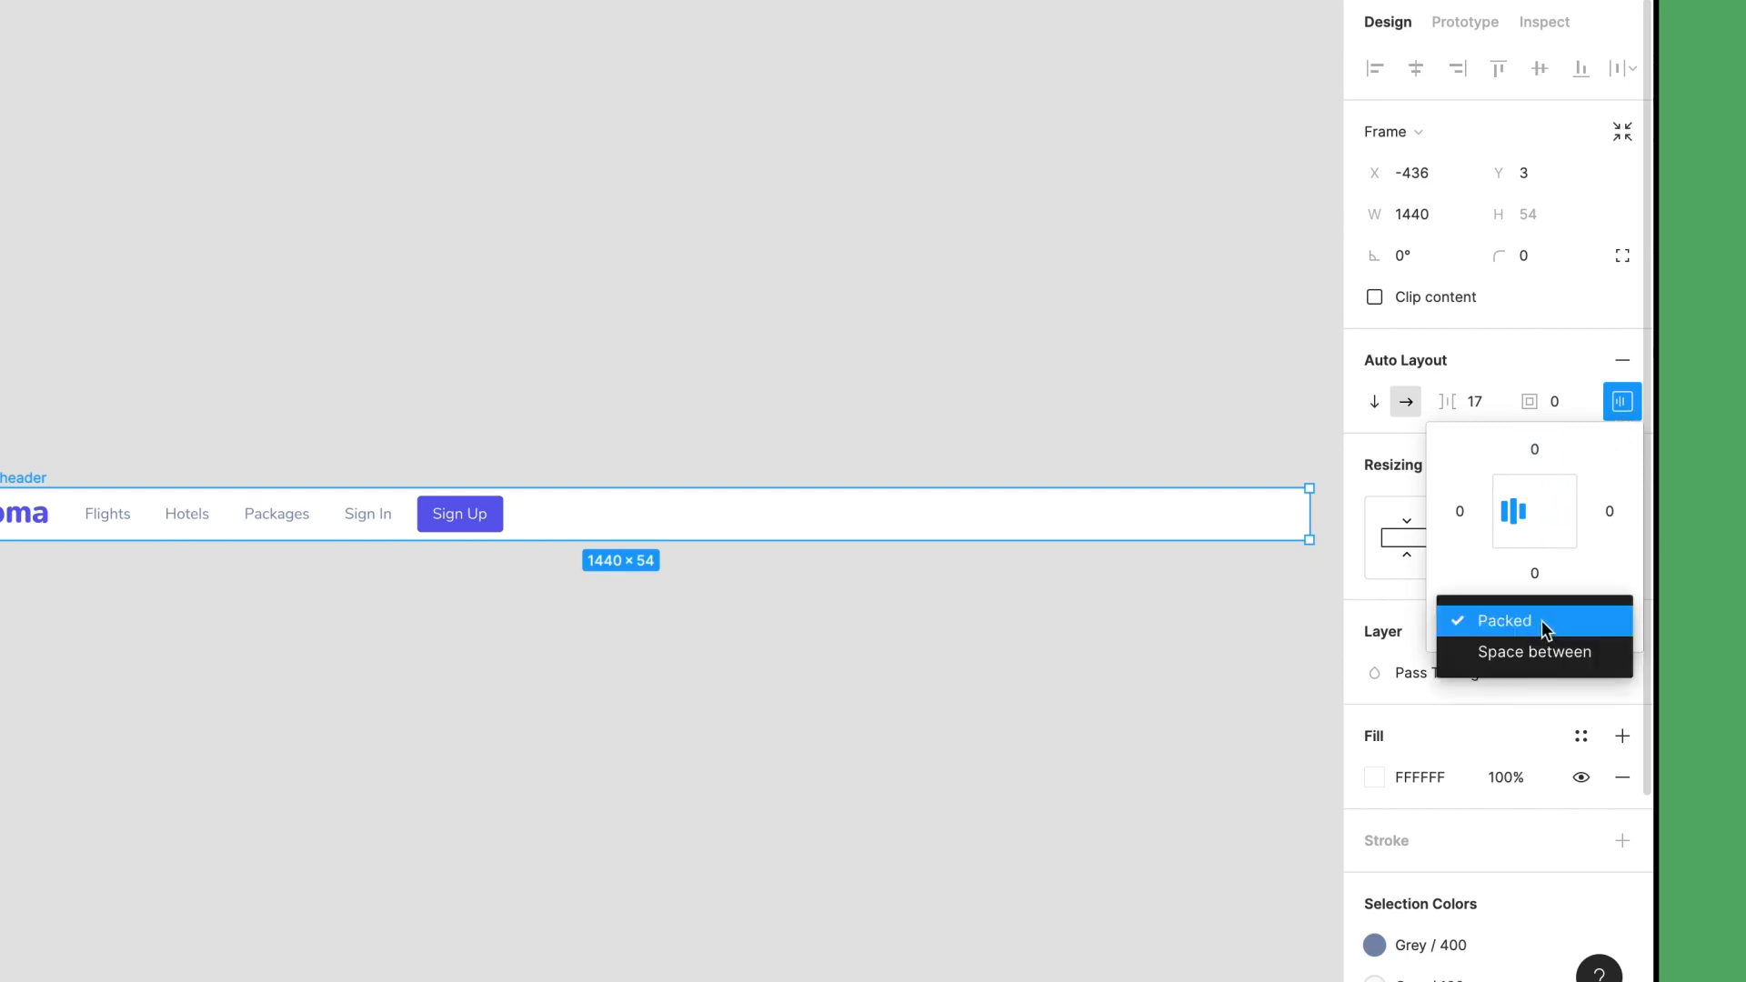
left_click(1607, 654)
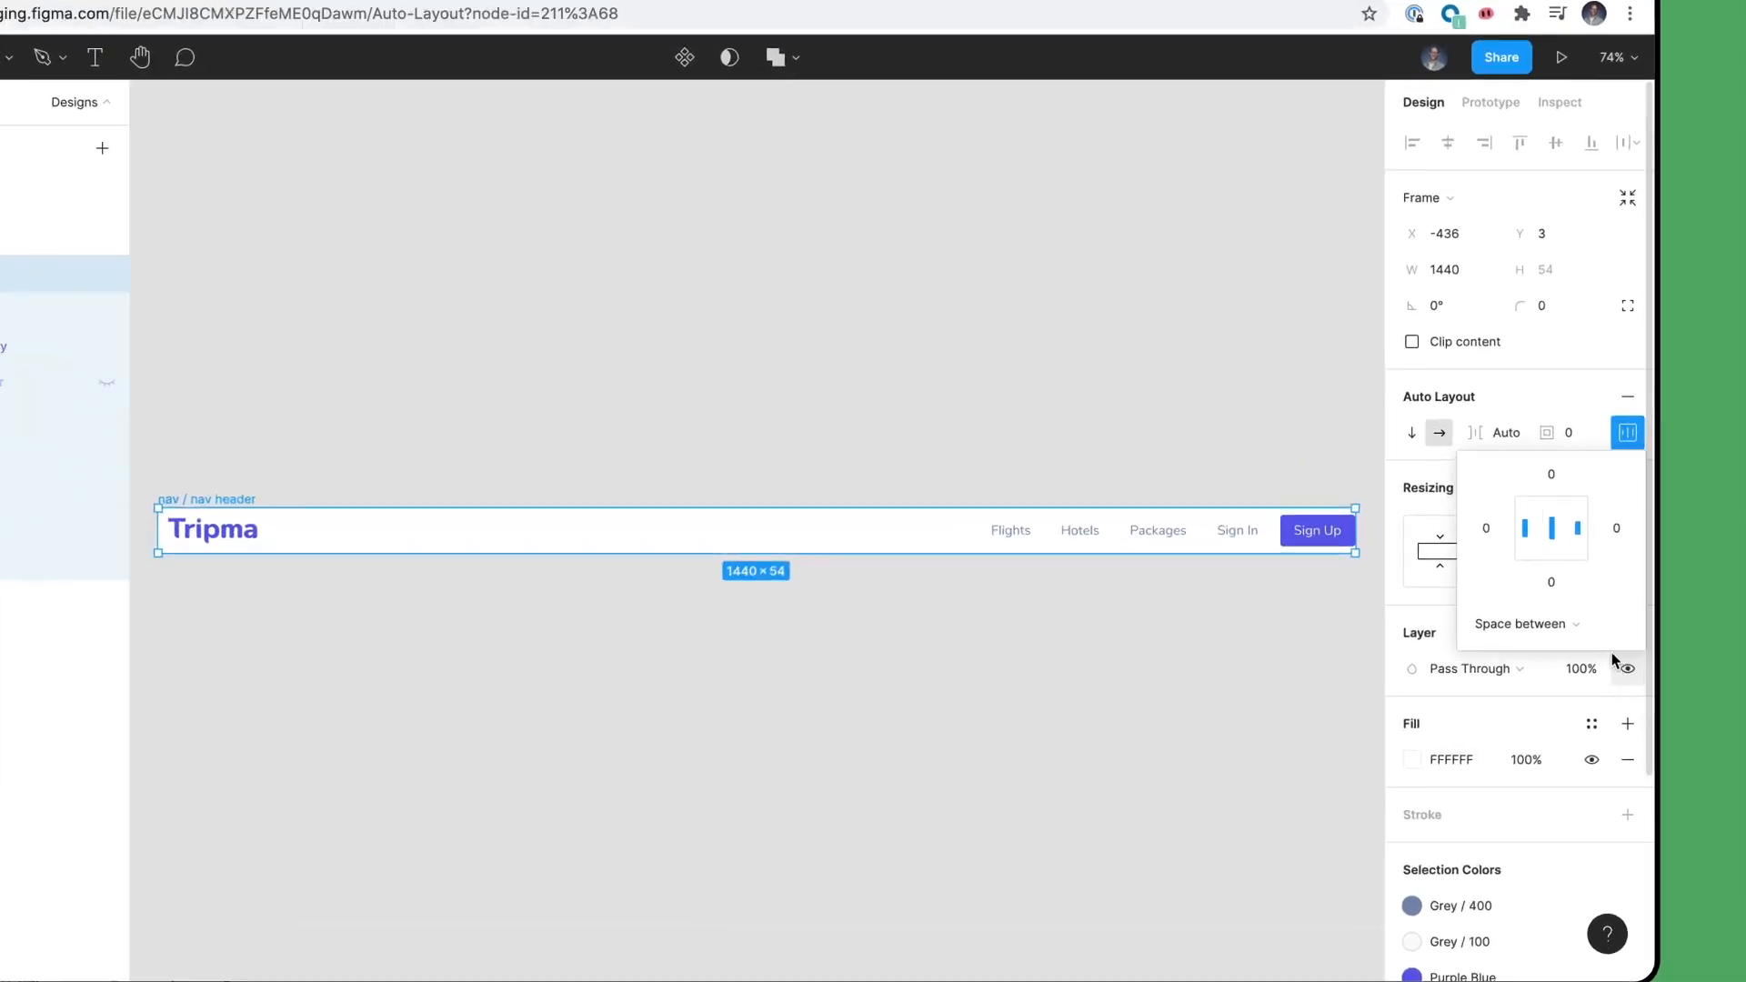
- Give the nav header auto layout padding of 24 on the left and right and 8 on the top and bottom
left_click(1486, 529)
type("24")
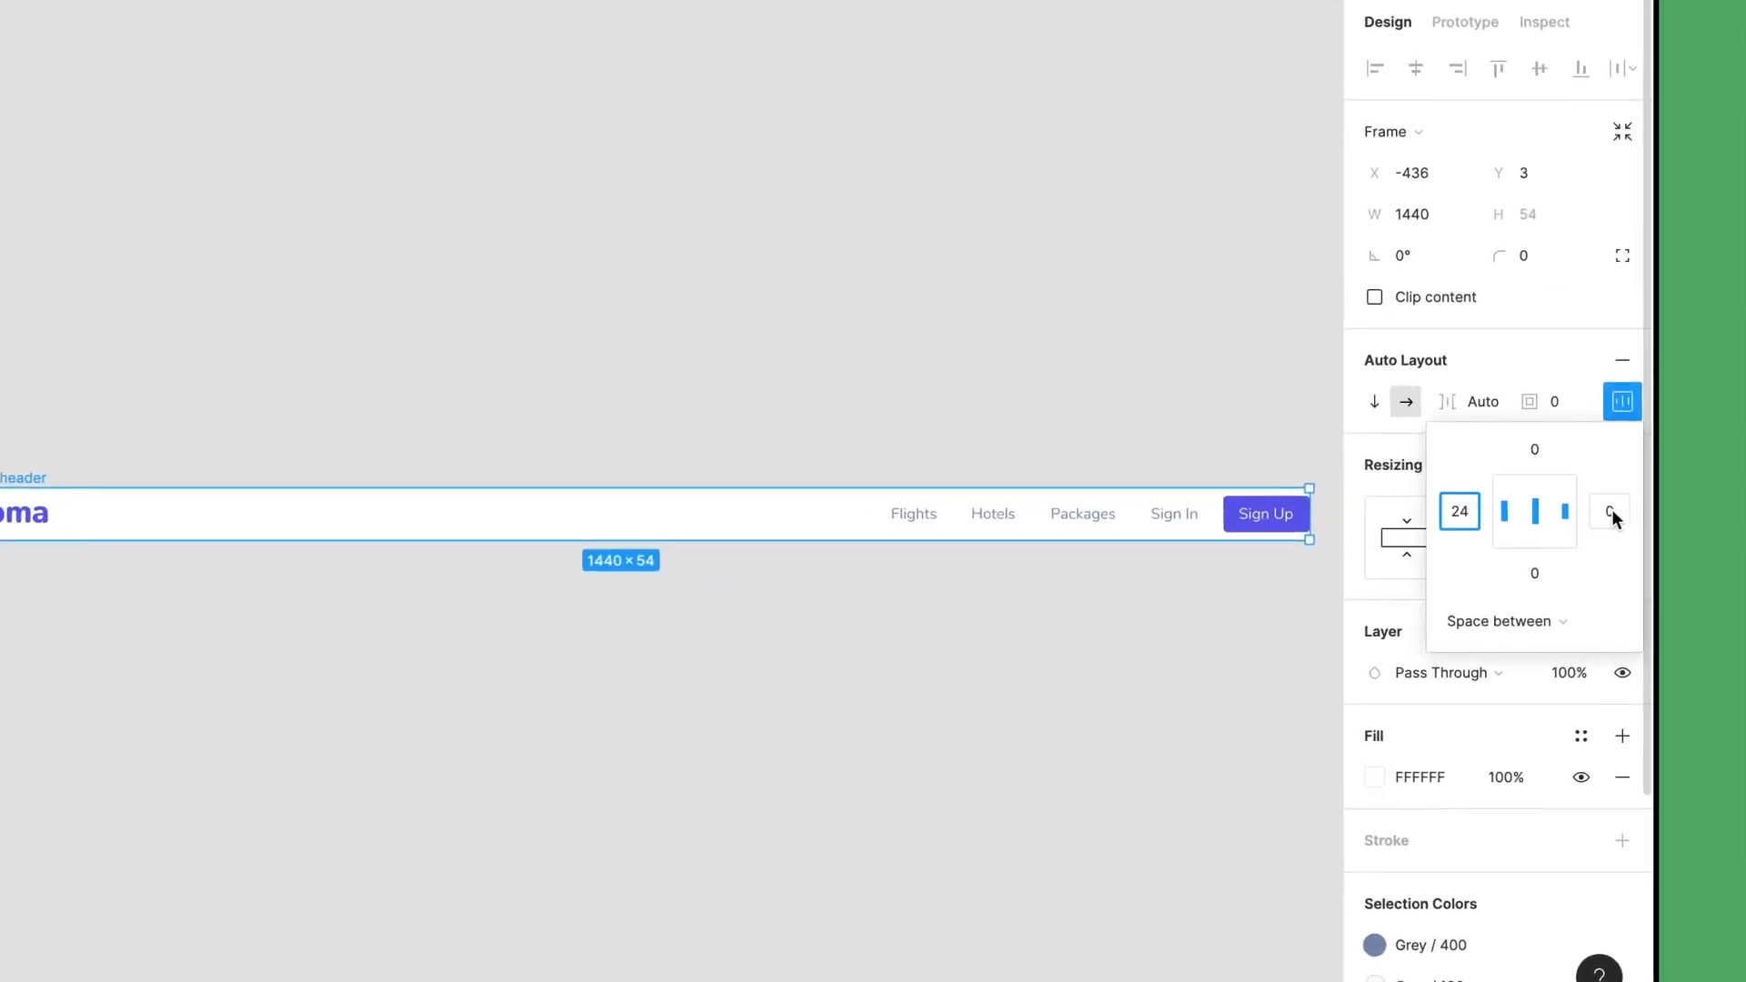
left_click(1616, 528)
type("24")
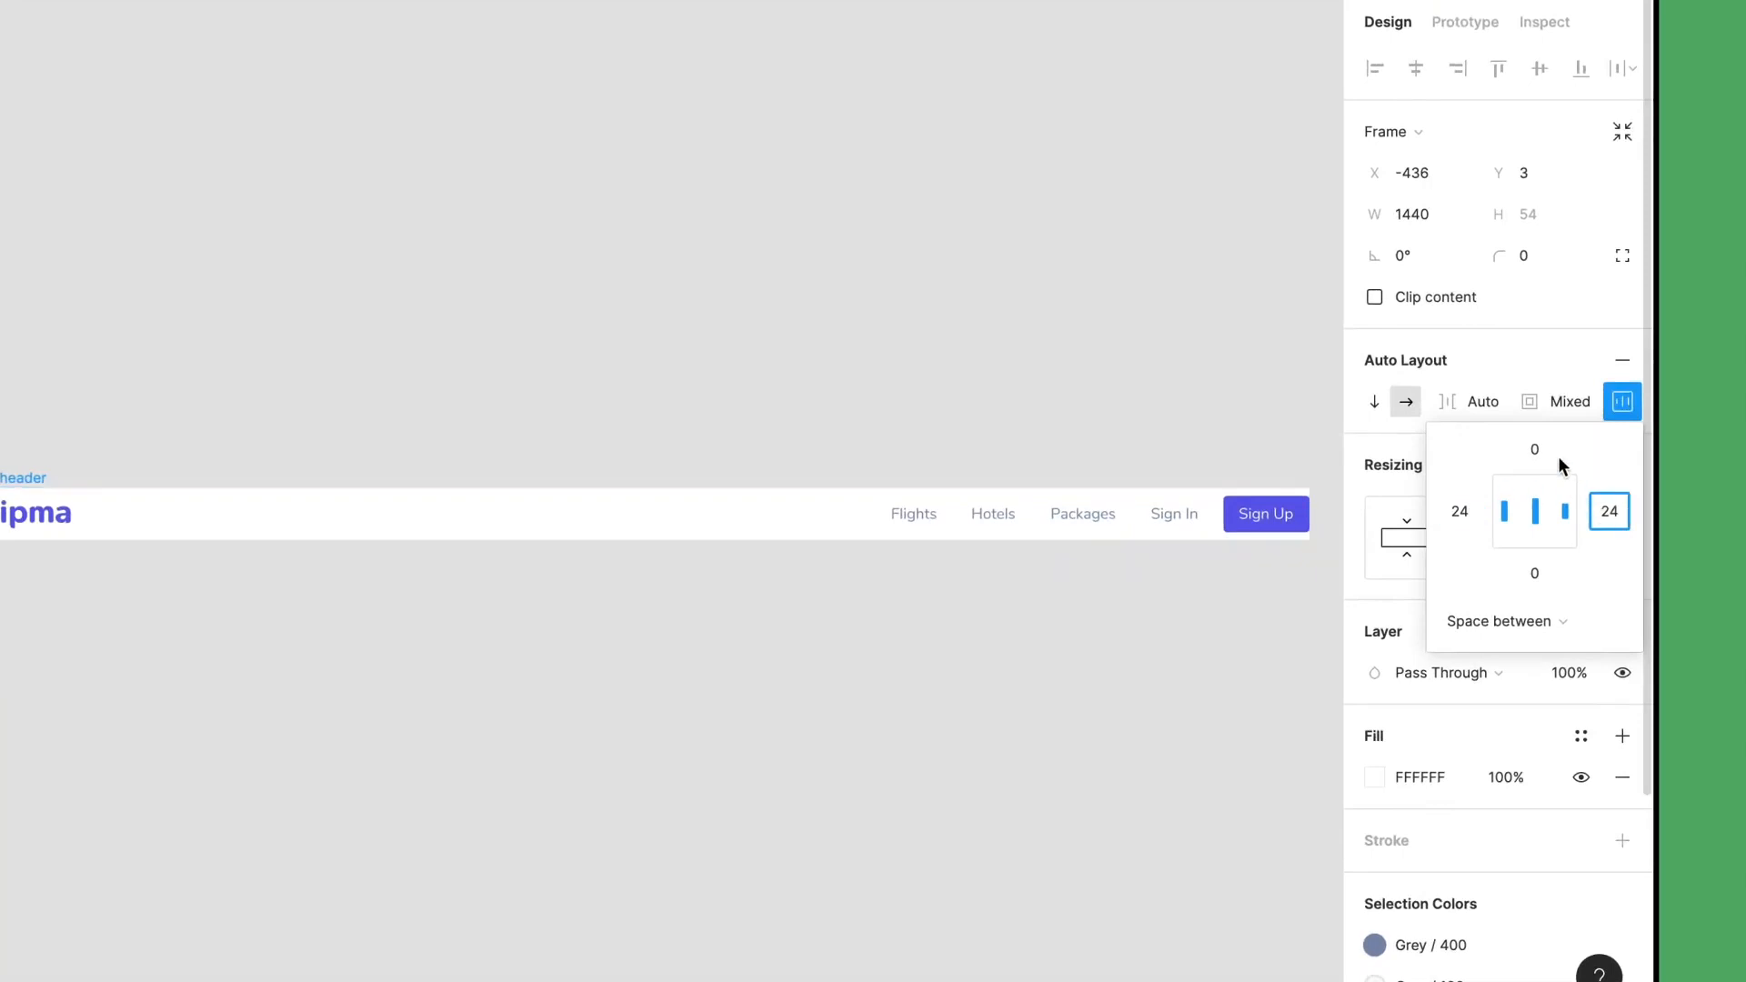
left_click(1537, 449)
type("8")
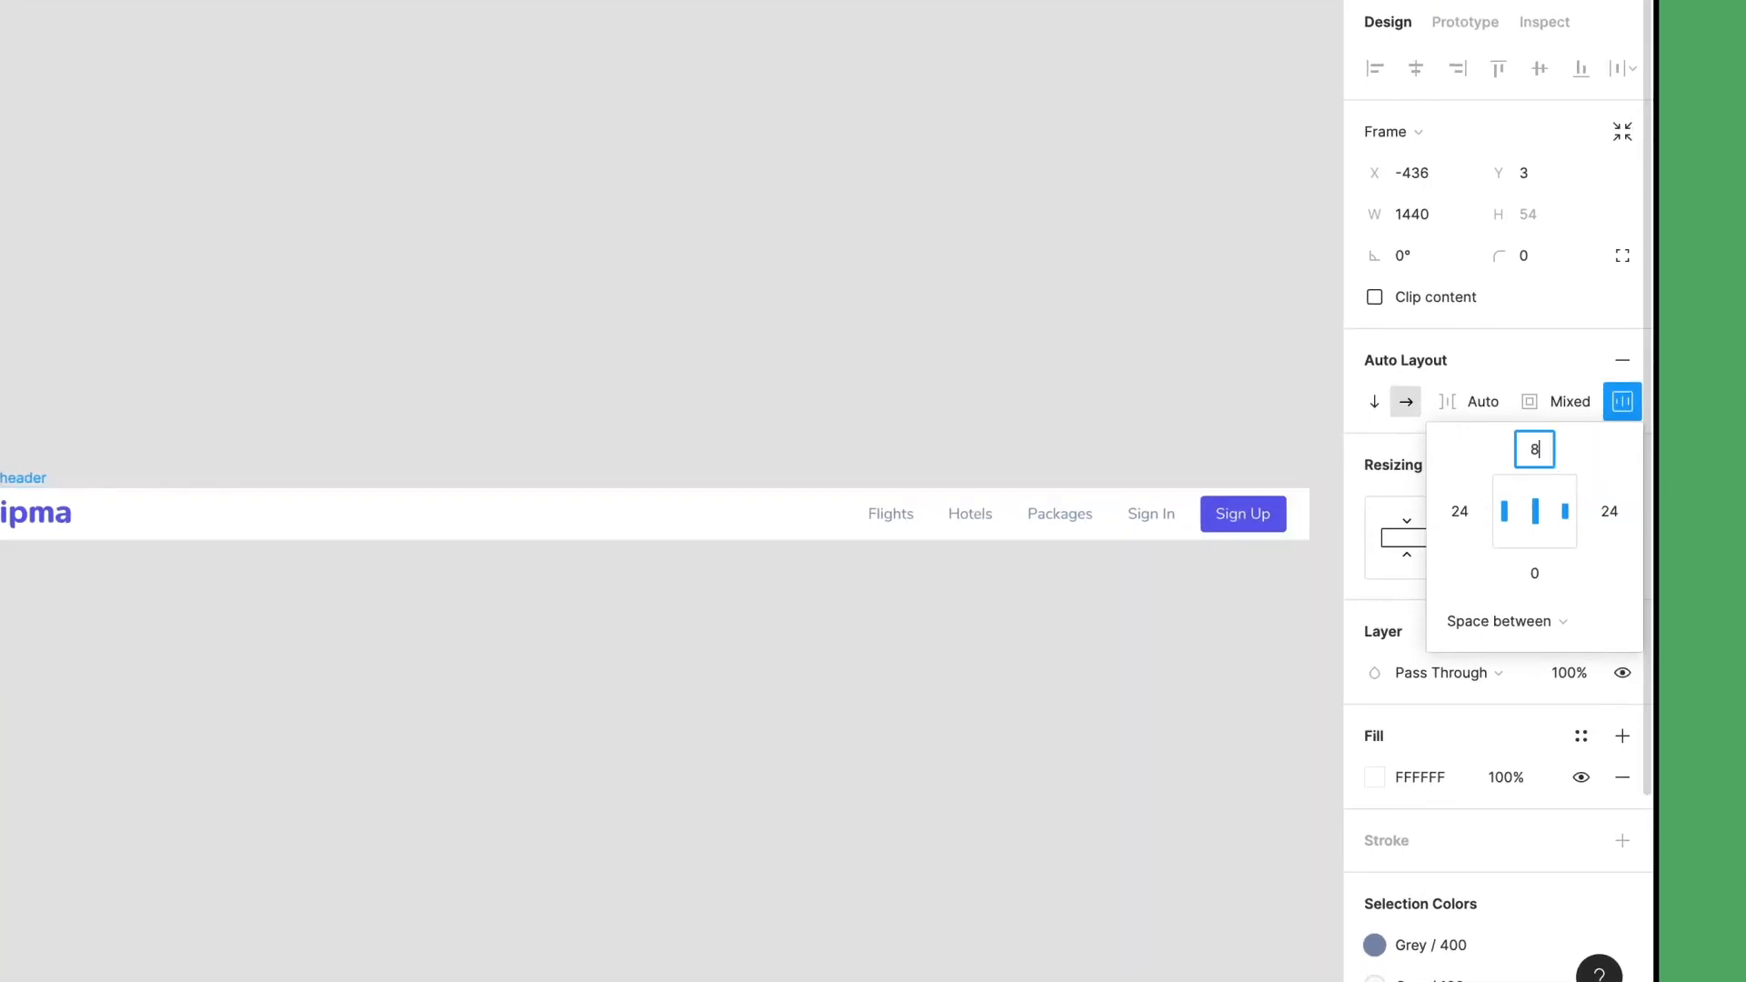
left_click(1538, 573)
type("8")
key("Return")
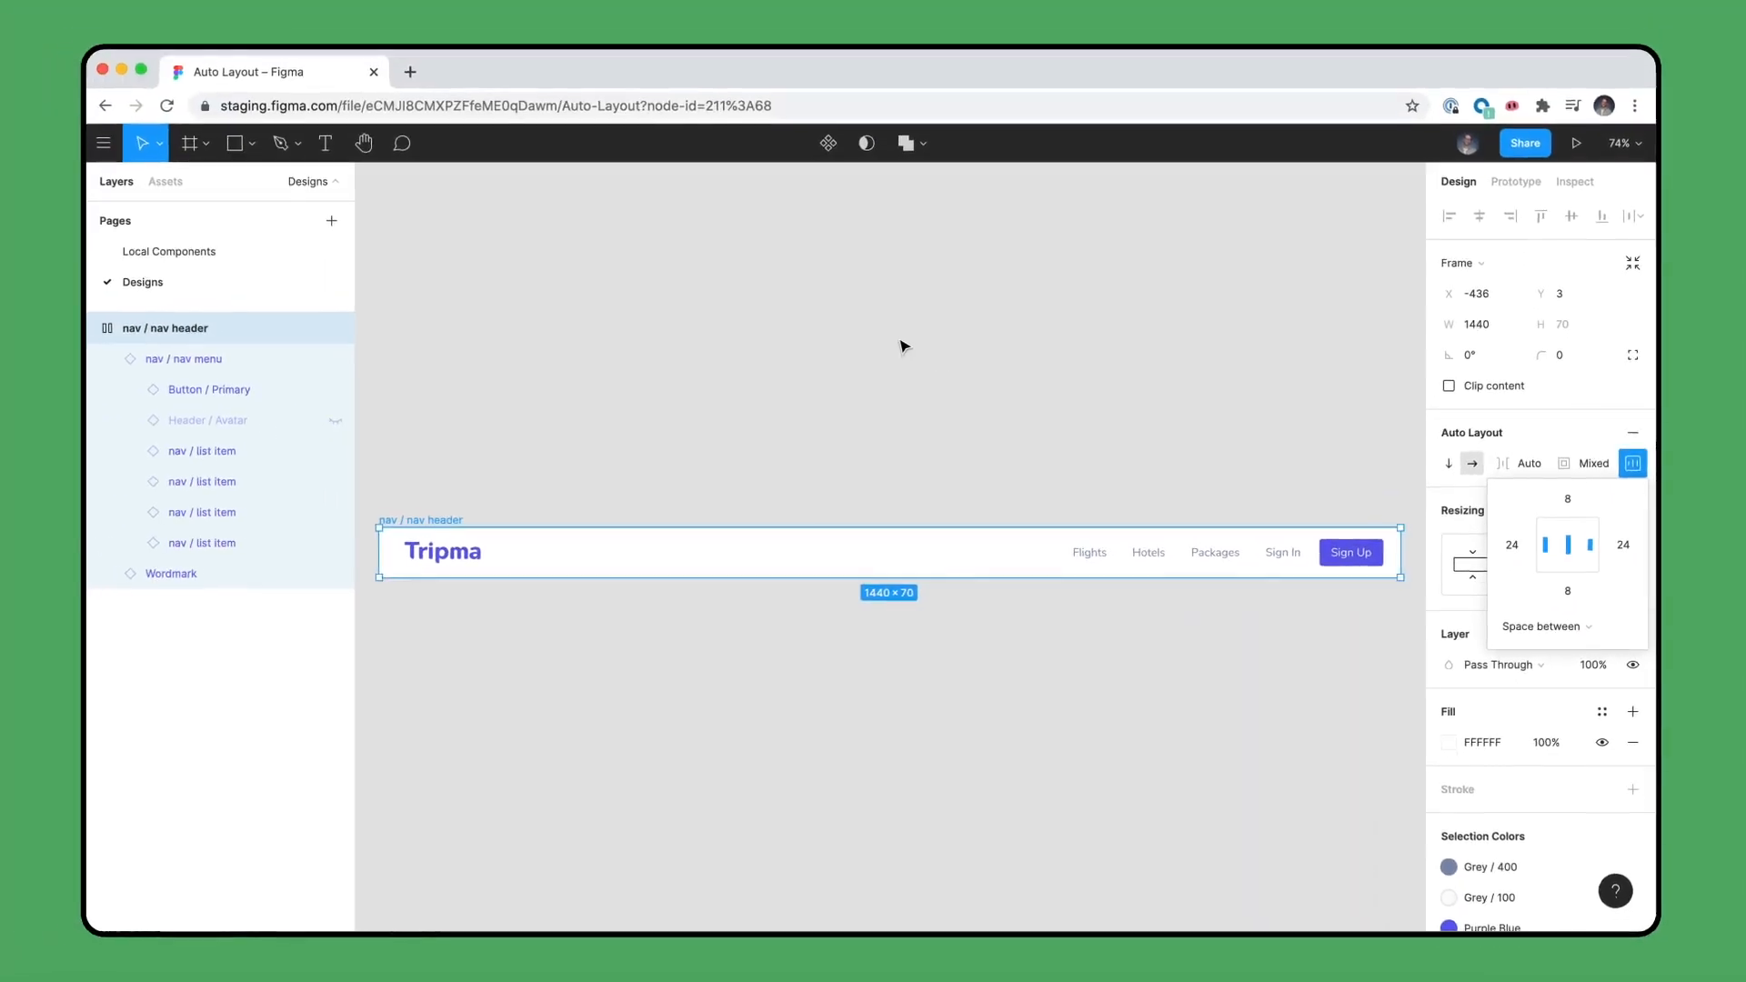
left_click(898, 342)
- Turn the nav header frame into a component and move it to the Local Components page
left_click(452, 523)
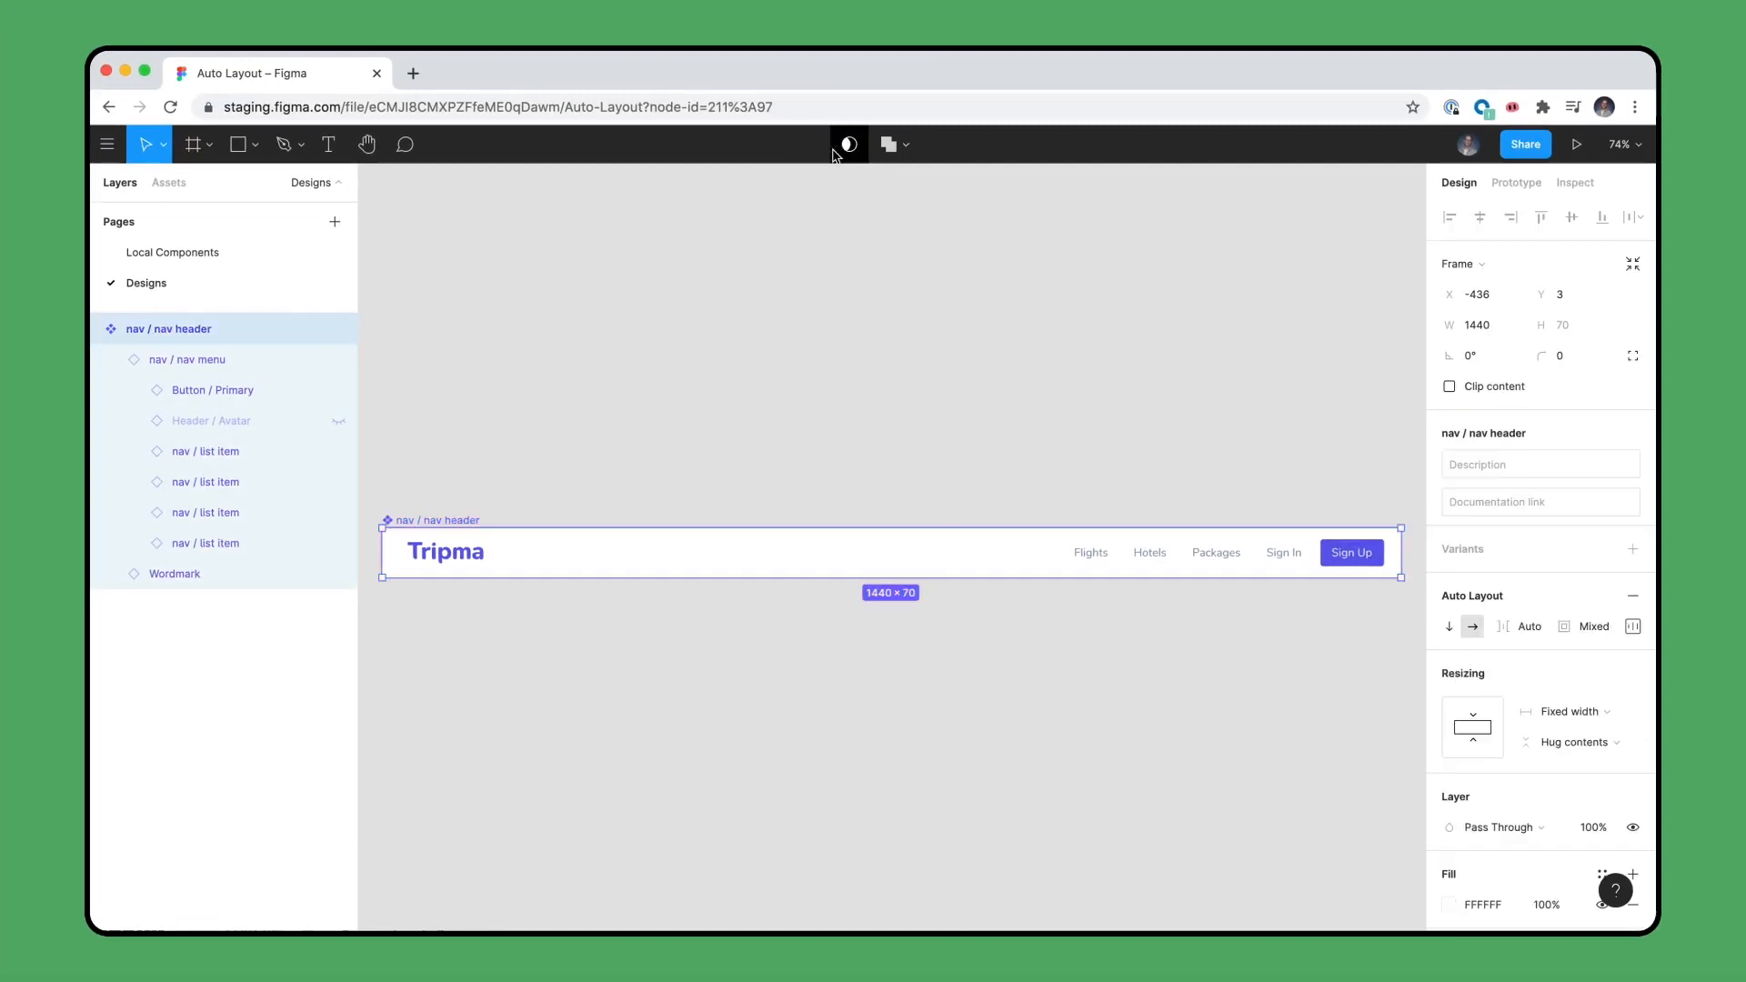
right_click(461, 526)
mouse_move(597, 417)
left_click(802, 419)
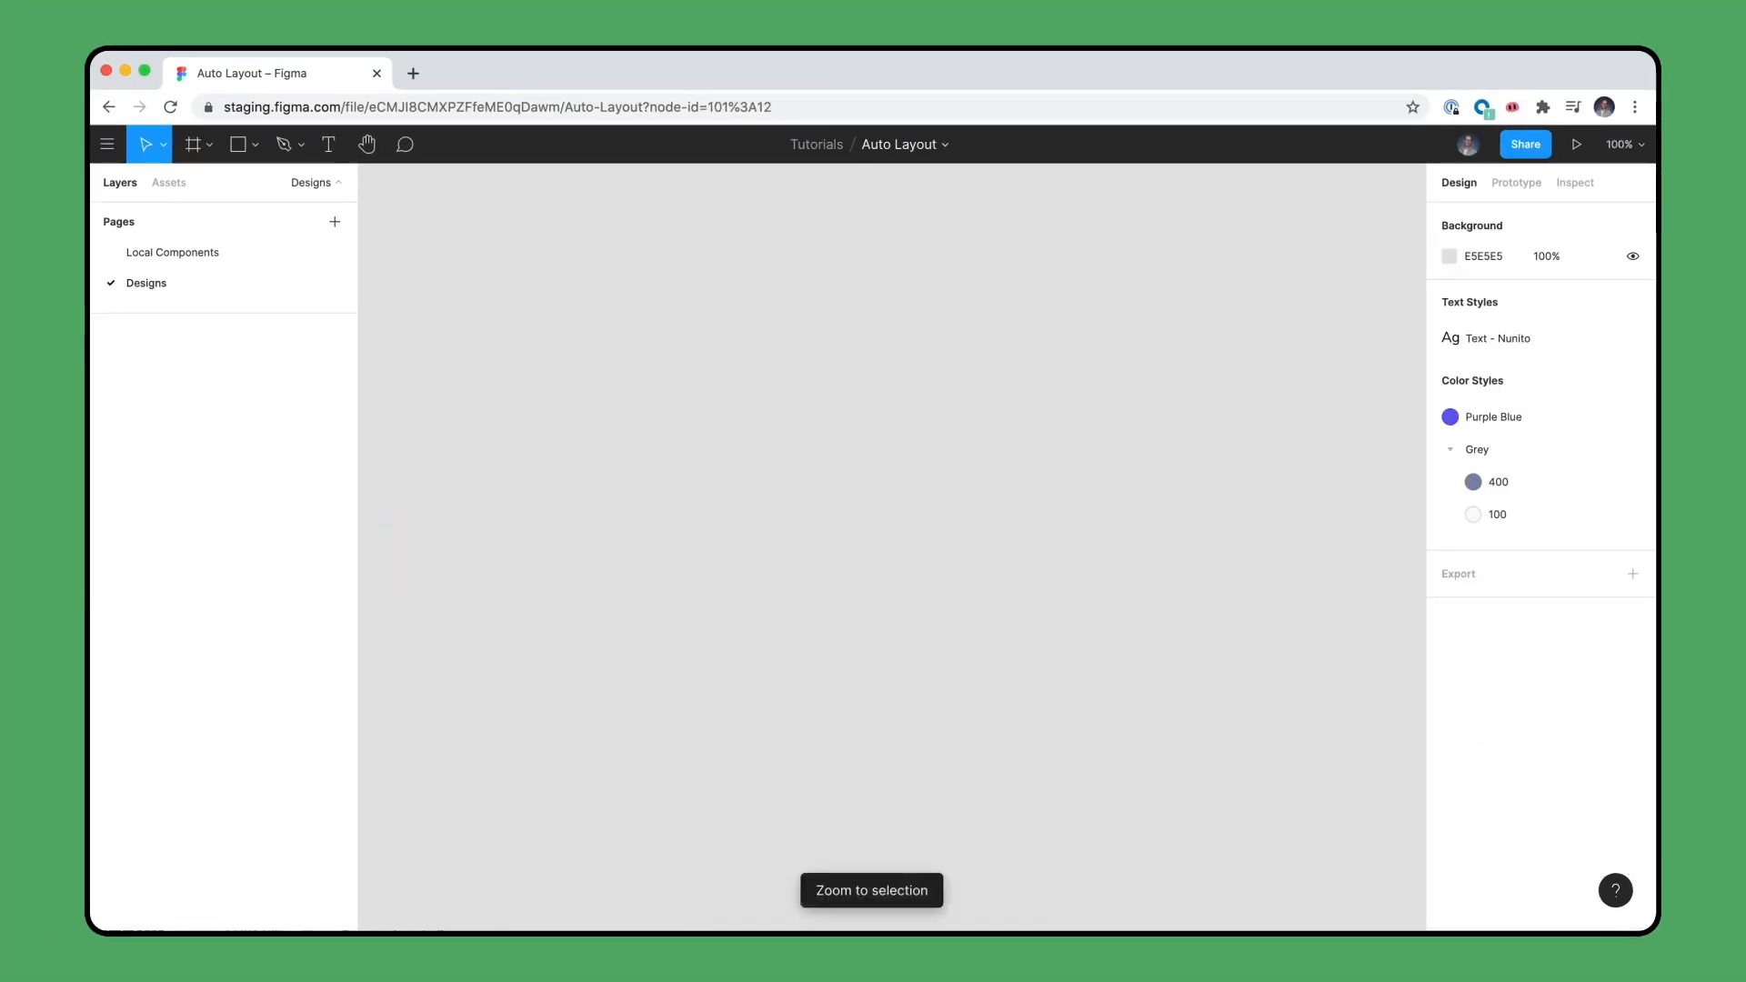
- Add a 1440 × 900 MacBook Pro frame to the empty Designs page
key("f")
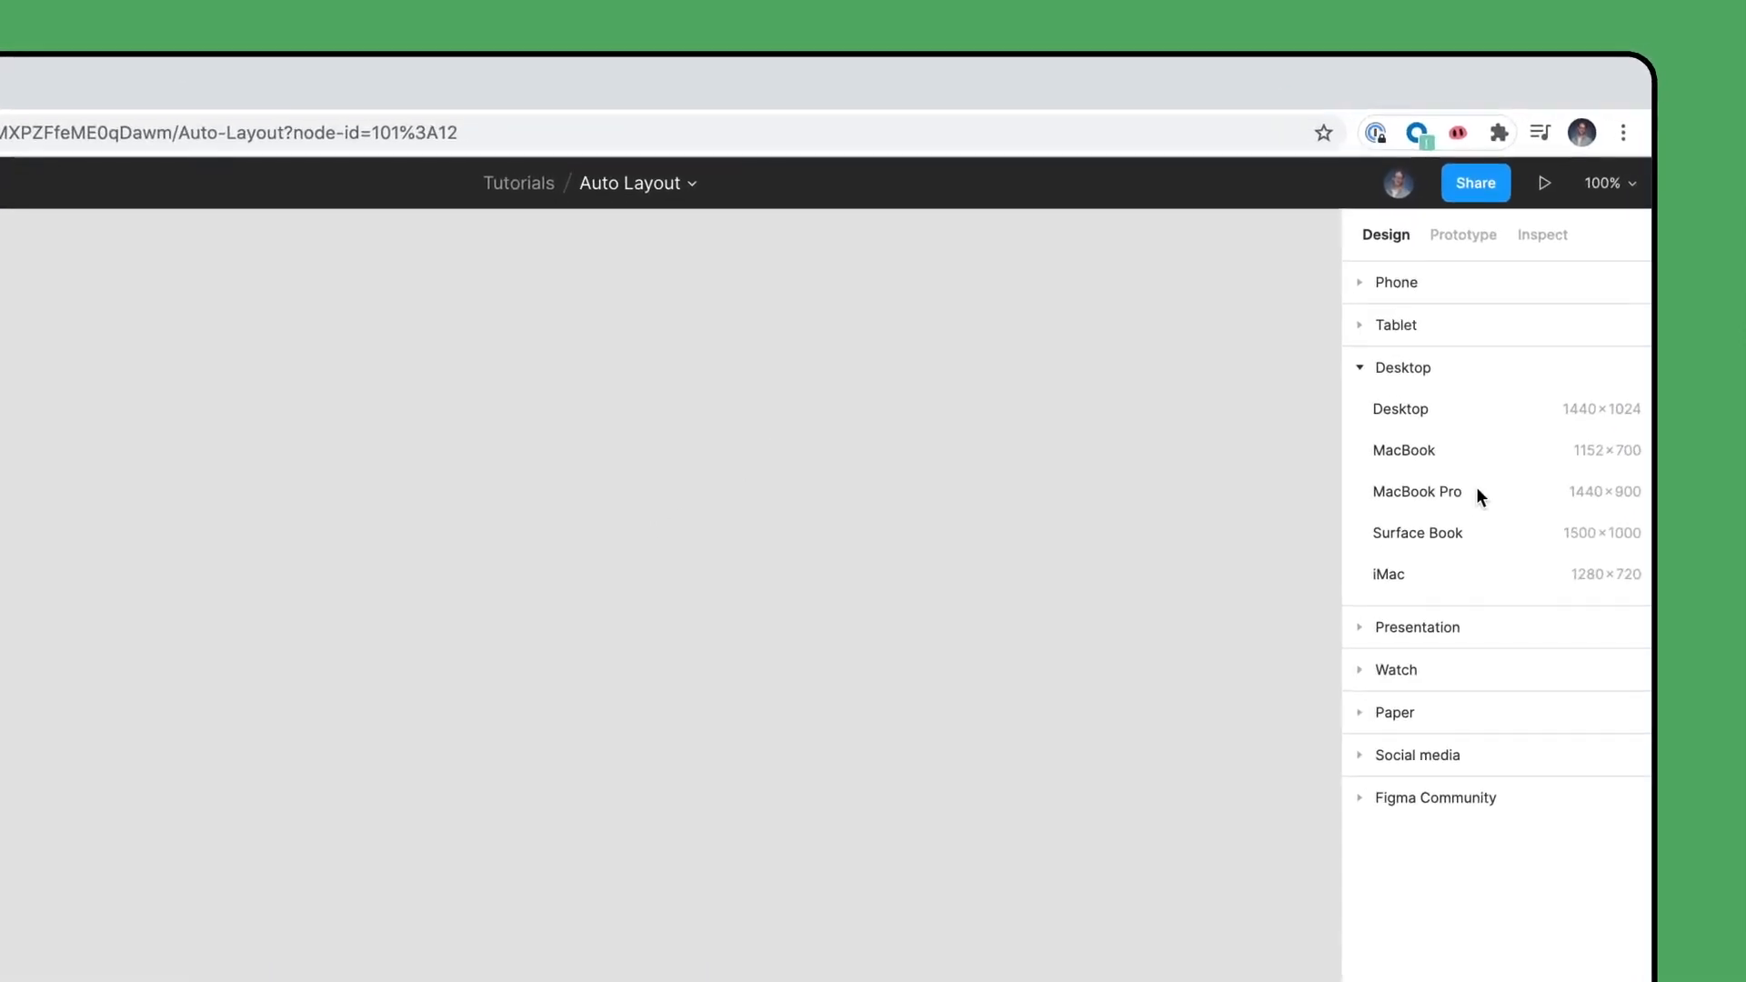
left_click(1475, 494)
left_click(607, 243)
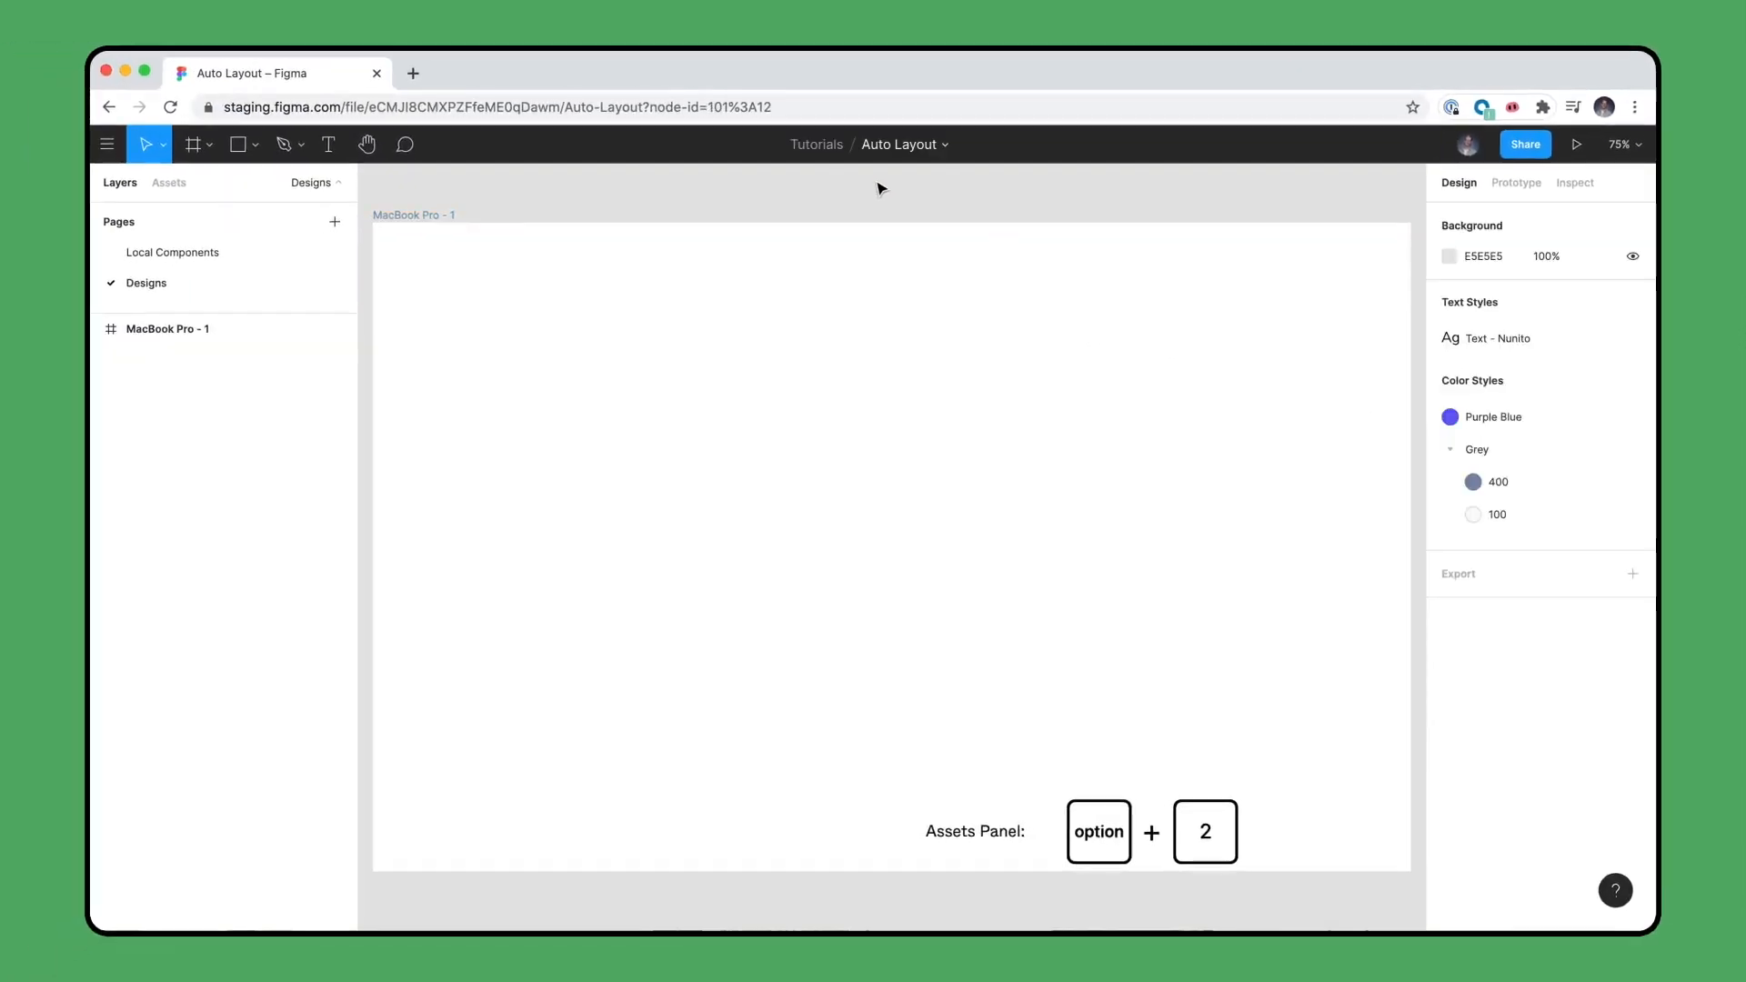
- Insert a nav header component instance into the MacBook Pro frame and align it to the frame's top edge at X 0, Y 0
key("alt+2")
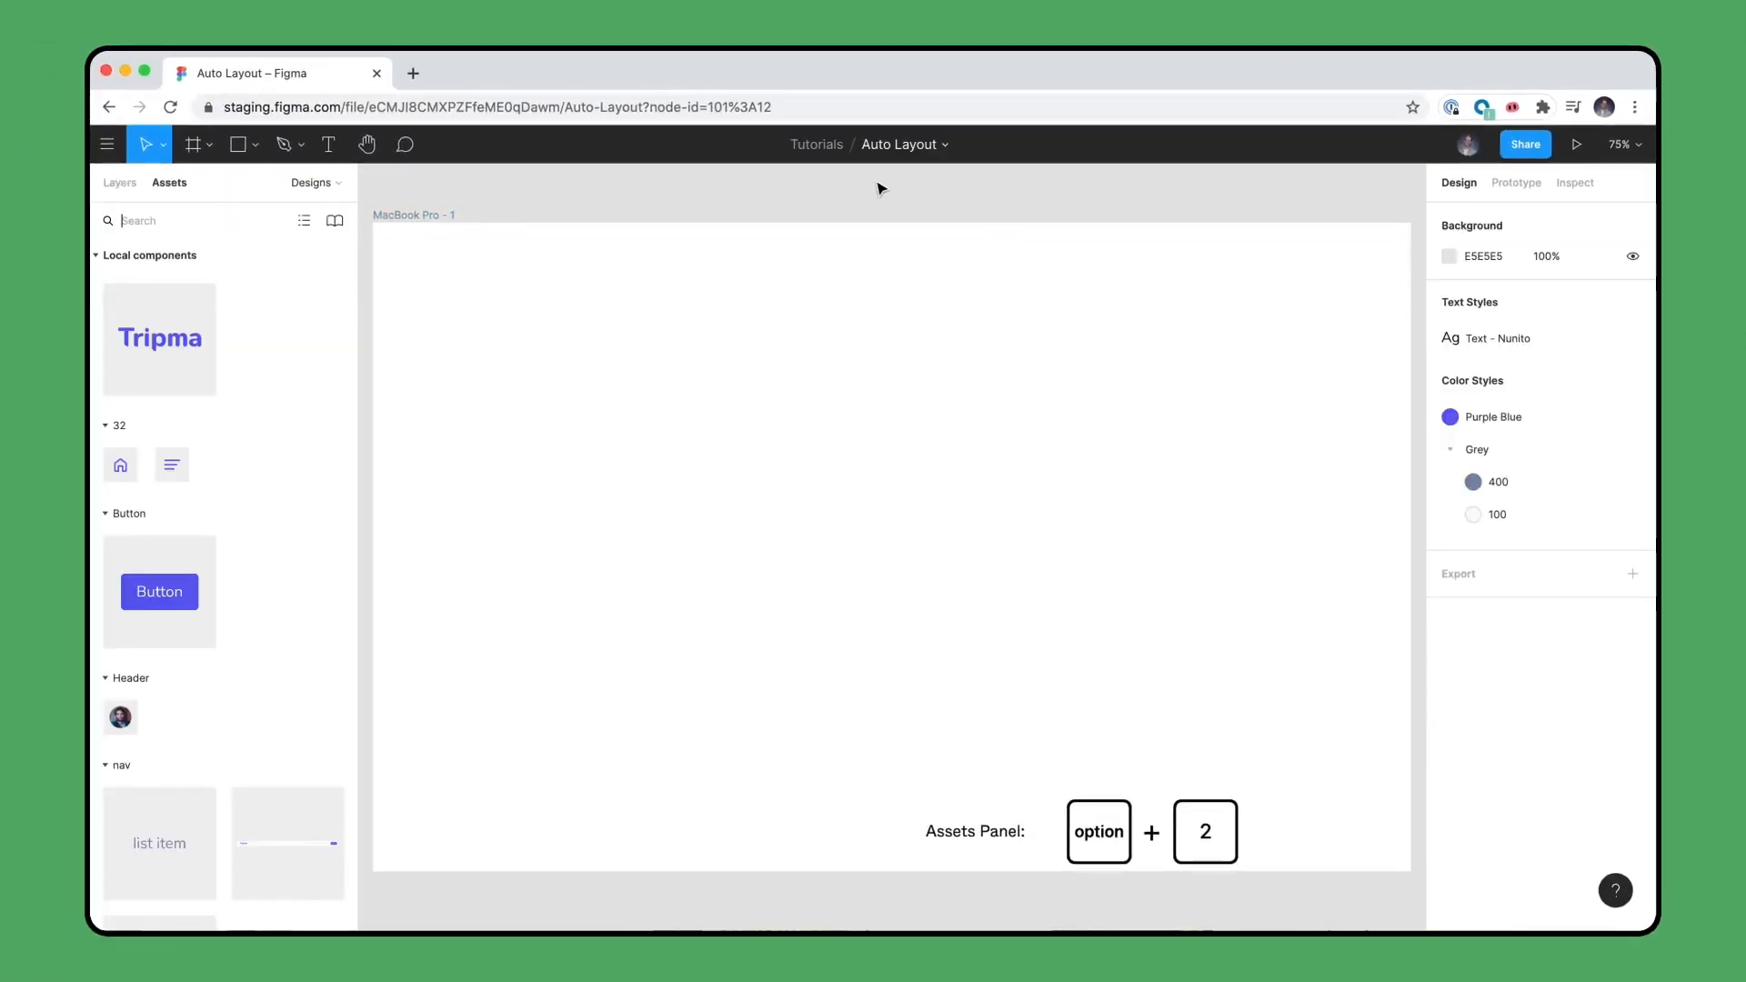
left_click_drag(305, 796, 894, 486)
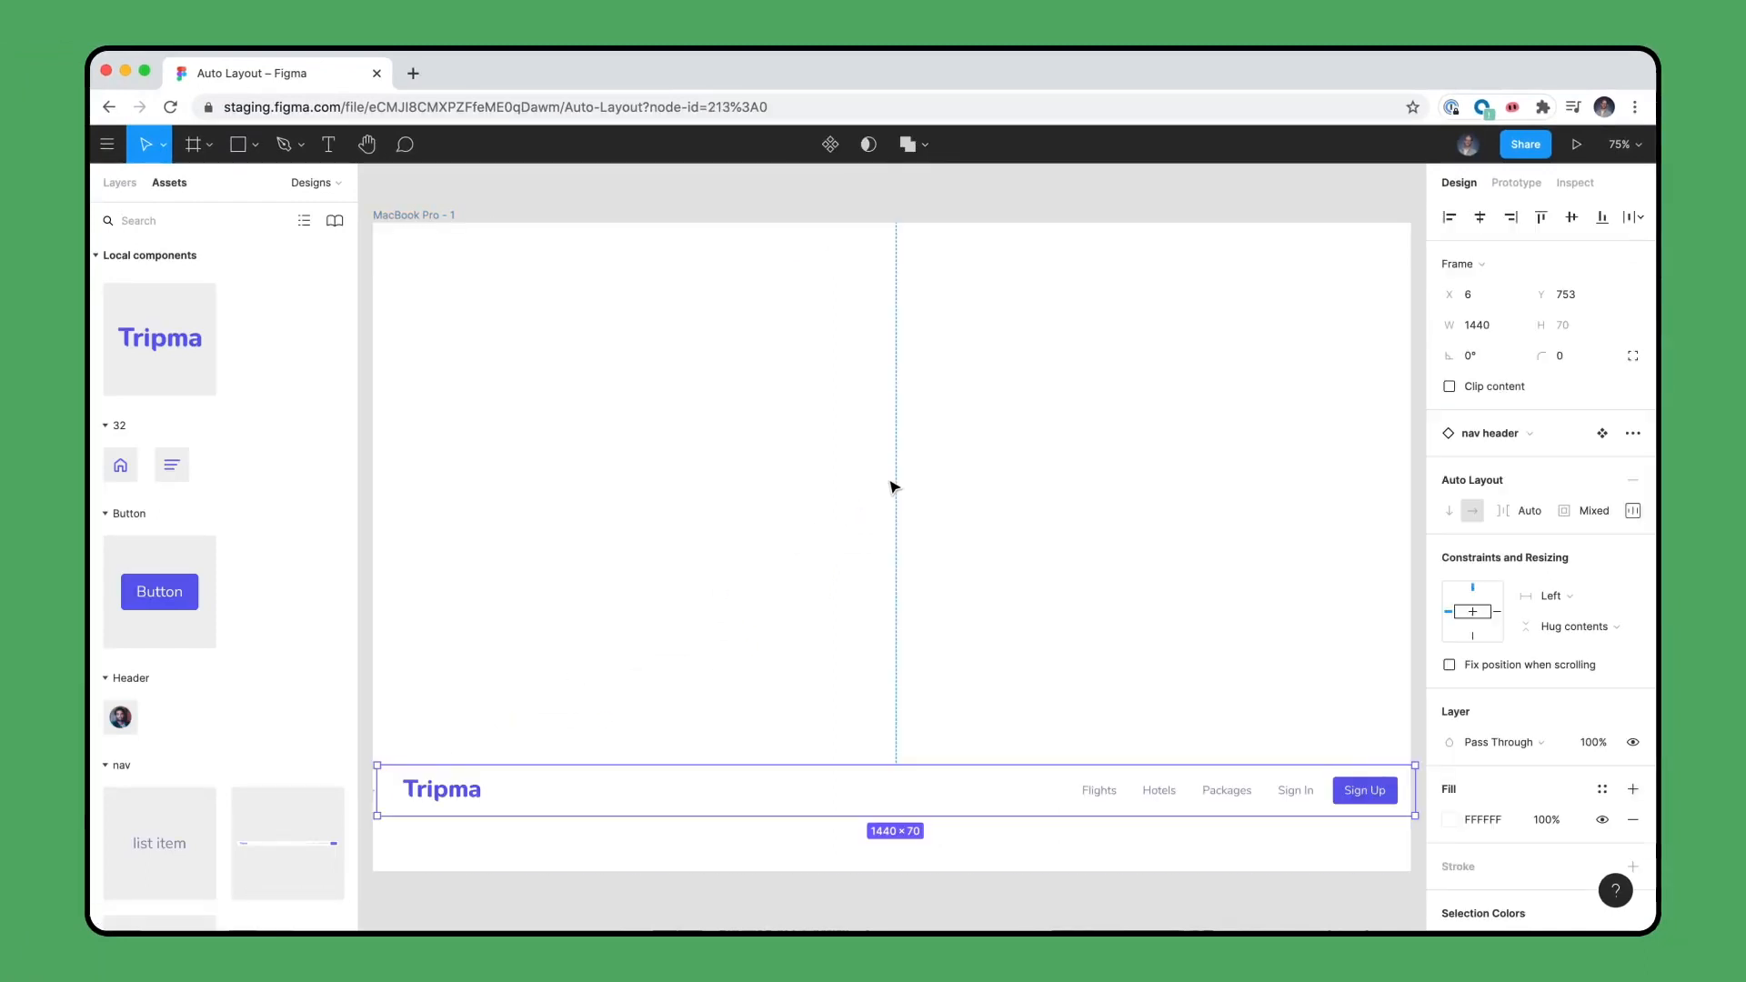
key("alt+1")
left_click(942, 193)
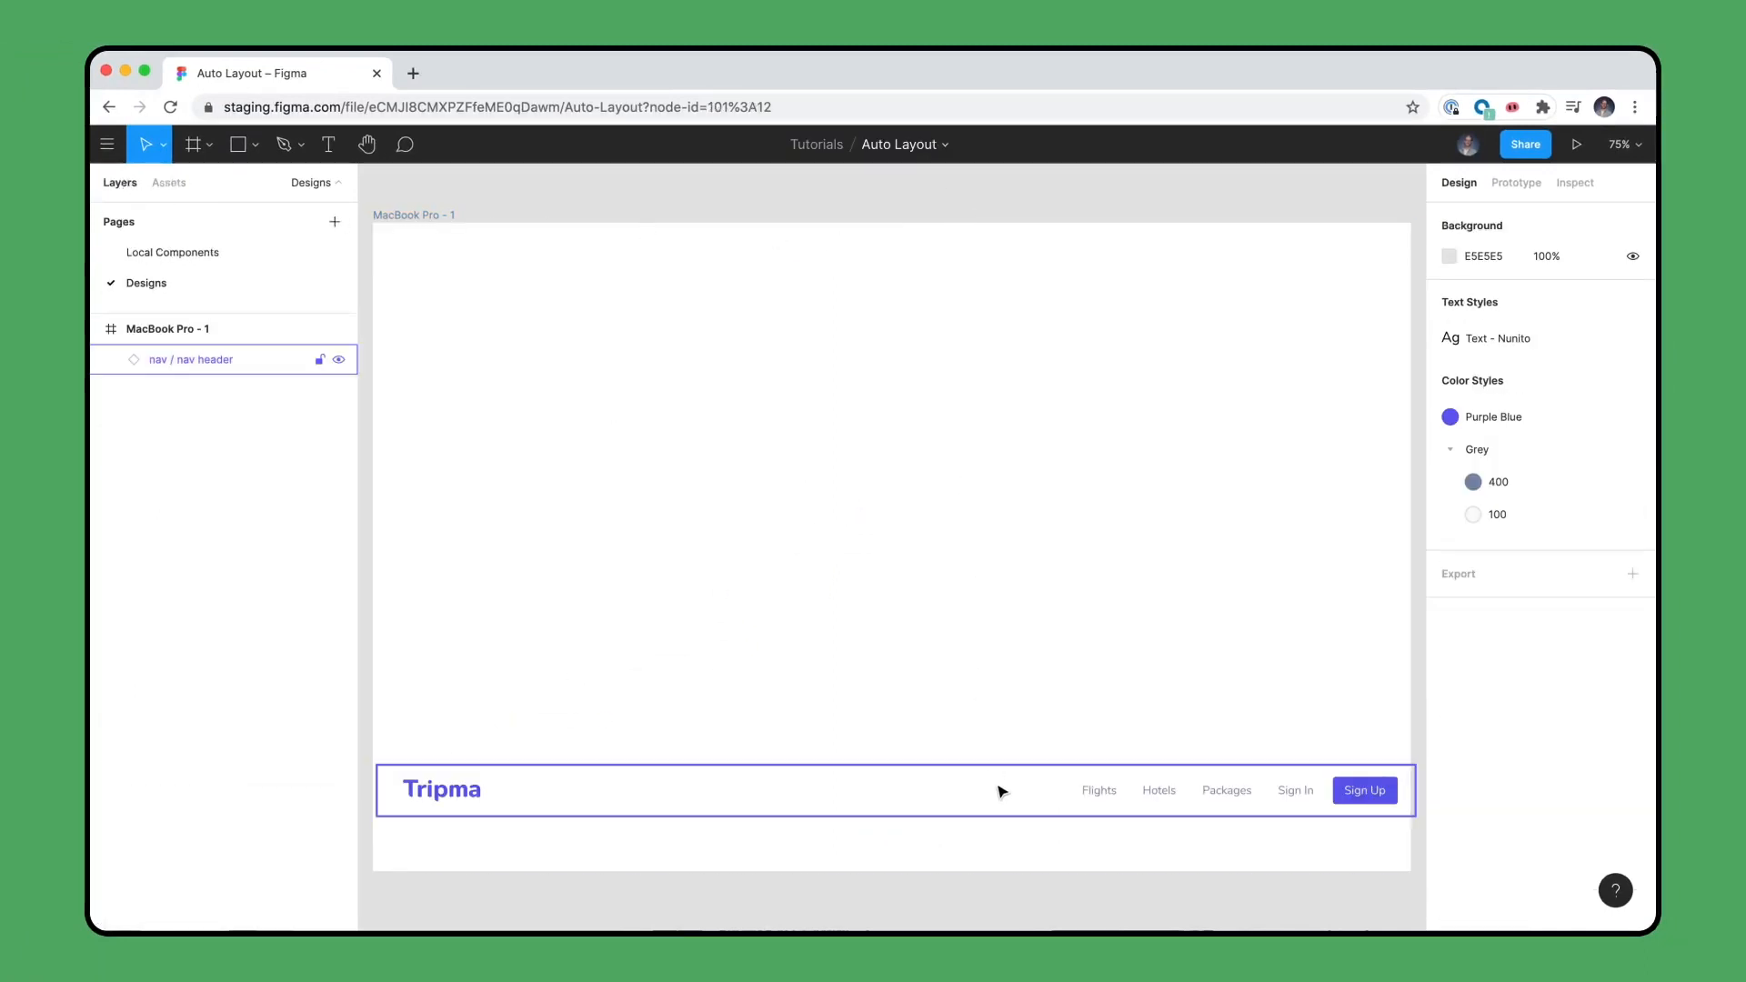
left_click(1000, 791)
left_click(1541, 216)
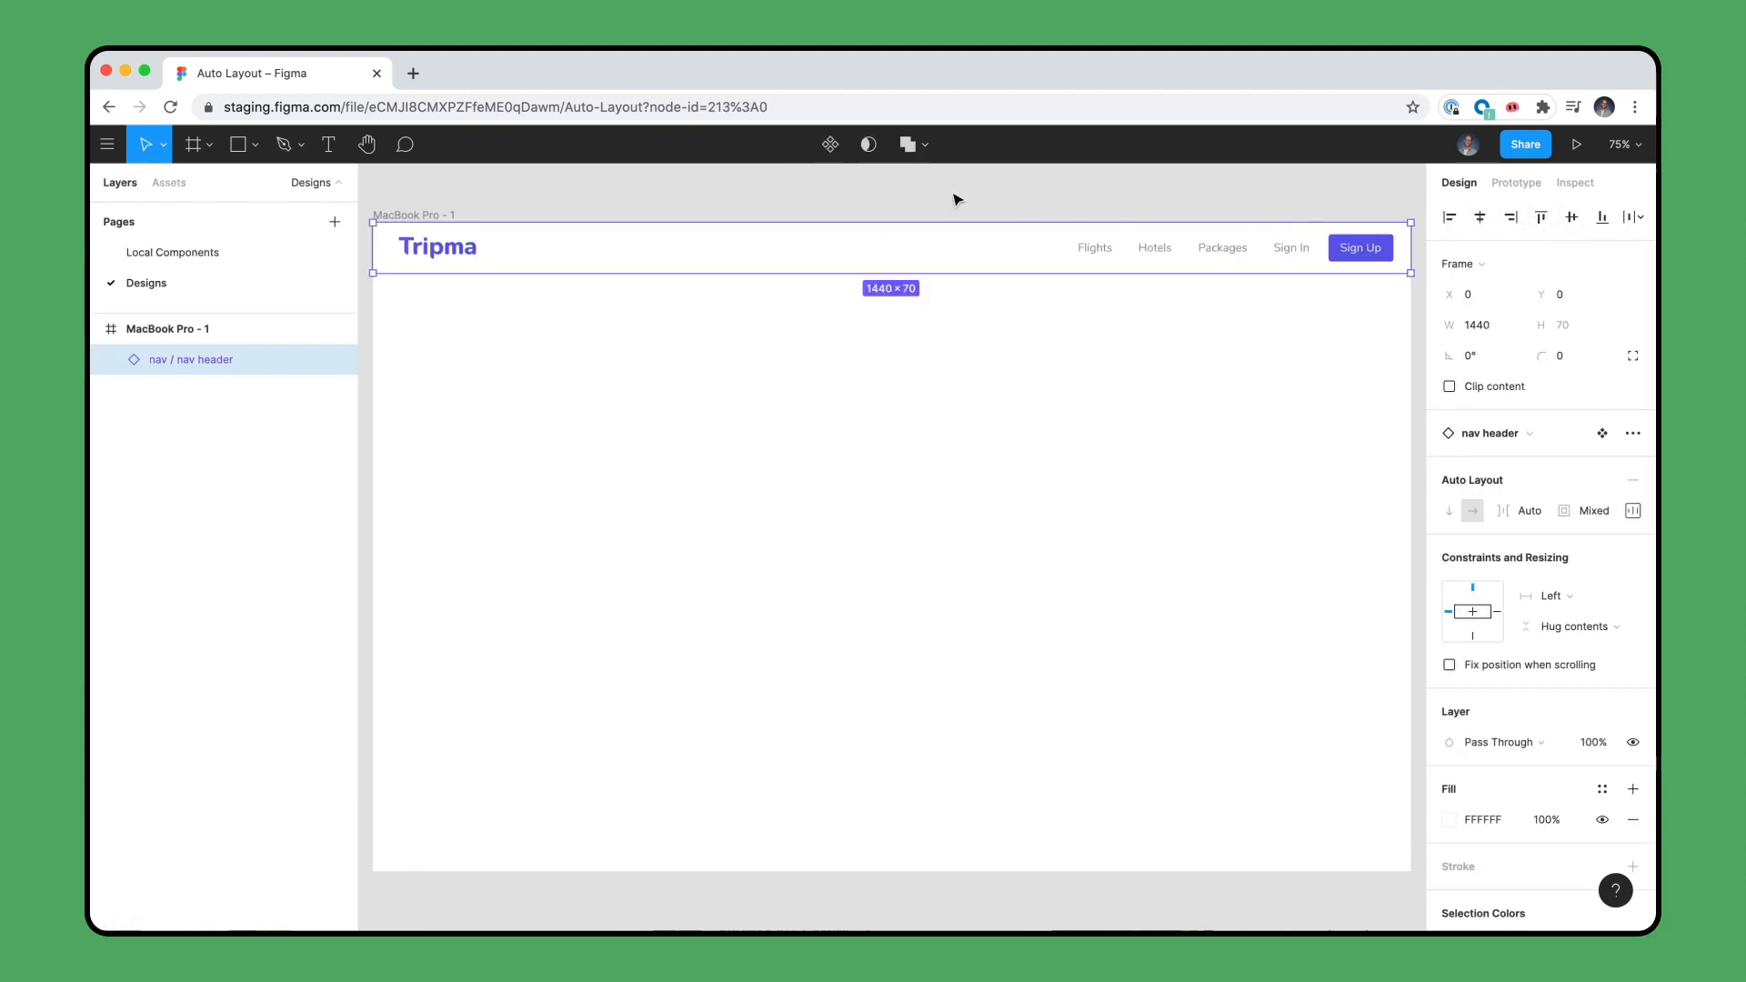
left_click(885, 189)
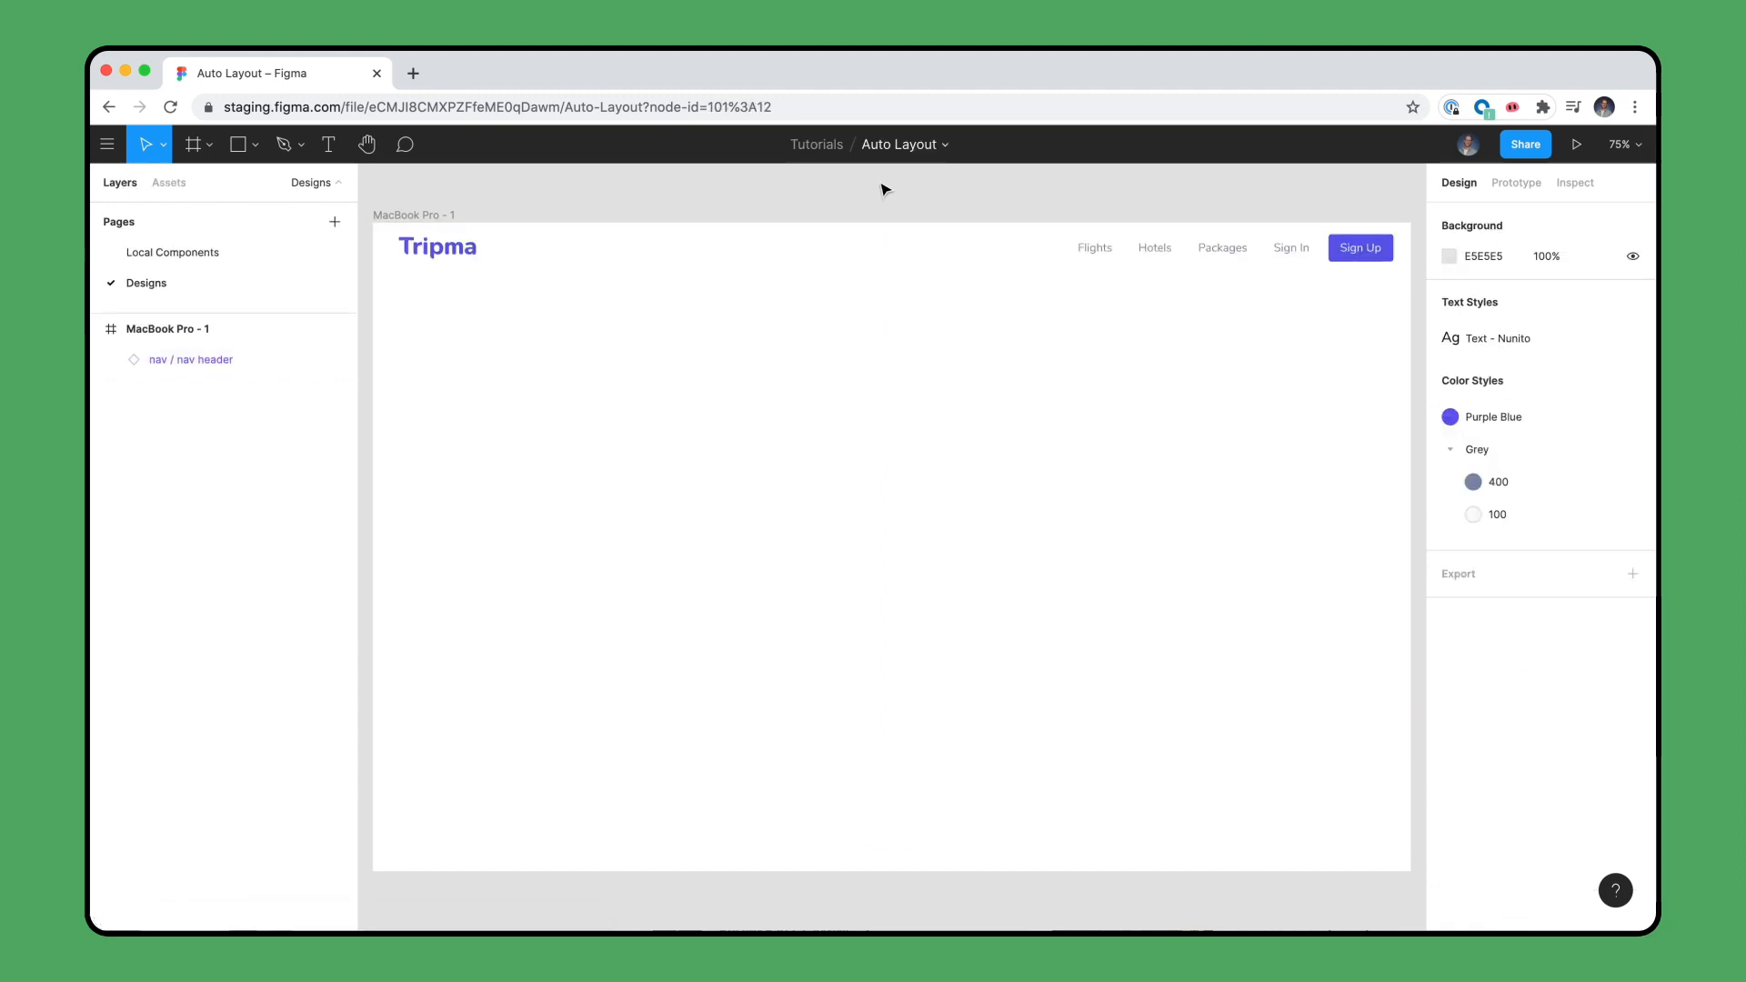
- Try shrinking the MacBook Pro frame to about 1310 × 814 and undo the resize
left_click(455, 214)
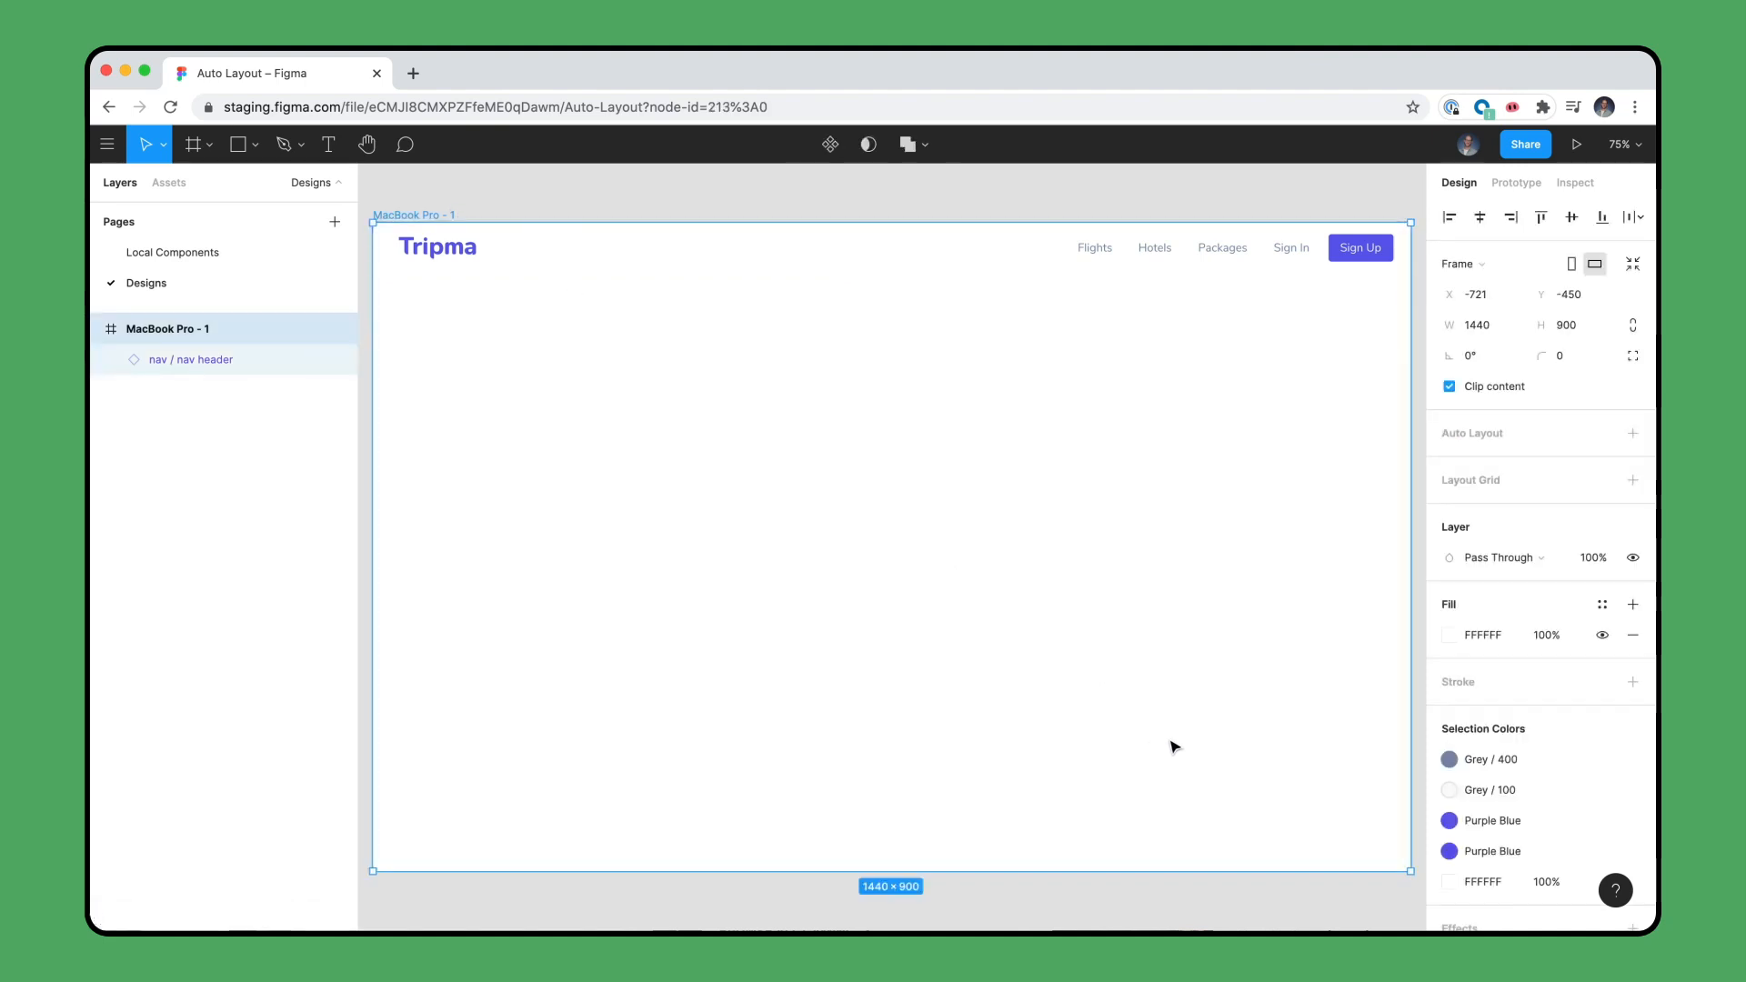
left_click_drag(1411, 871, 1309, 805)
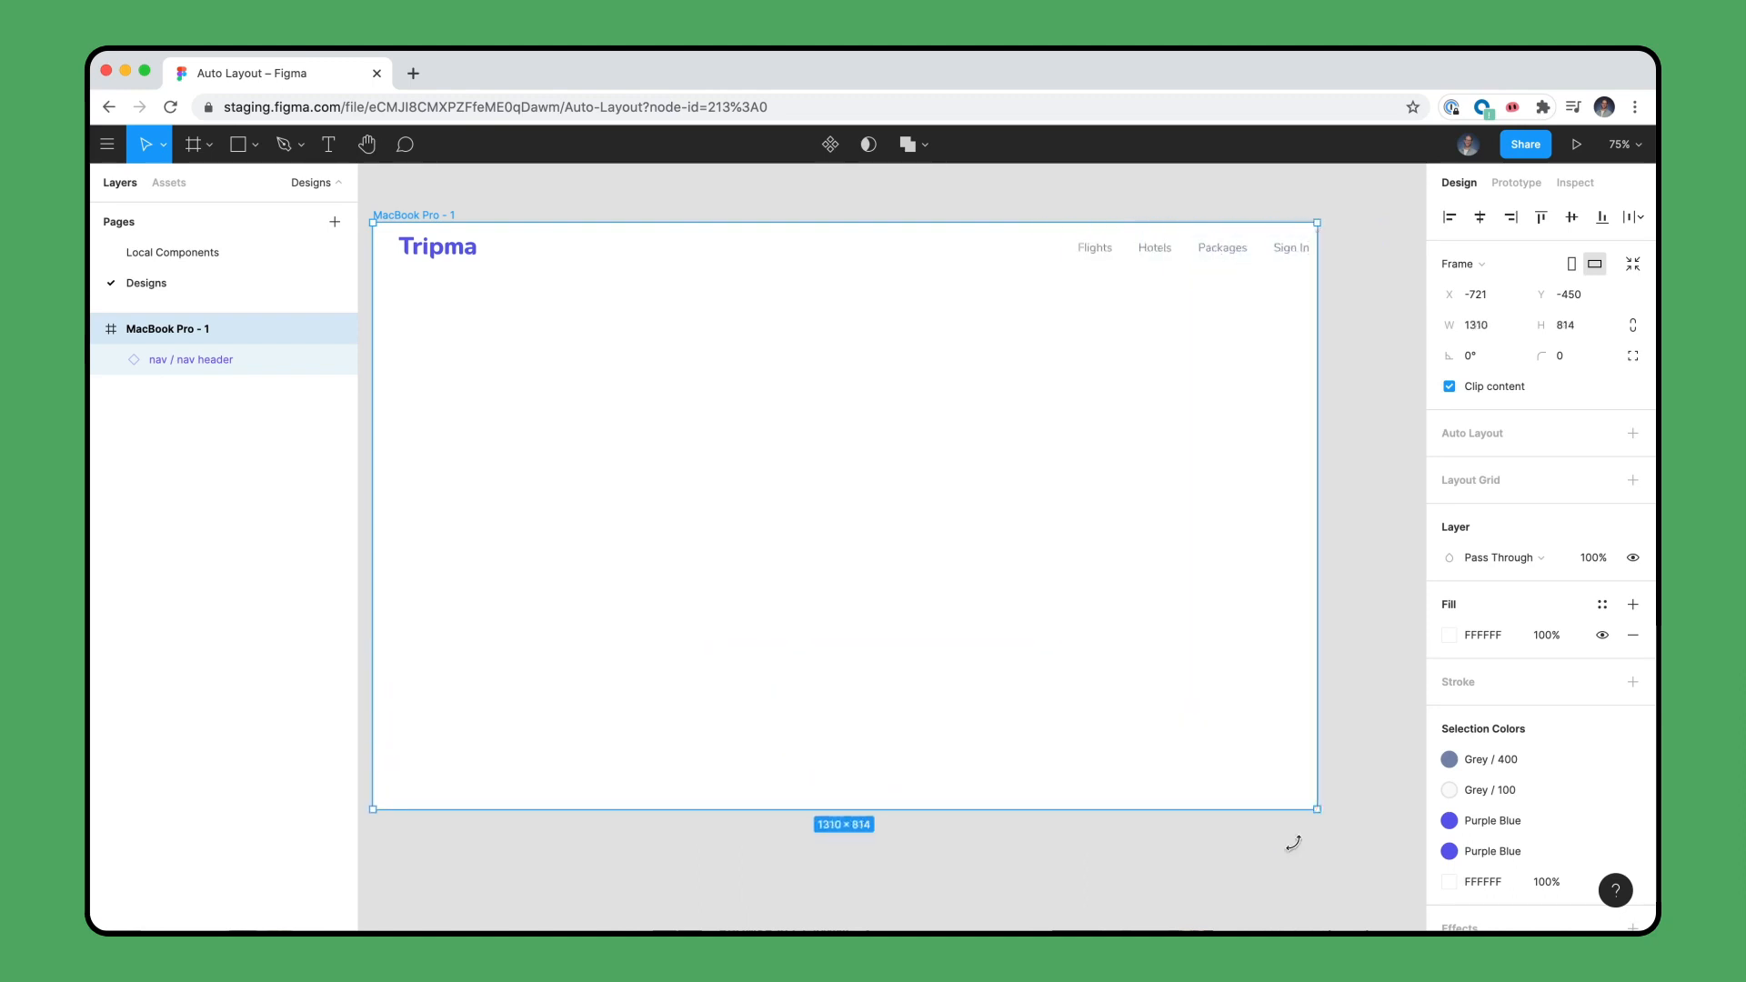
key("ctrl+z")
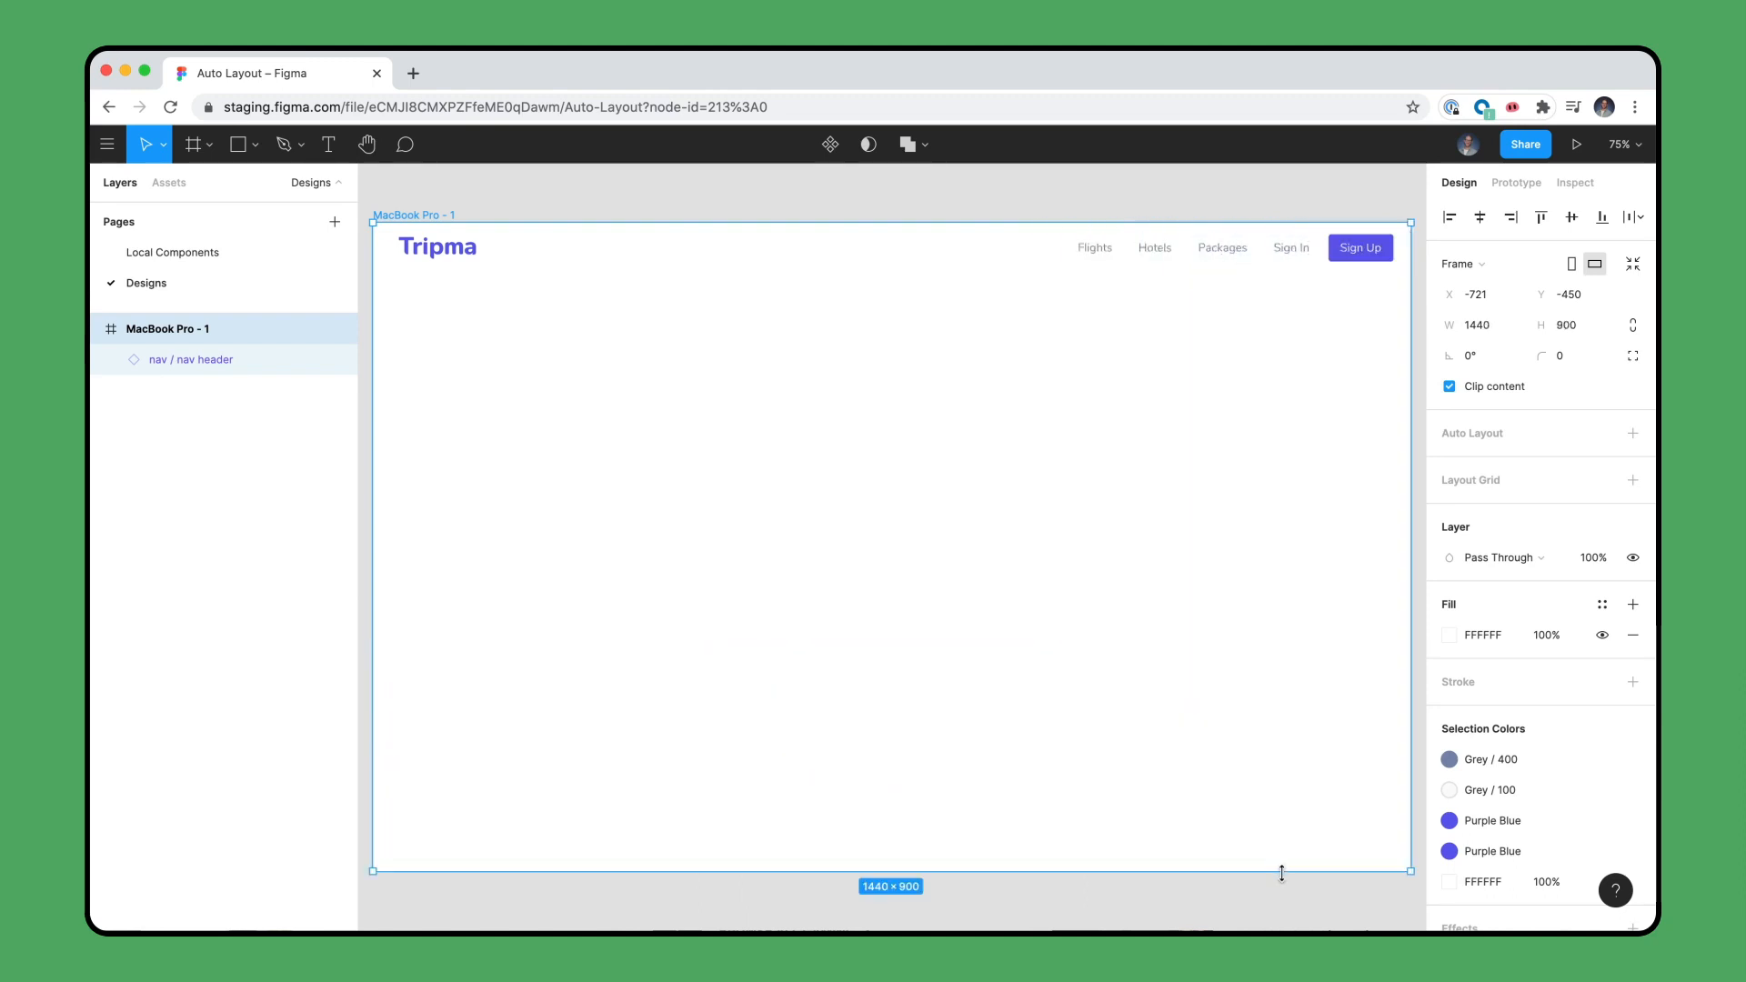
left_click(862, 189)
- Set the nav header instance's horizontal constraint to Left and right
left_click(865, 249)
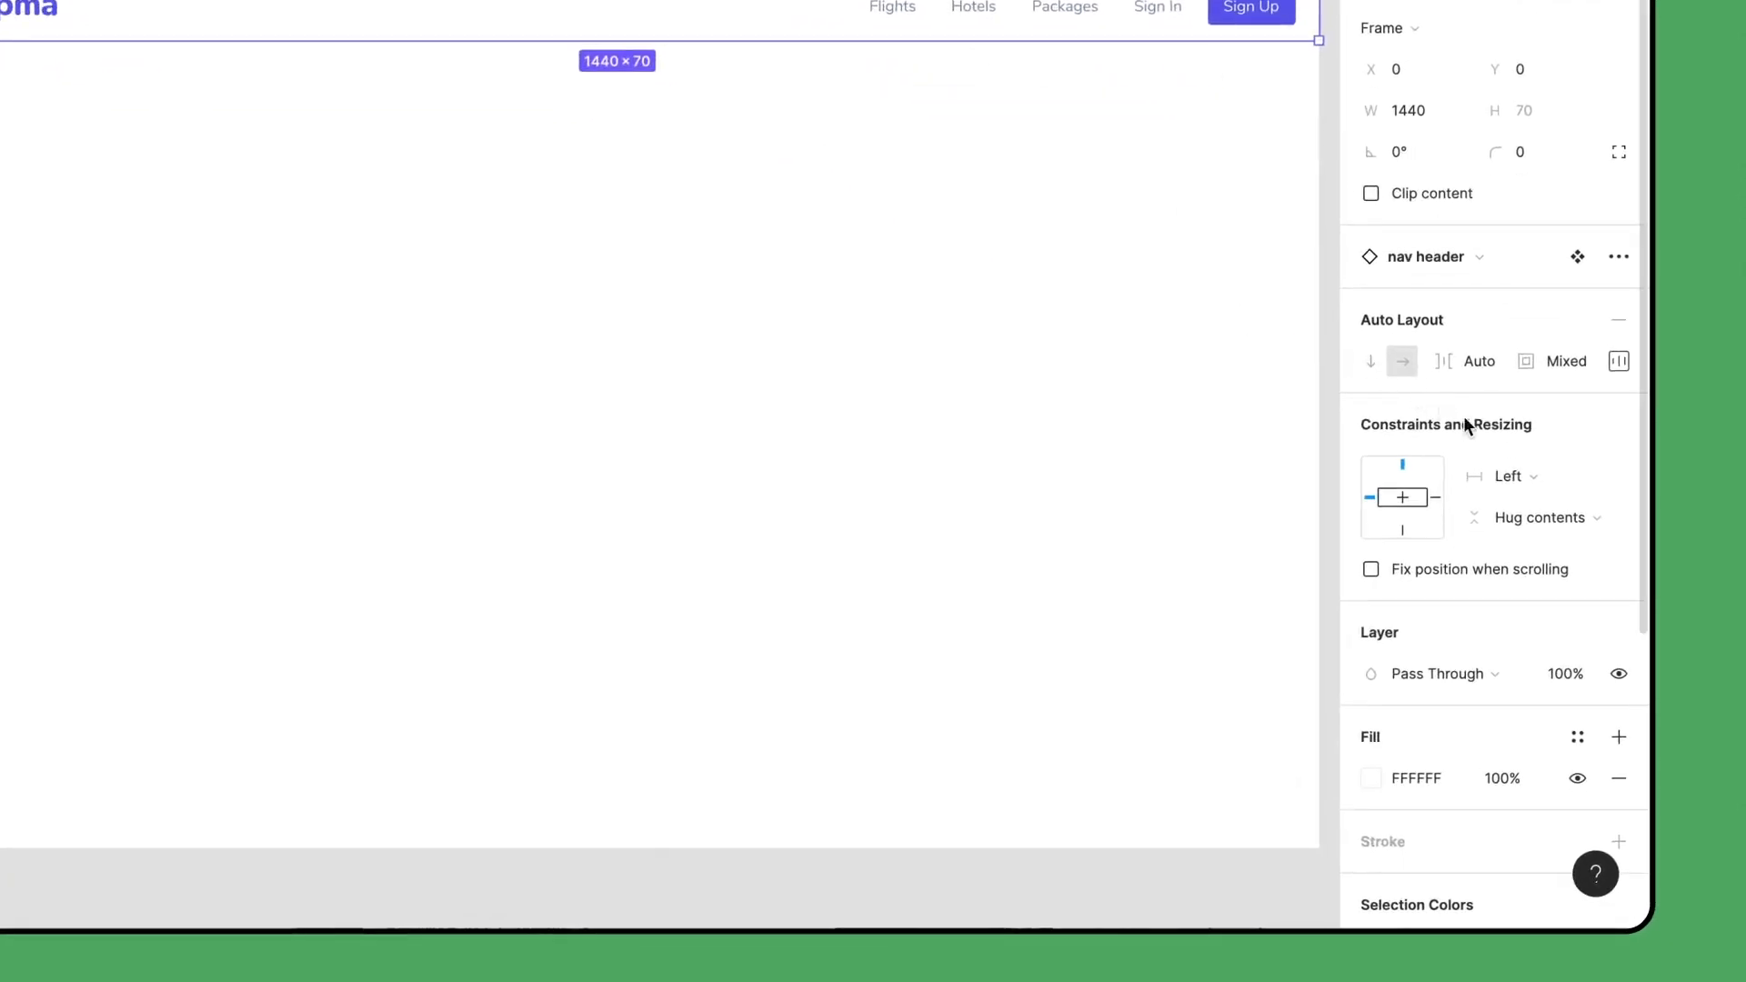
left_click(1565, 490)
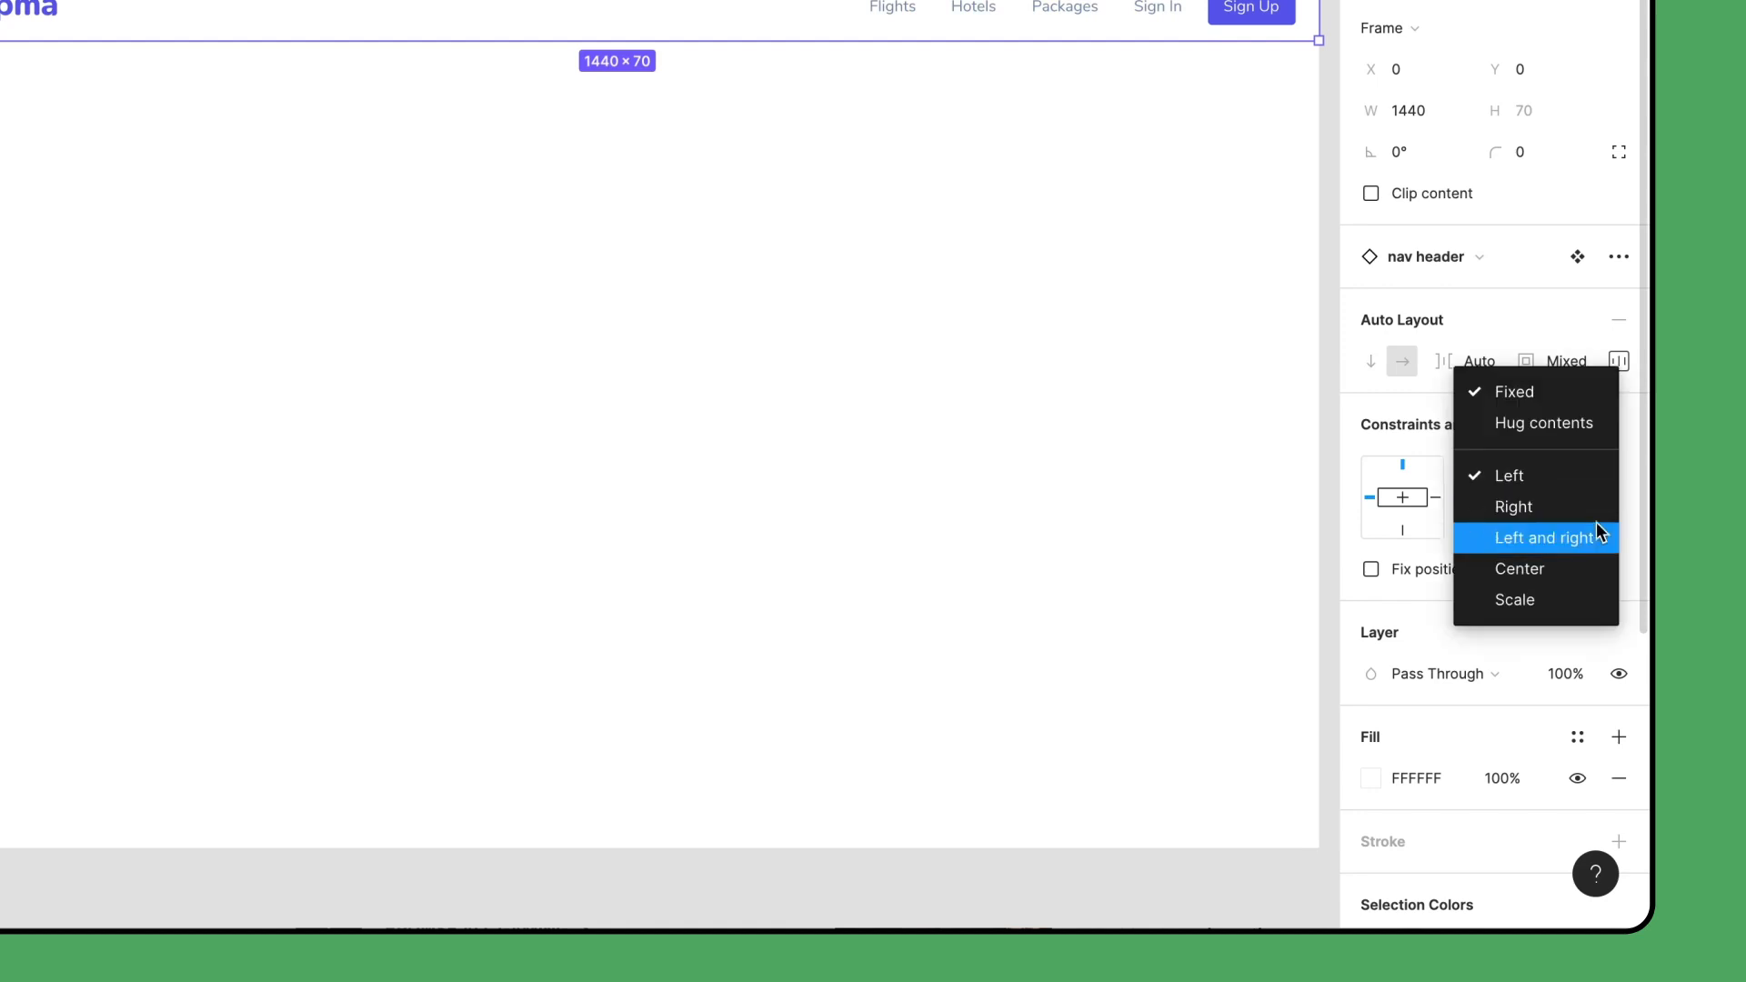
left_click(1610, 559)
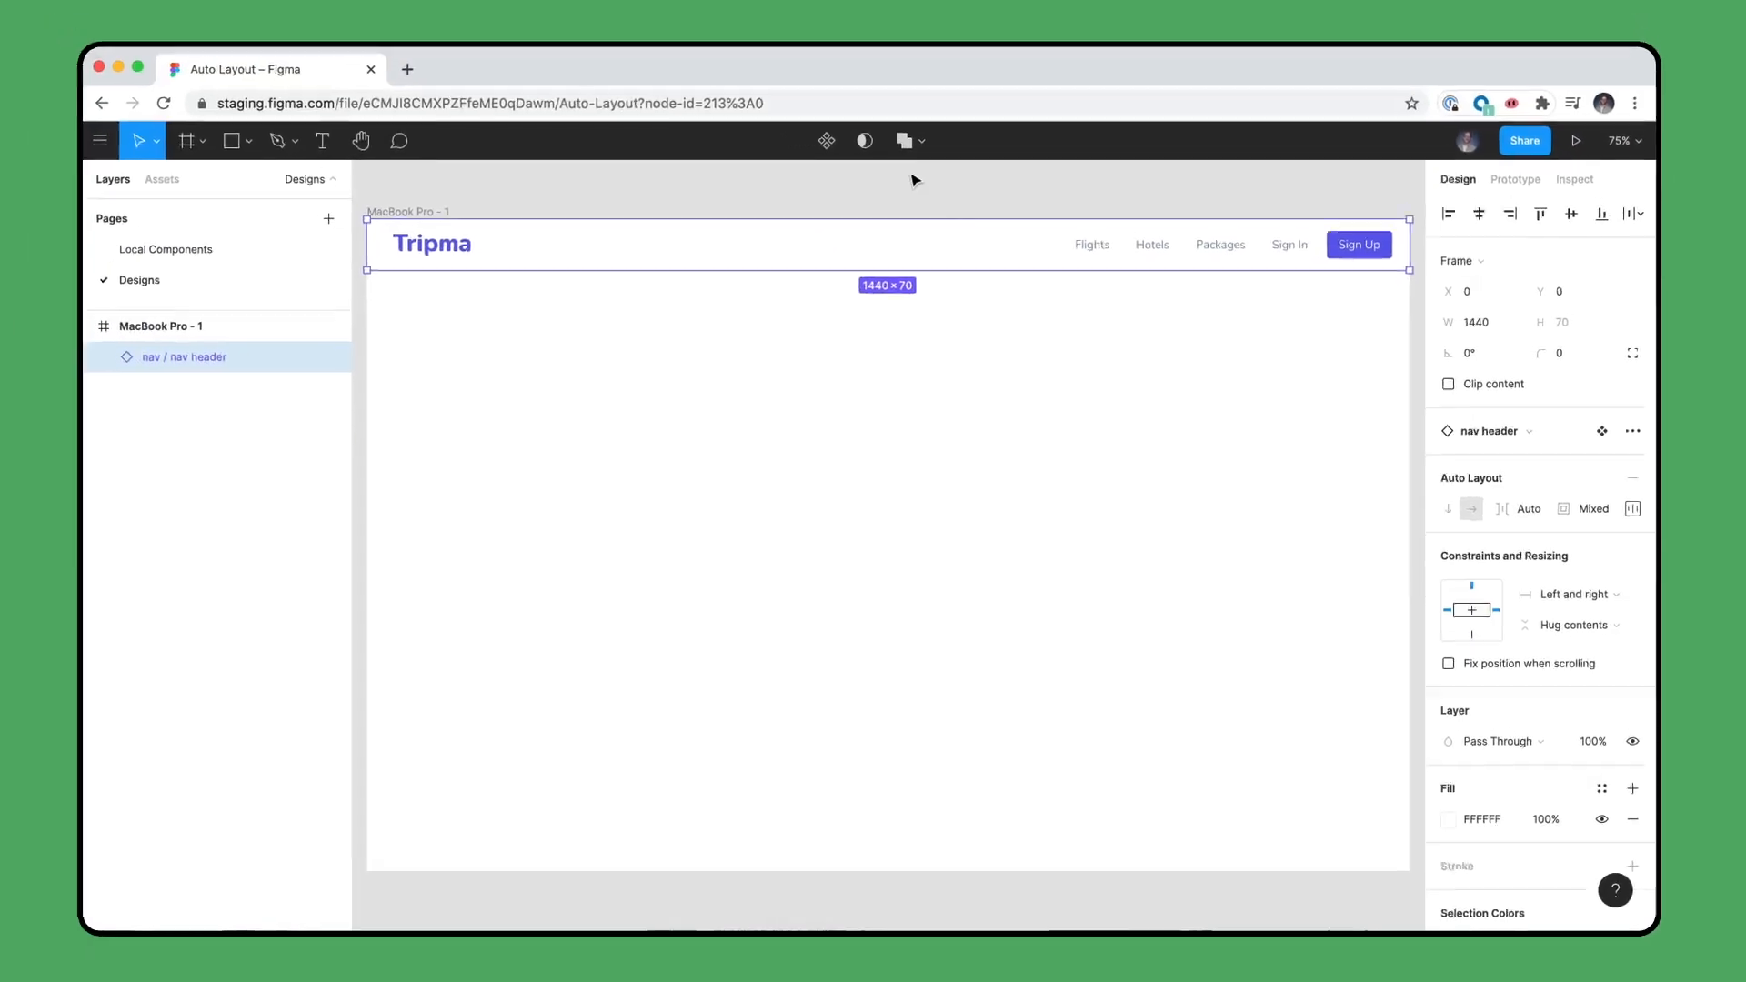
left_click(912, 179)
- Try shrinking the MacBook Pro frame again with the new header constraint and undo the resize
left_click(86, 3)
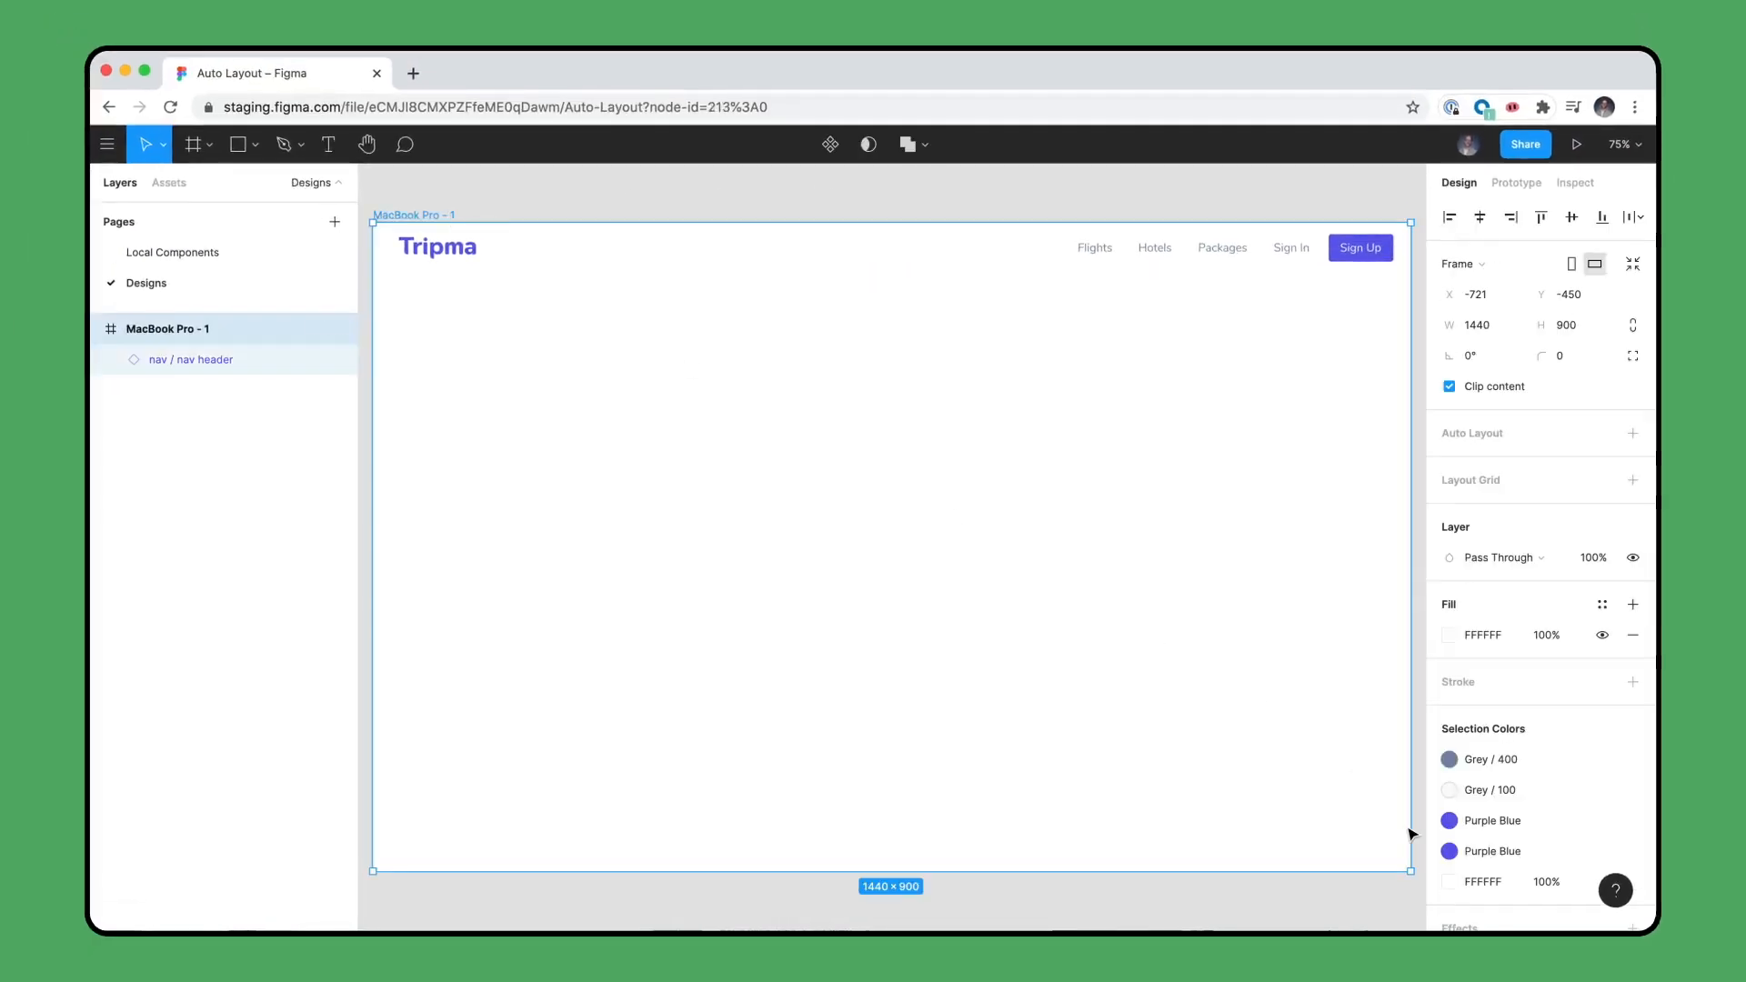
left_click_drag(1410, 870, 1342, 834)
key("ctrl+z")
left_click(889, 200)
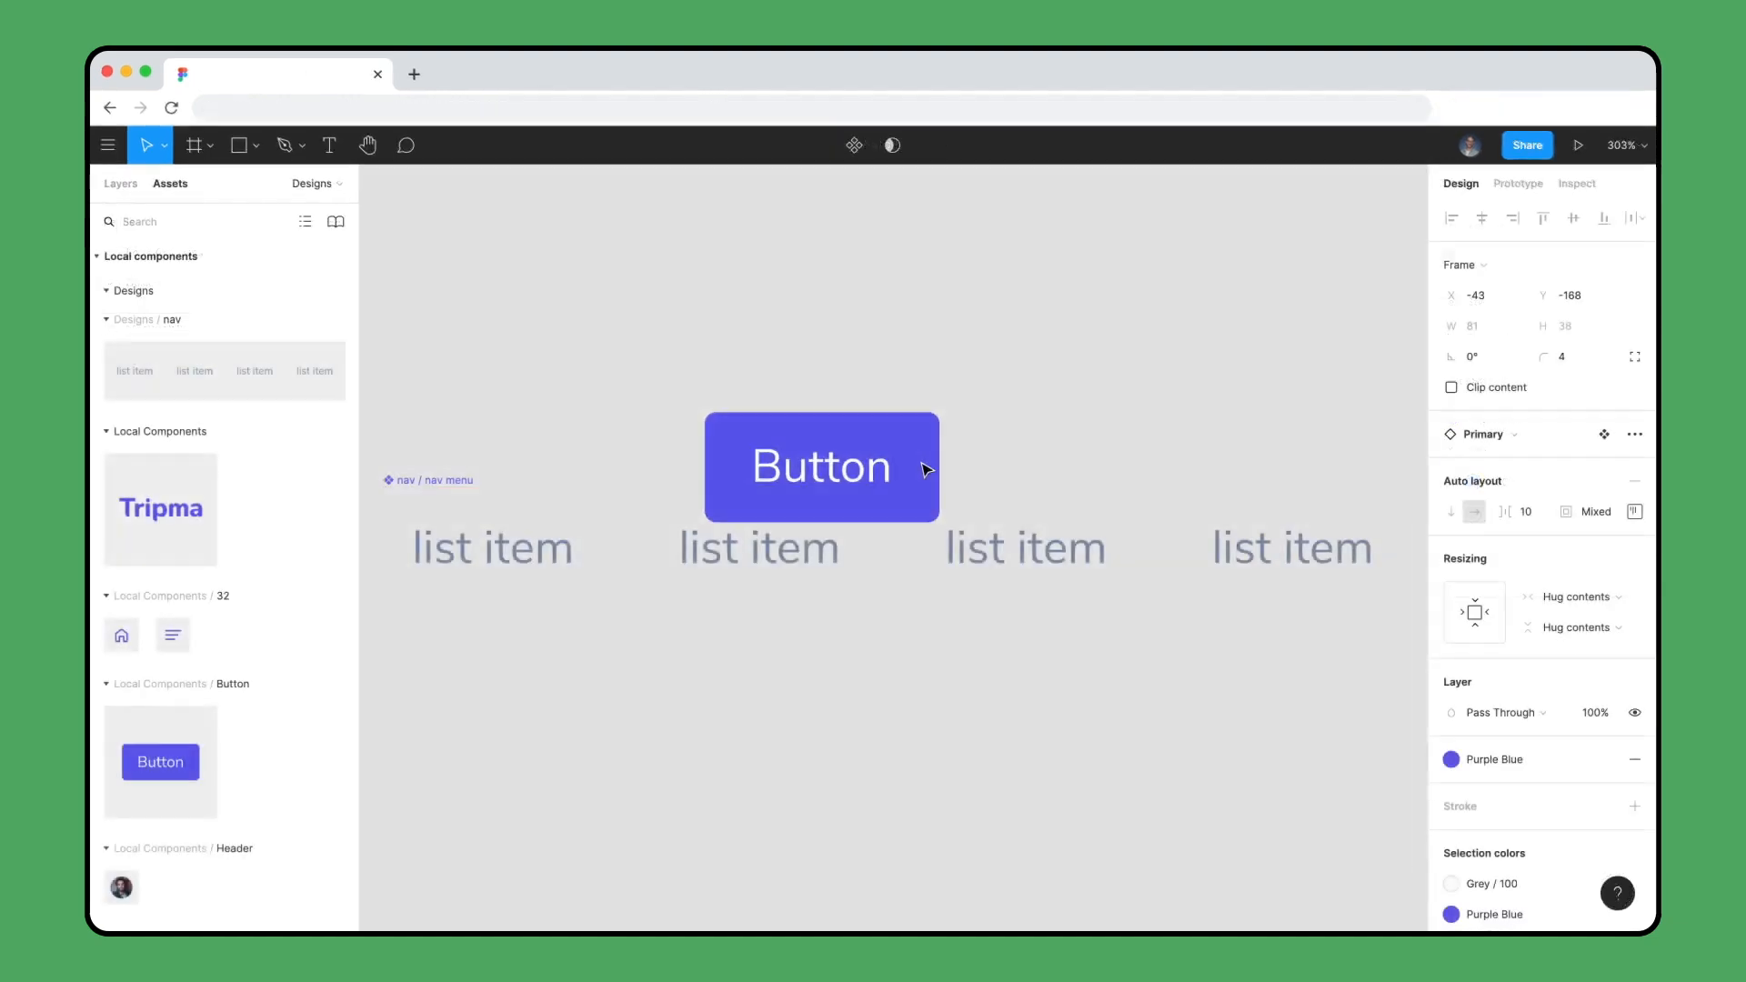
- Move the primary Button instance into the nav menu component's row of list items
left_click_drag(927, 467, 936, 556)
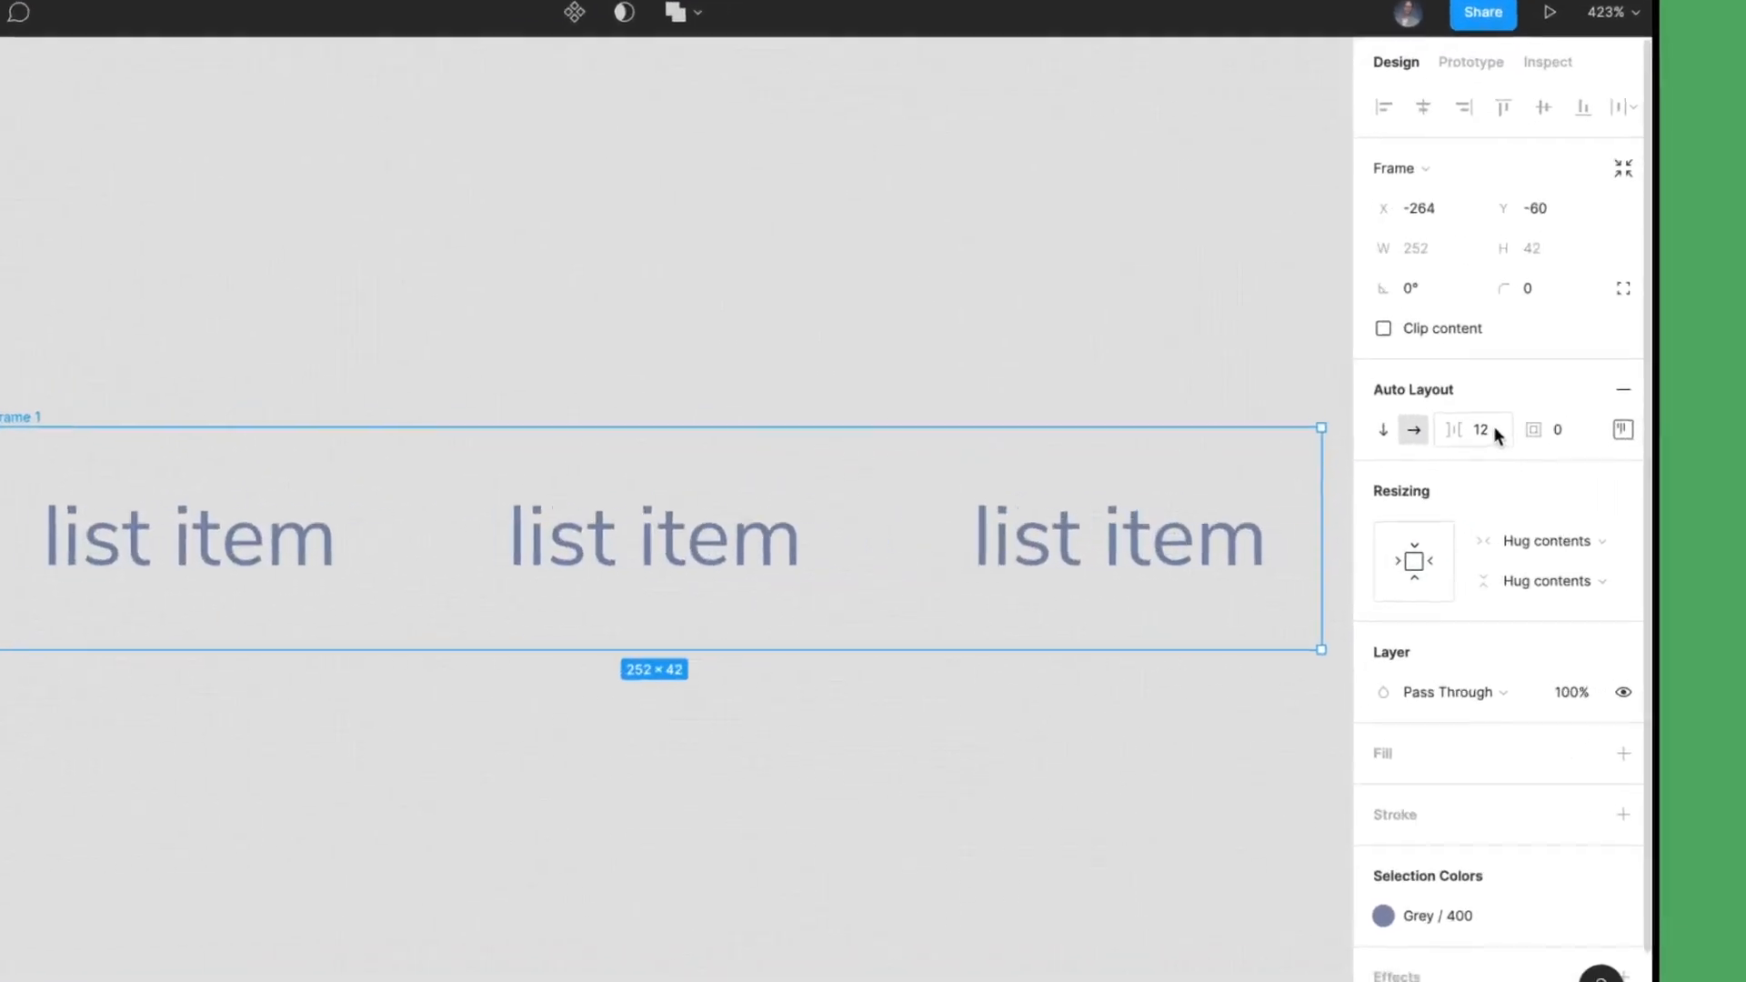
- Set the auto layout spacing between the list items in the horizontal frame to 16
left_click(1488, 421)
type("16")
key("Return")
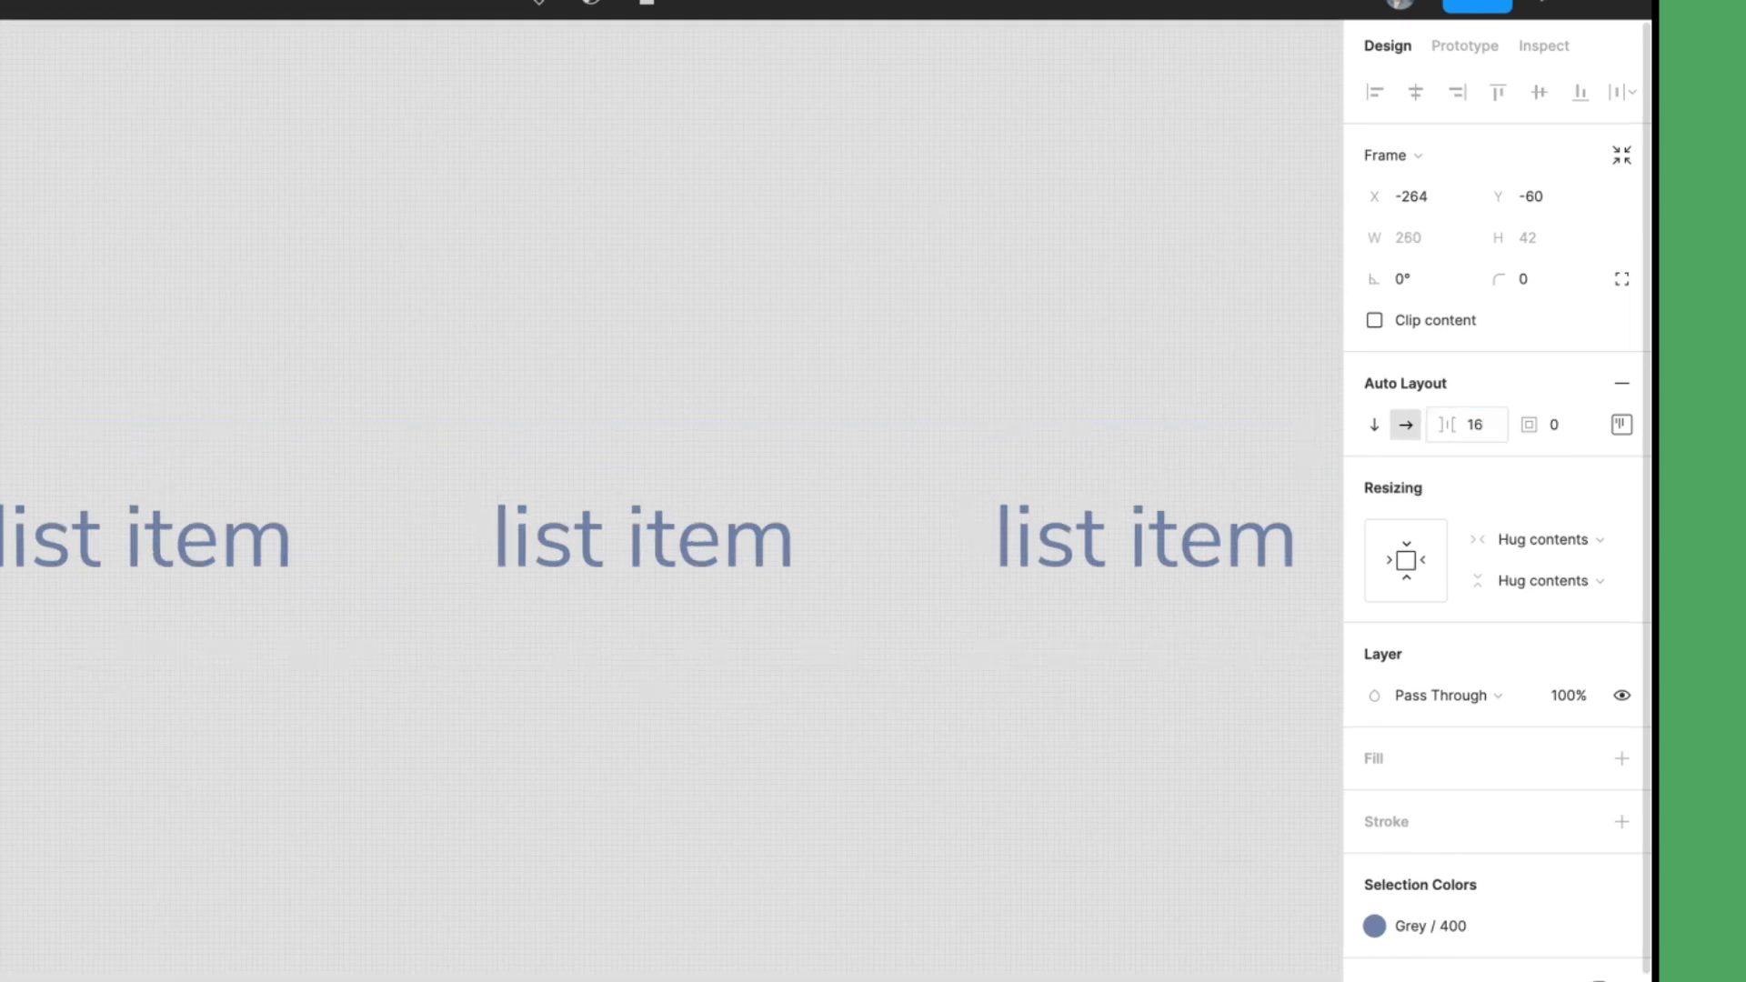